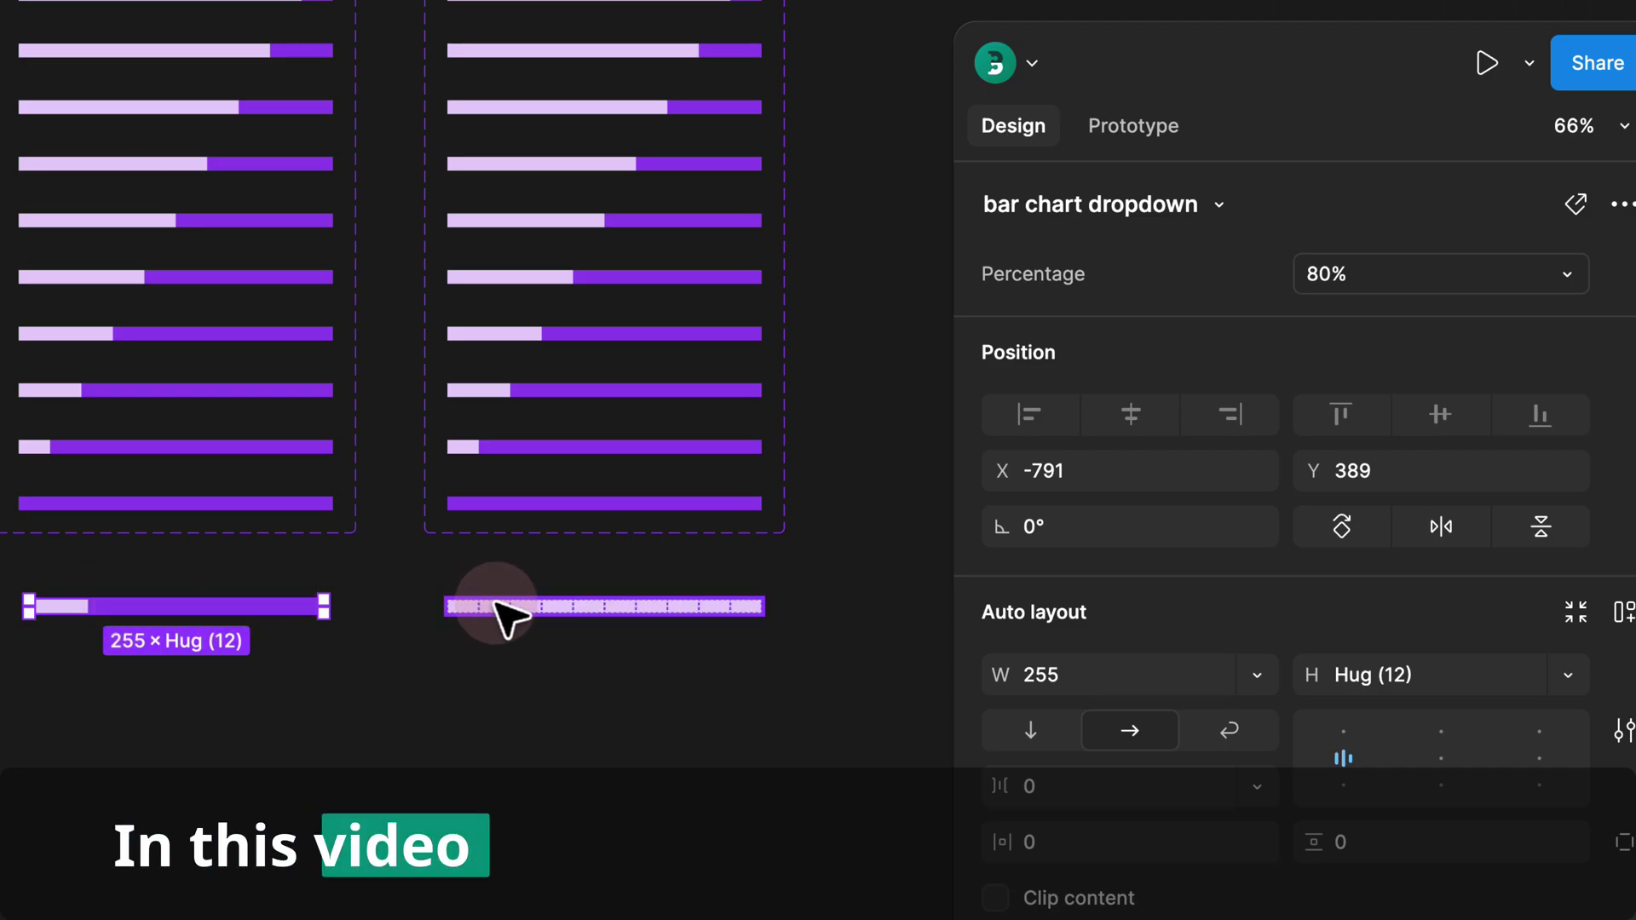
Select the boolean bar and review its Percentage options without changing the value
click(499, 608)
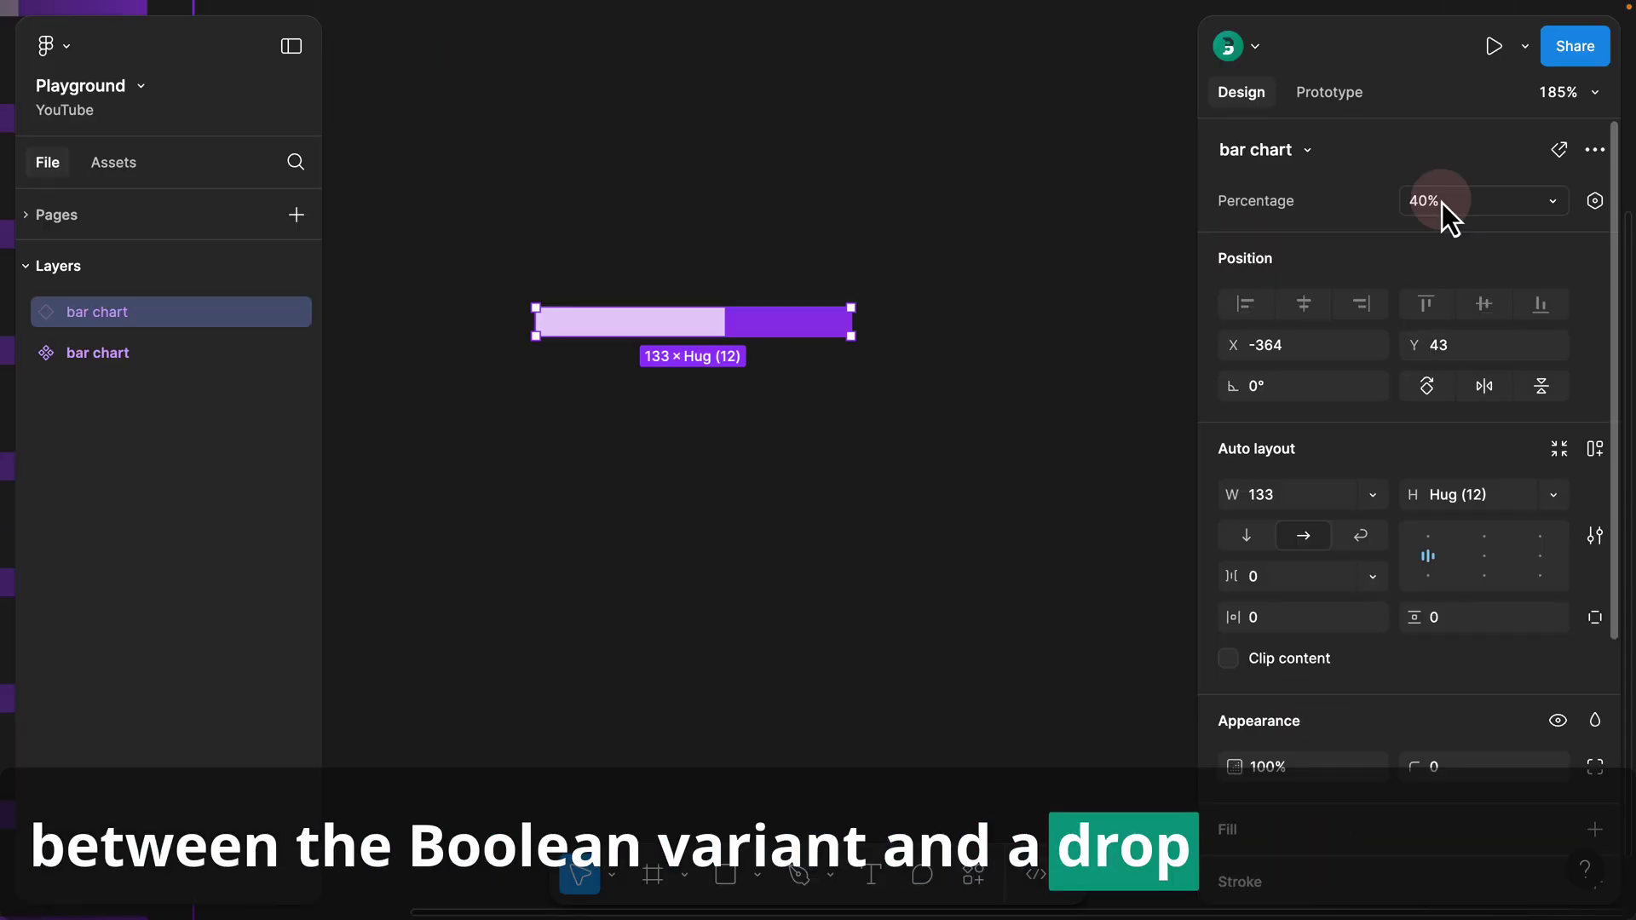
click(1441, 203)
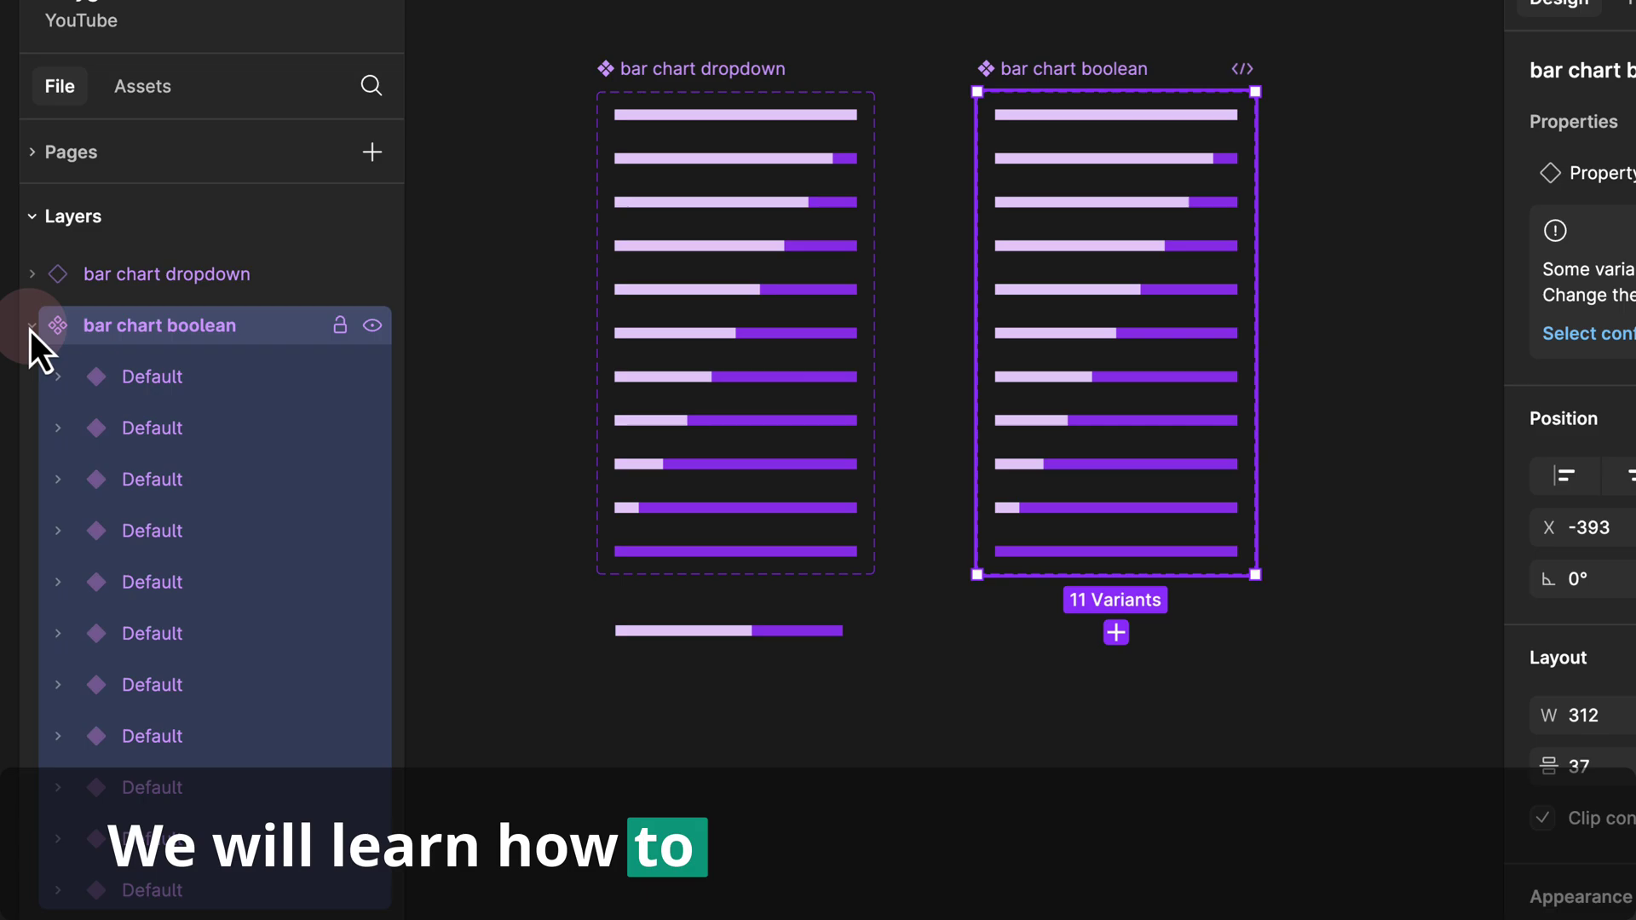
click(30, 327)
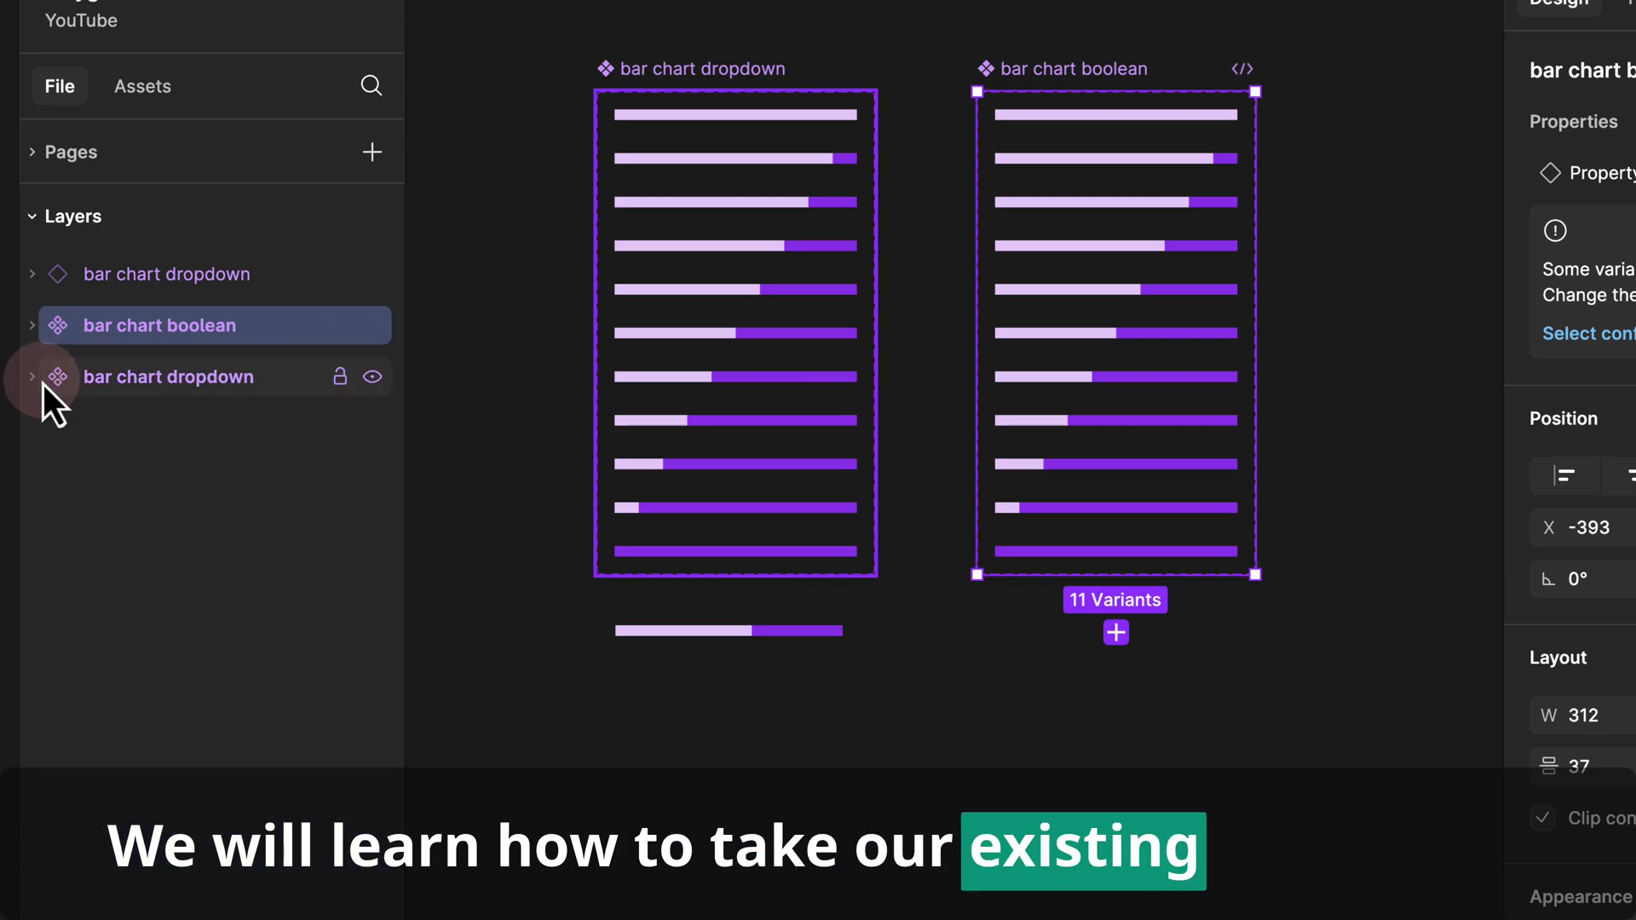
click(34, 378)
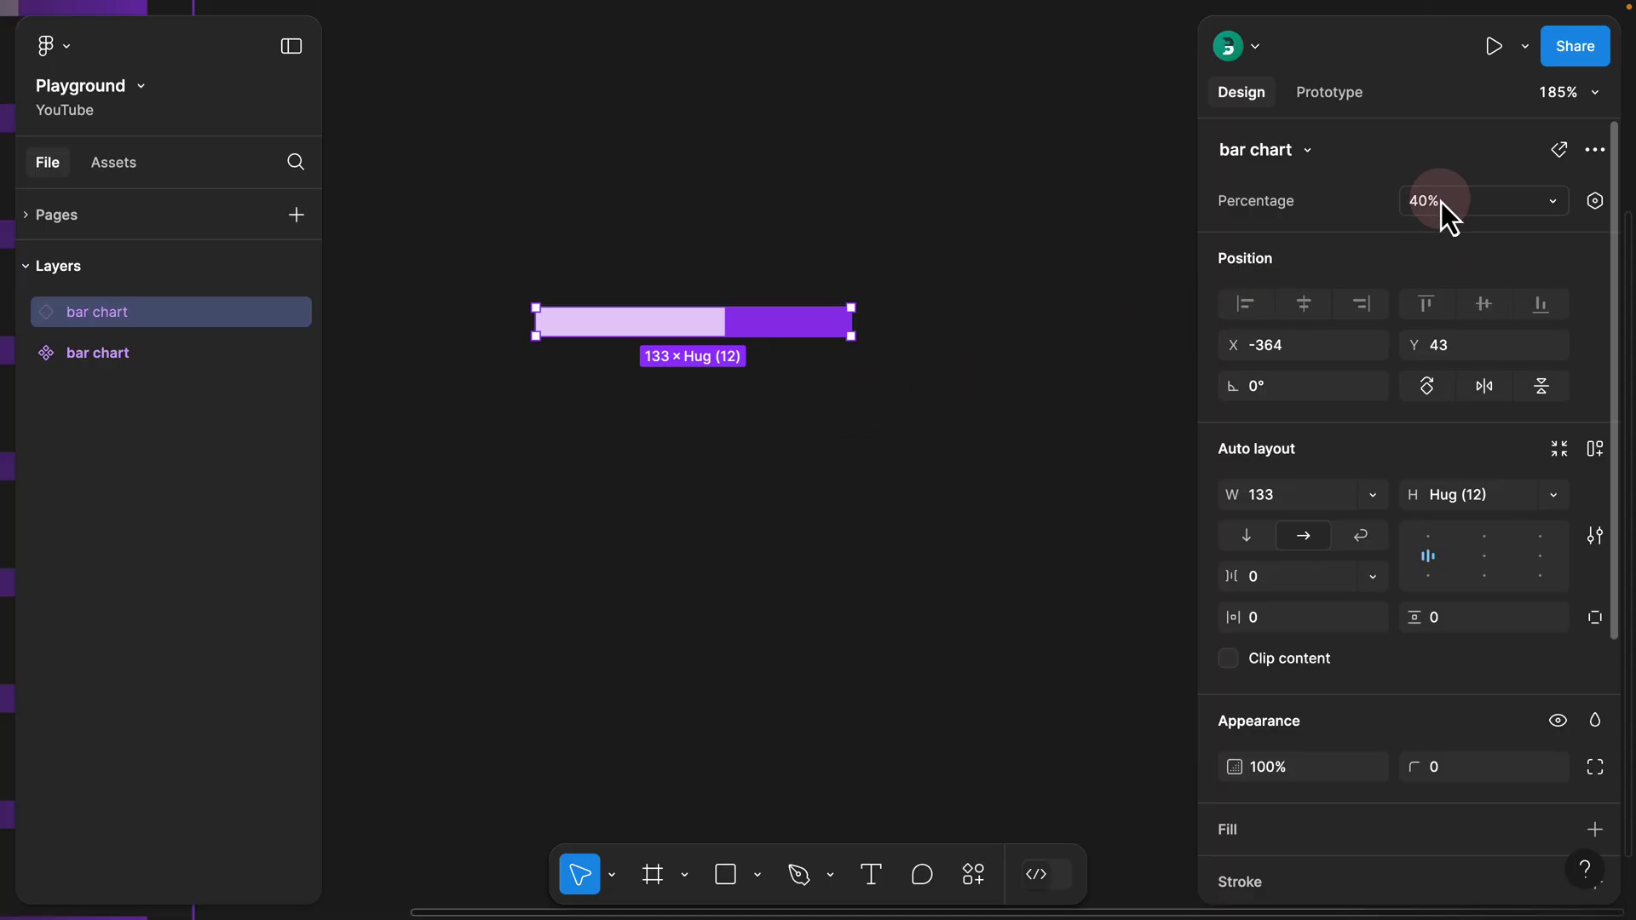
click(1442, 202)
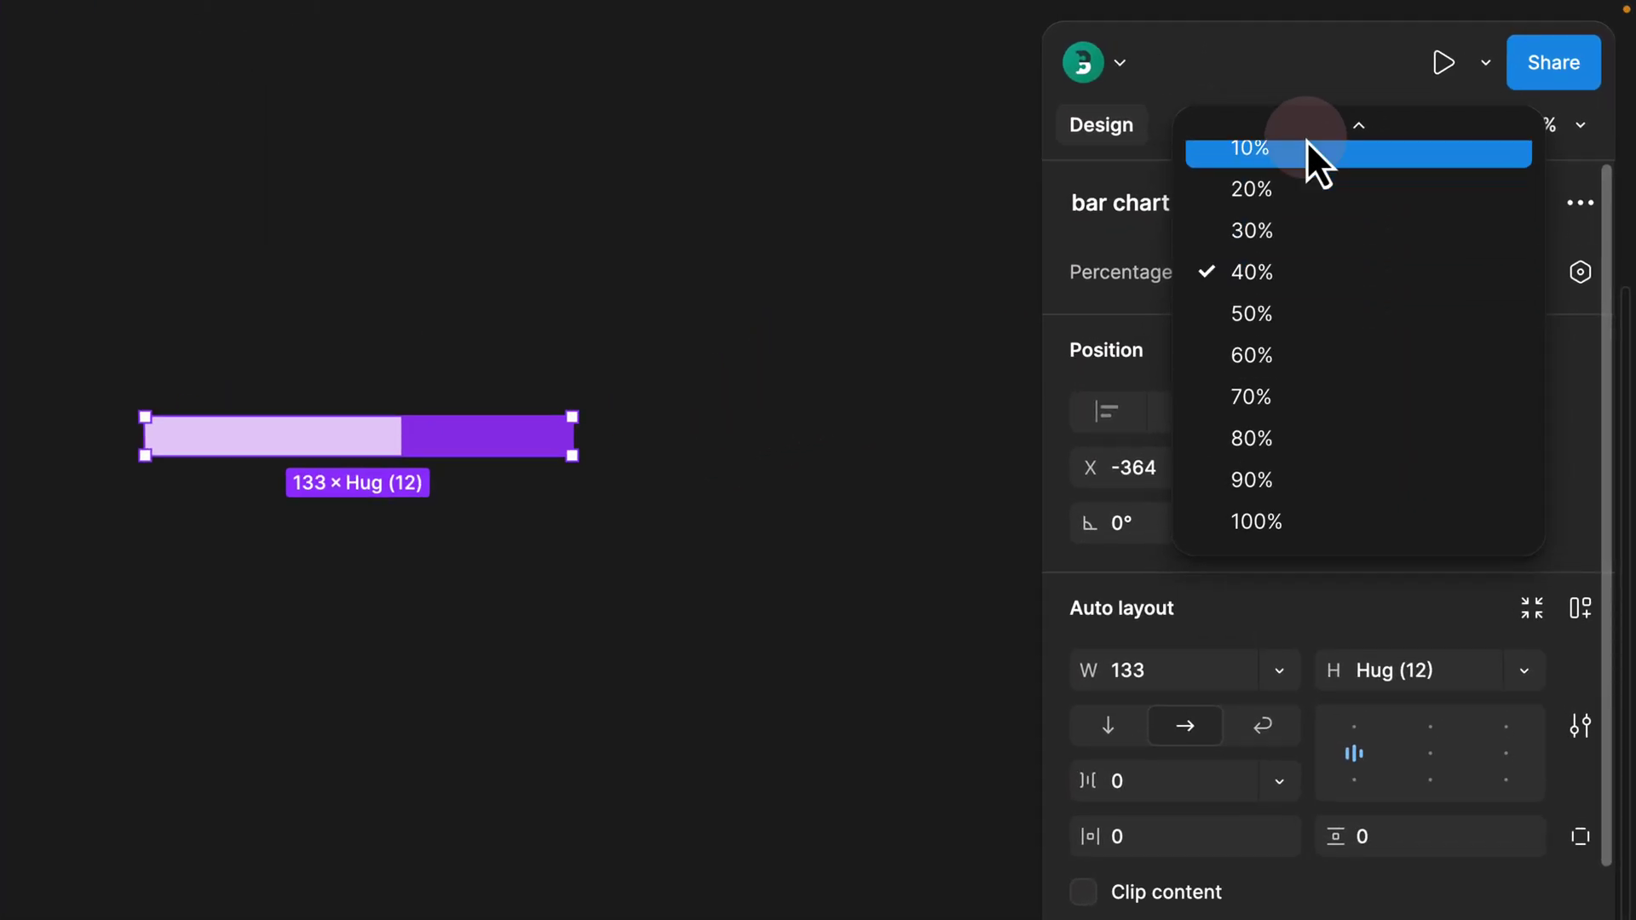
scroll(1306, 140, up, 1)
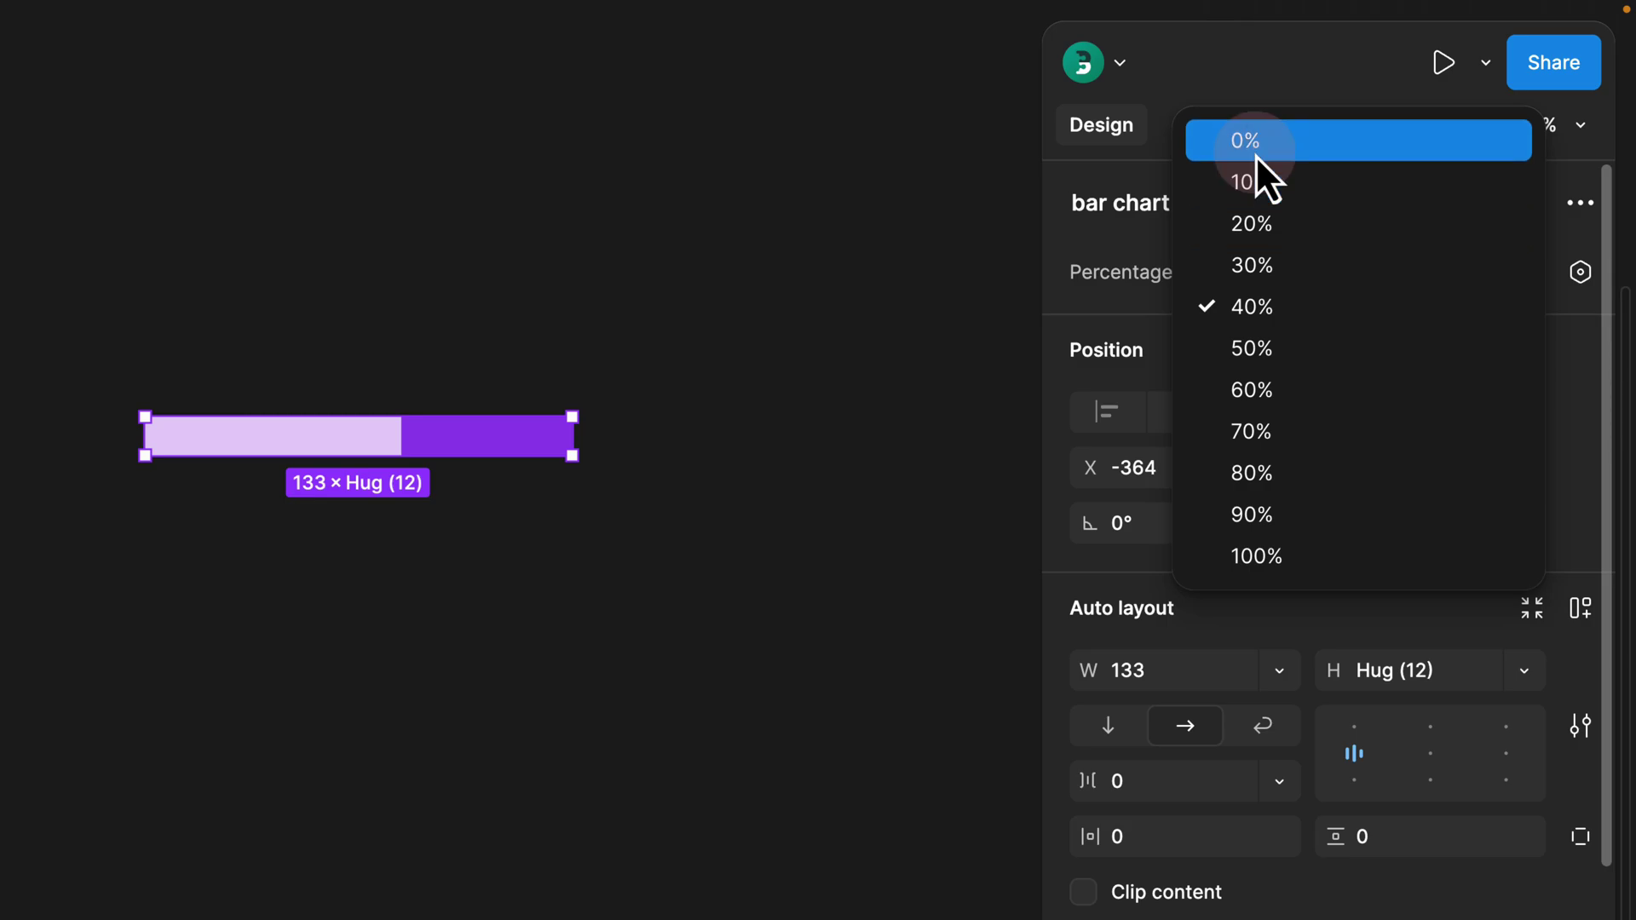
click(1123, 257)
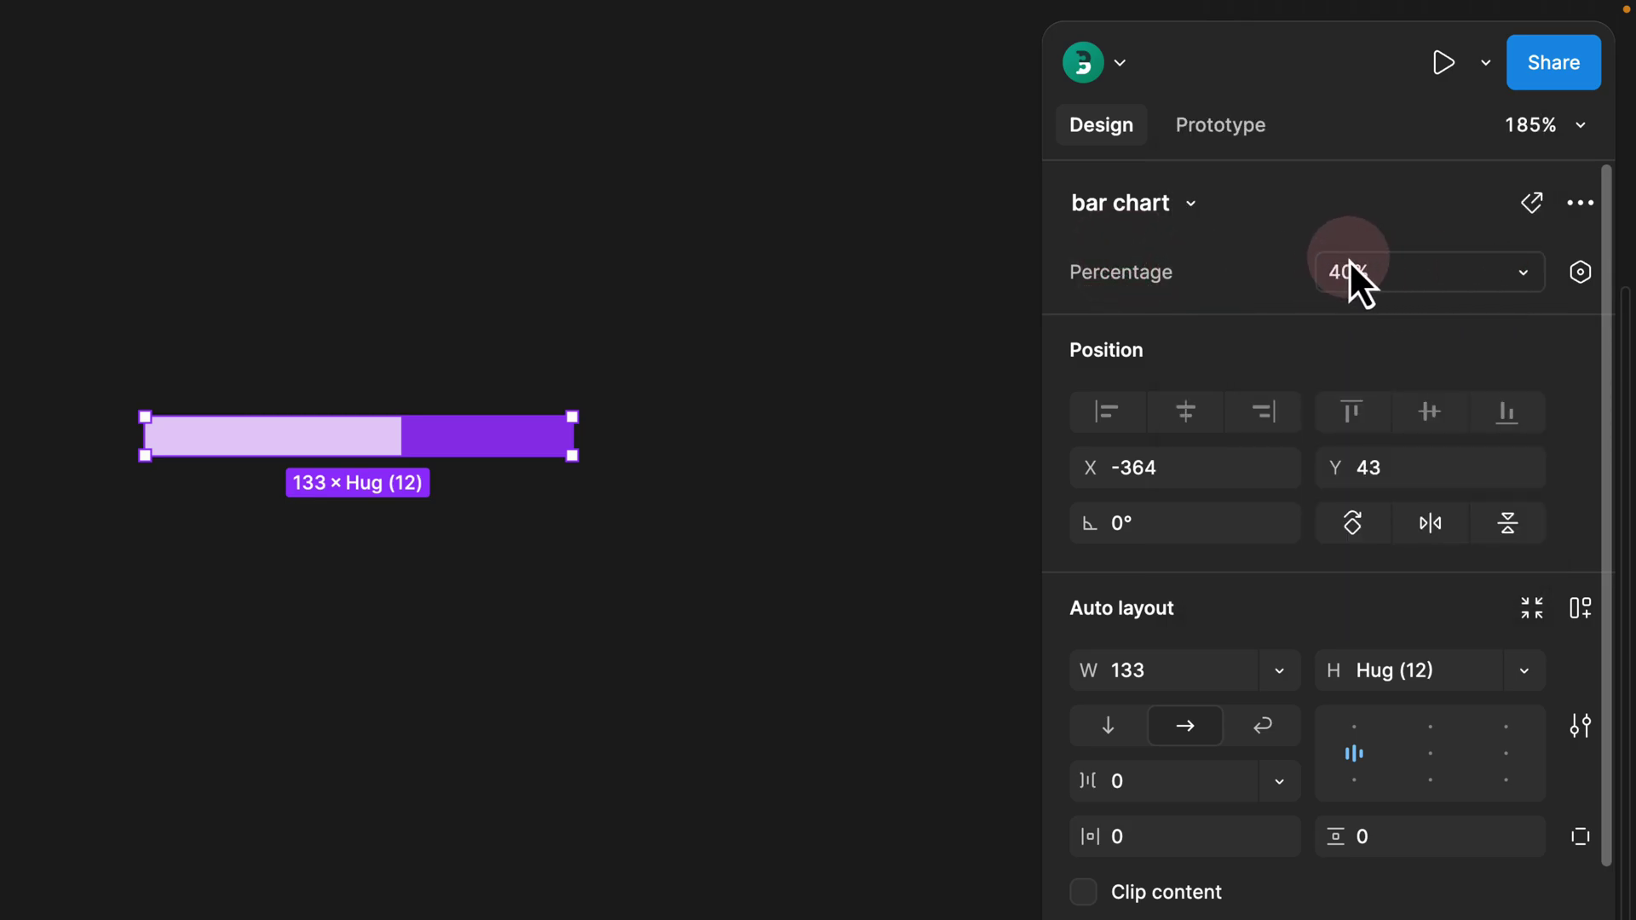
Bring the 'bar chart' component set with its 11 Percentage variants into view and select it
click(292, 304)
scroll(292, 303, down, 5)
drag(293, 303, 638, 393)
click(156, 141)
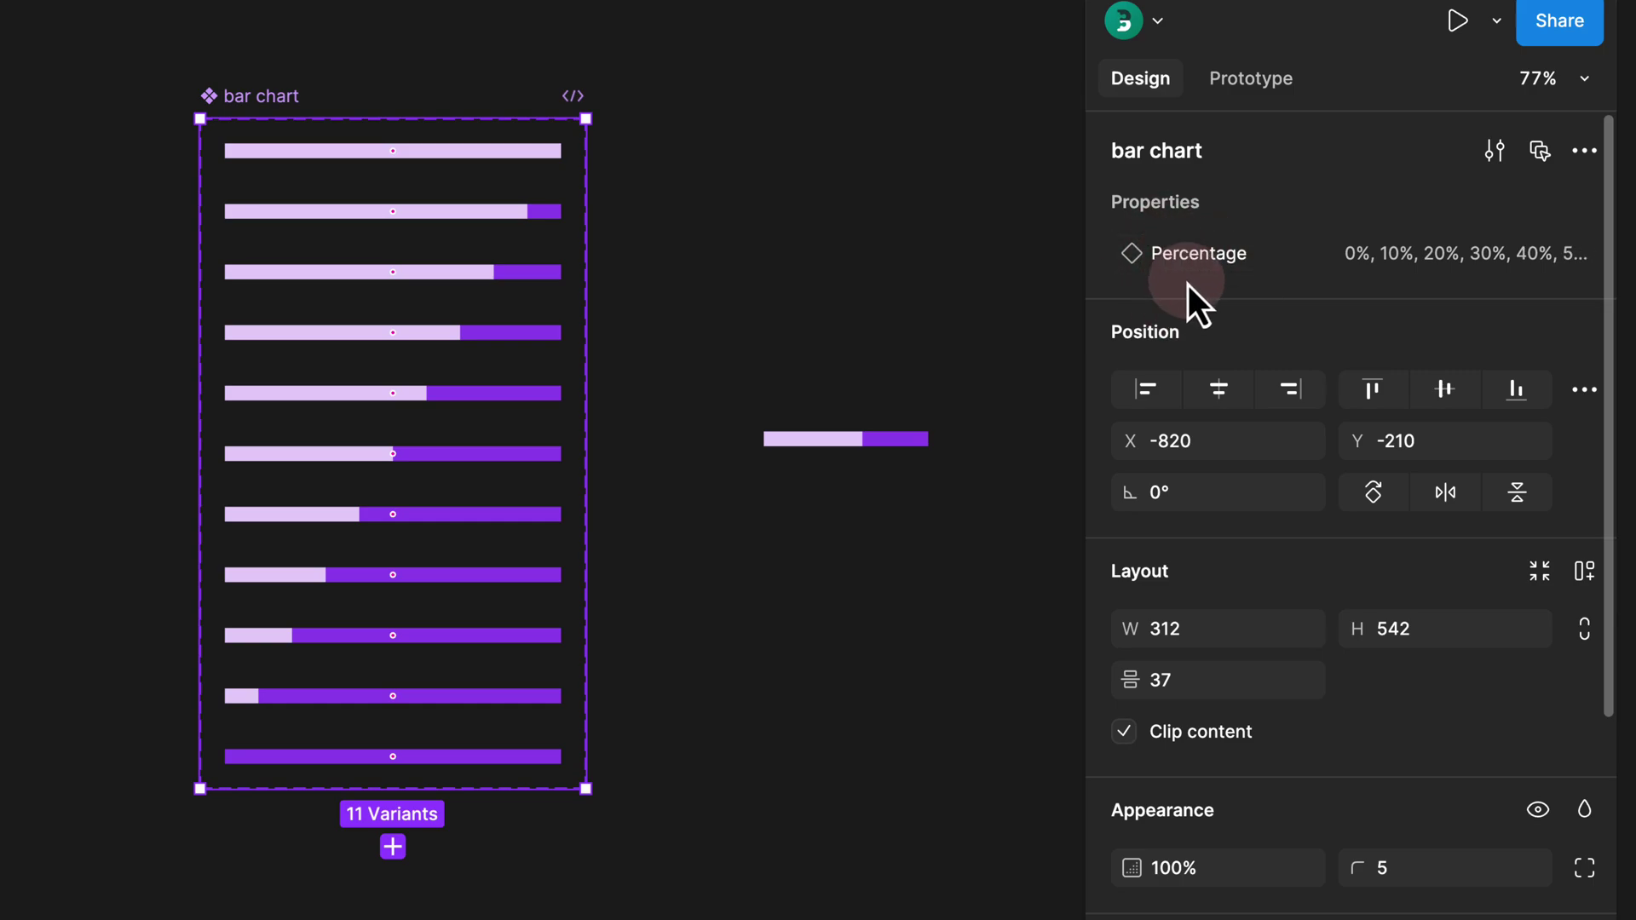
Check the standalone bar instance's percentage options, leaving them unchanged
click(801, 440)
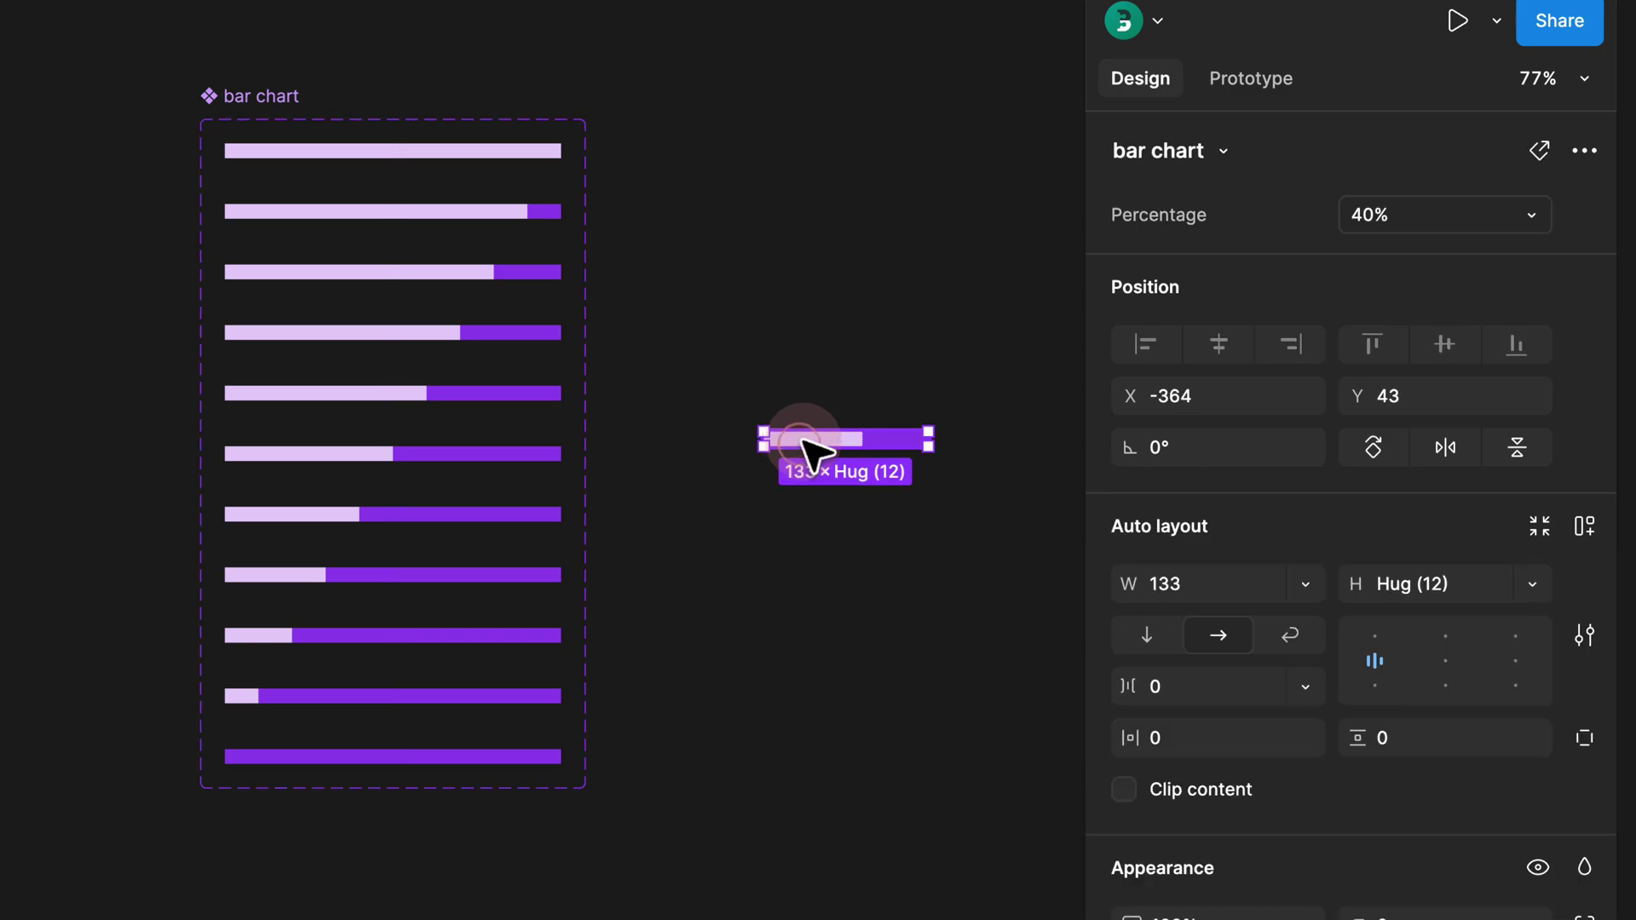
click(1390, 223)
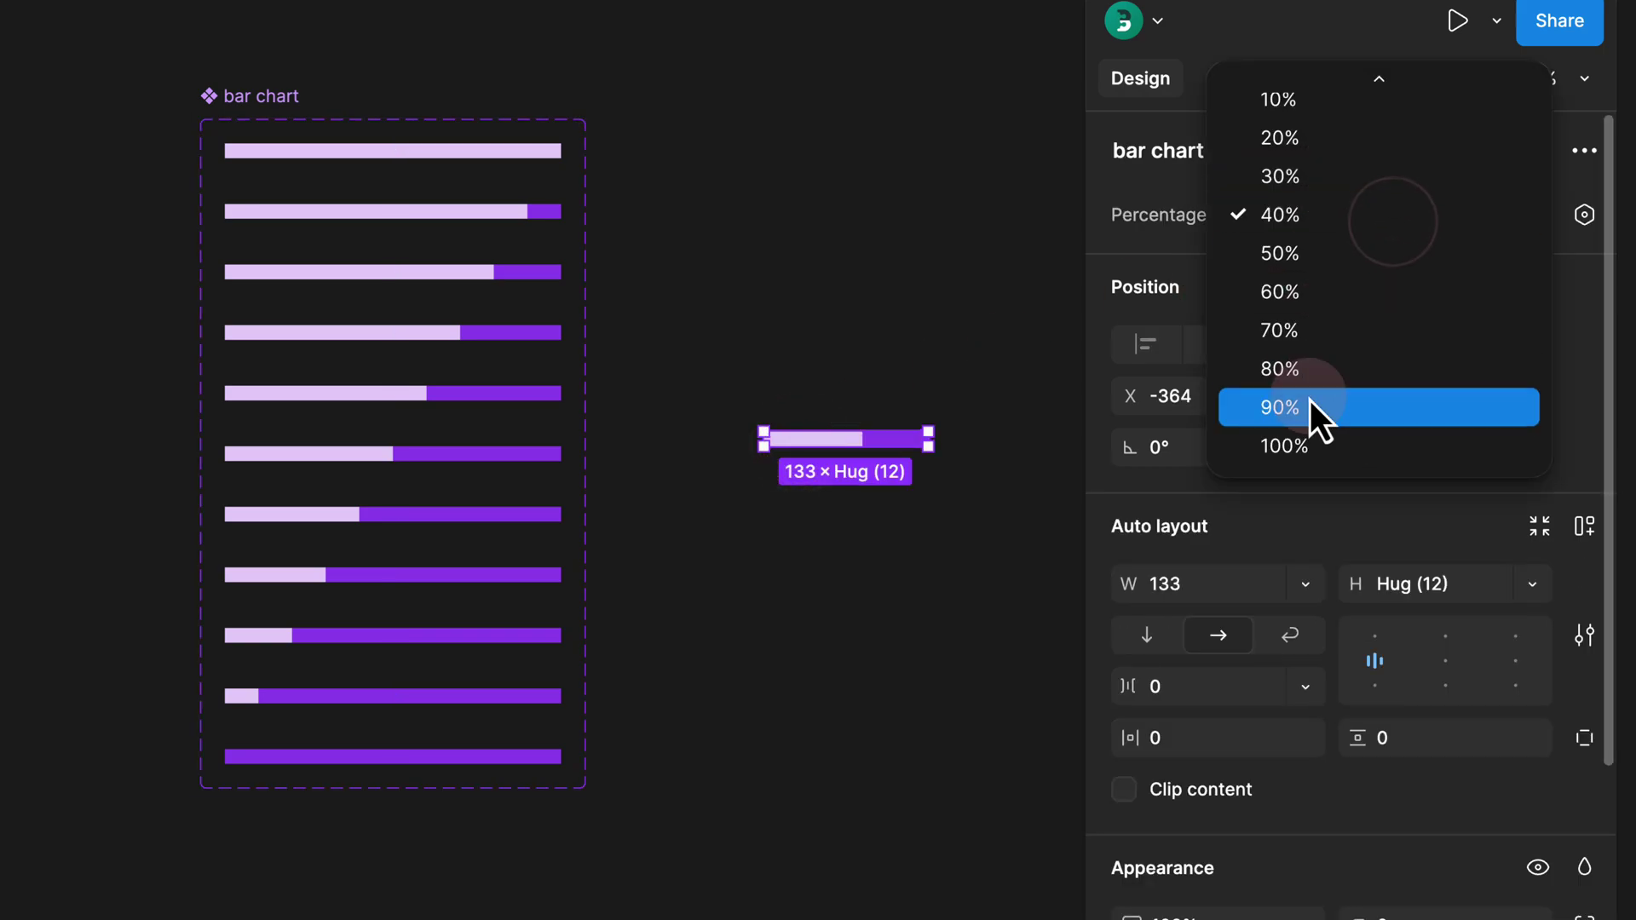
click(1141, 229)
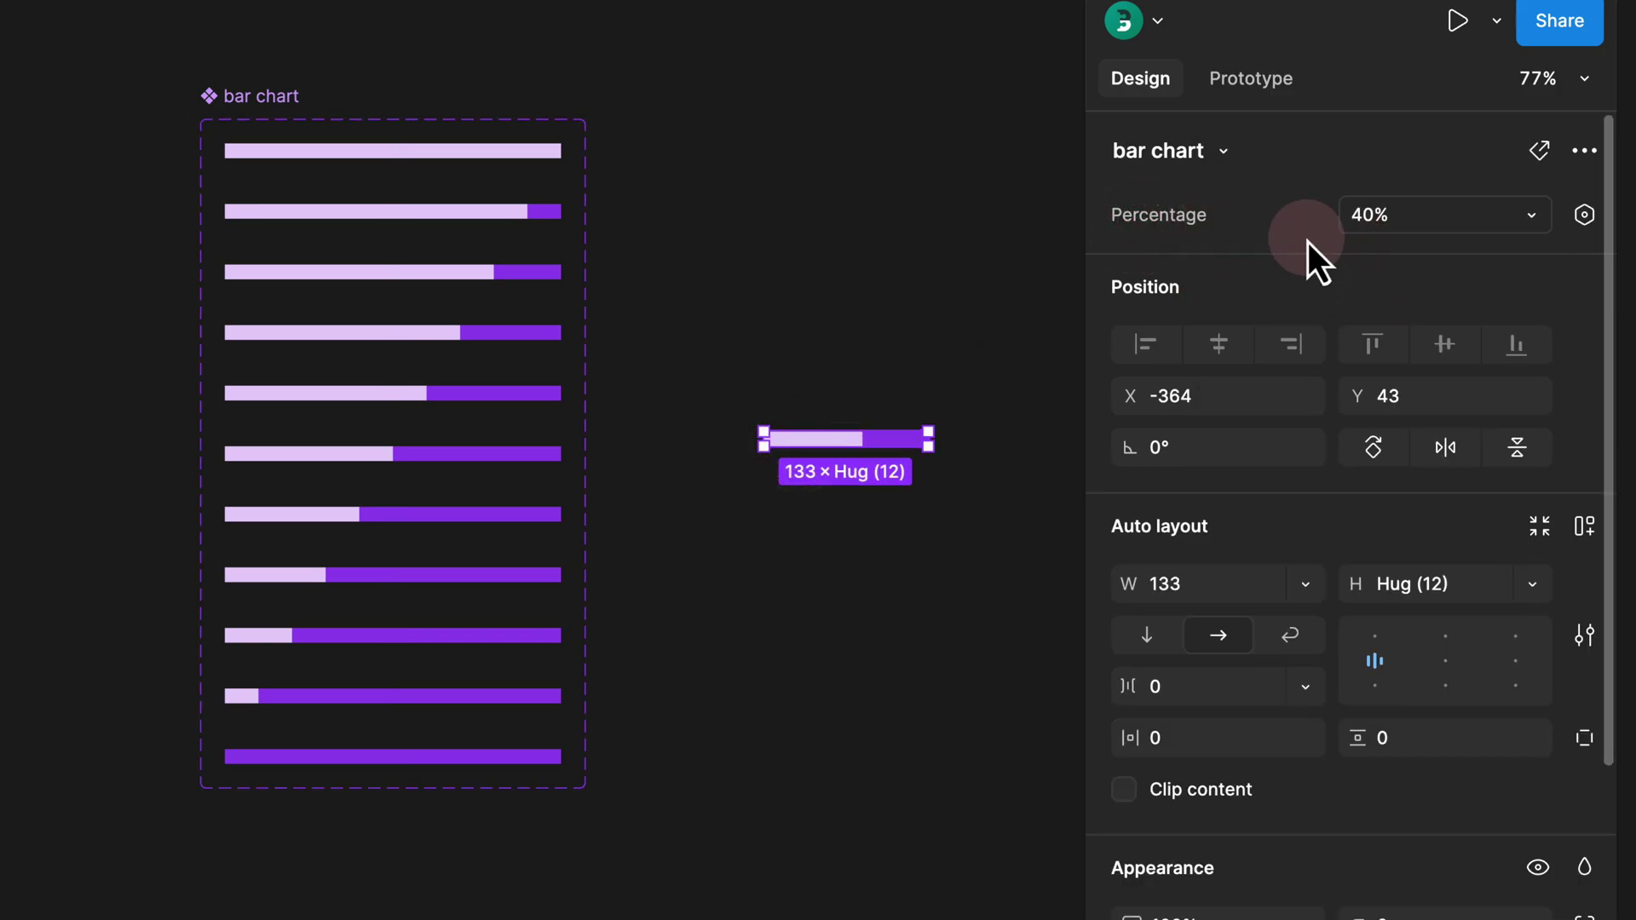
Rename the component set to 'bar chart dropdown'
click(279, 99)
double_click(282, 96)
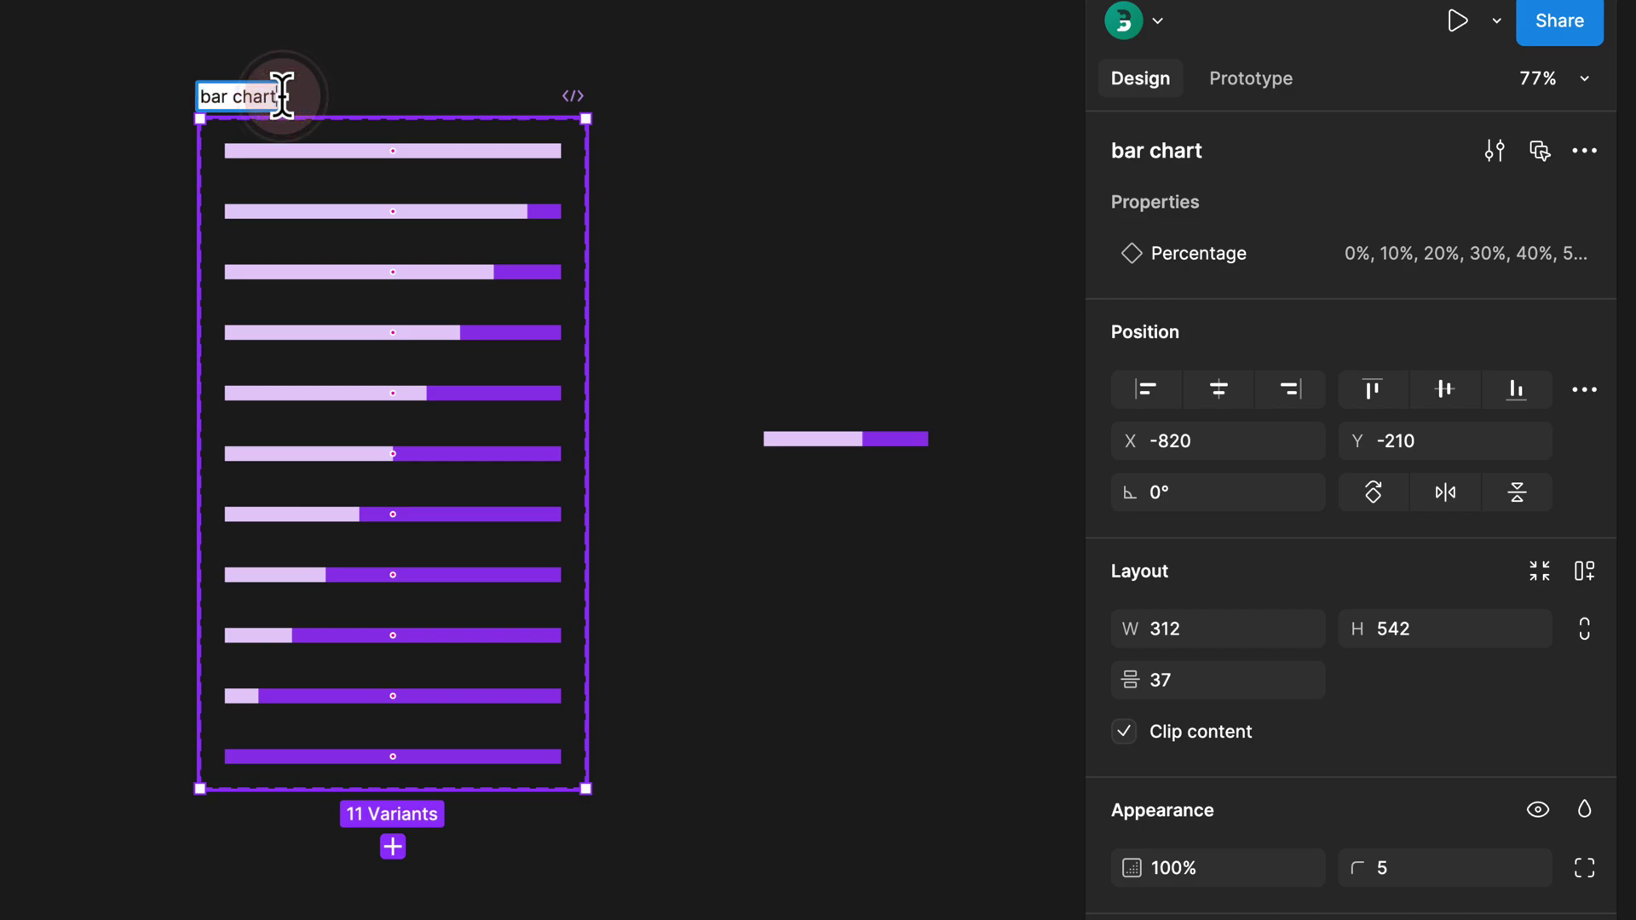
text(-dropdonw)
key(BackSpace)
key(BackSpace)
text(wn)
key(Return)
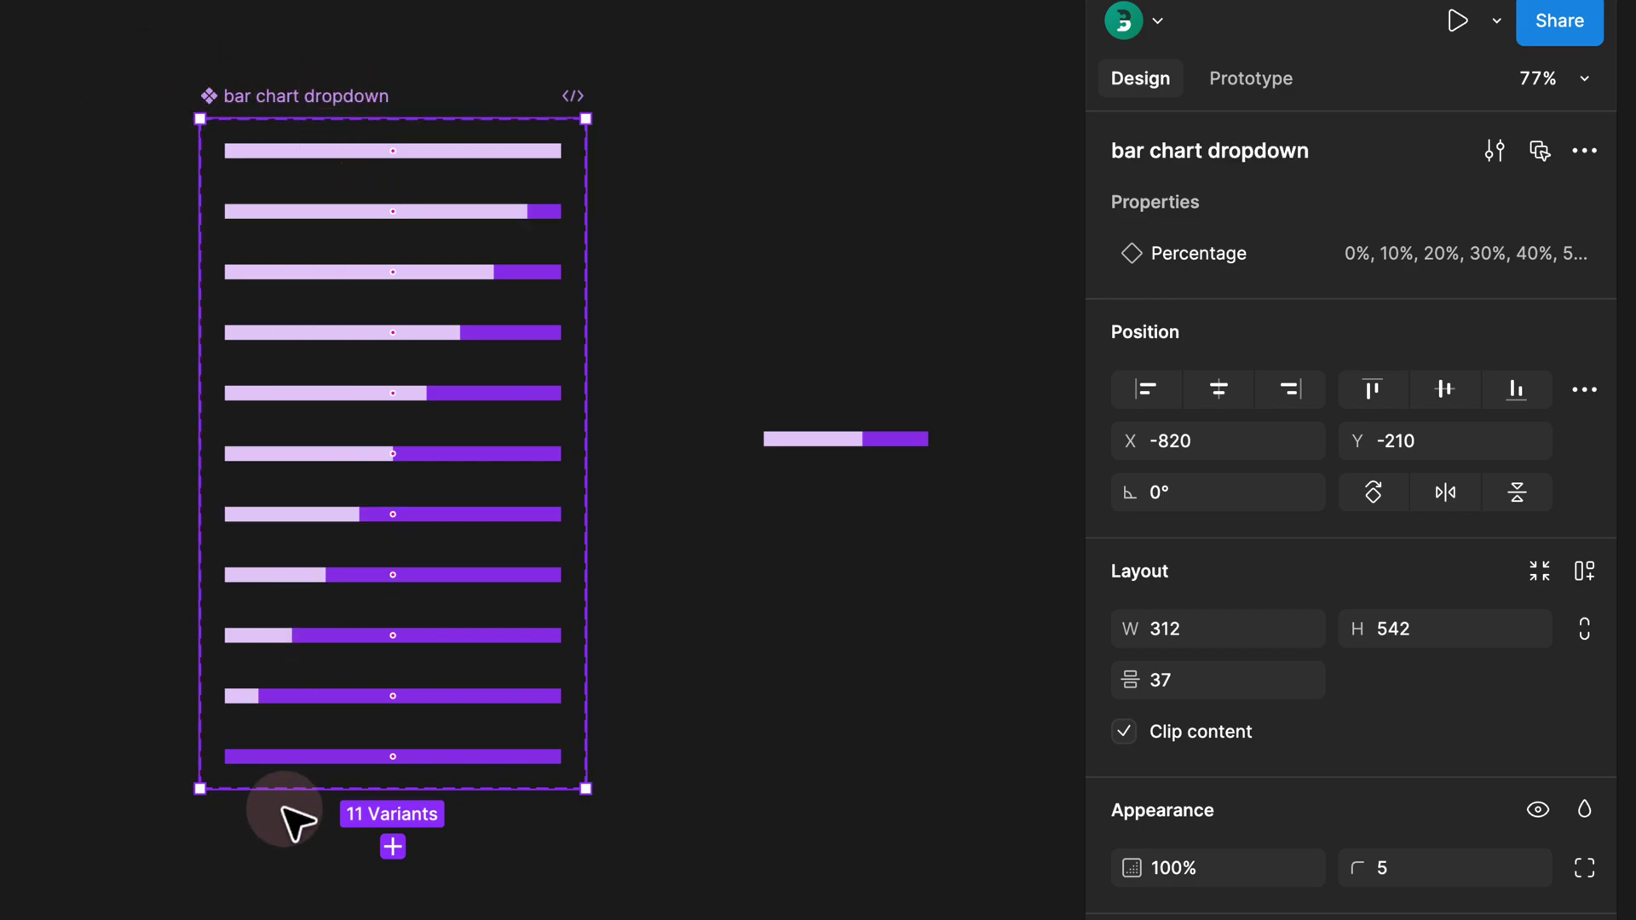
click(816, 151)
Move the bar instance below the dropdown component set
scroll(836, 263, down, 1)
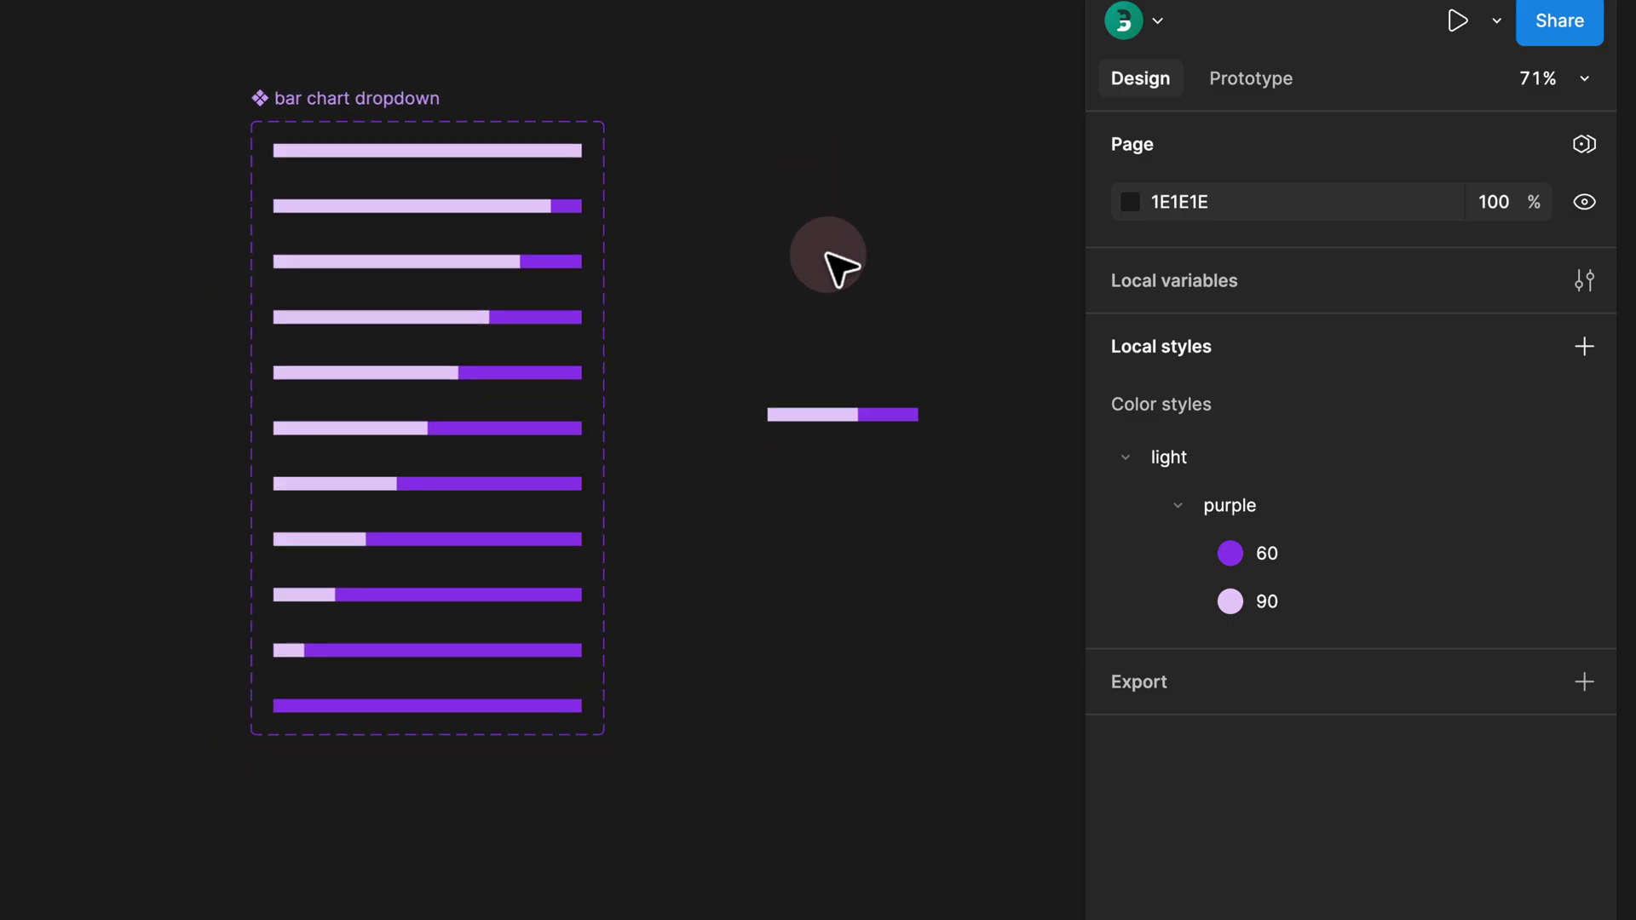
scroll(832, 241, down, 3)
drag(828, 235, 492, 639)
click(741, 413)
Duplicate the 'bar chart dropdown' component set to its right
scroll(746, 190, down, 2)
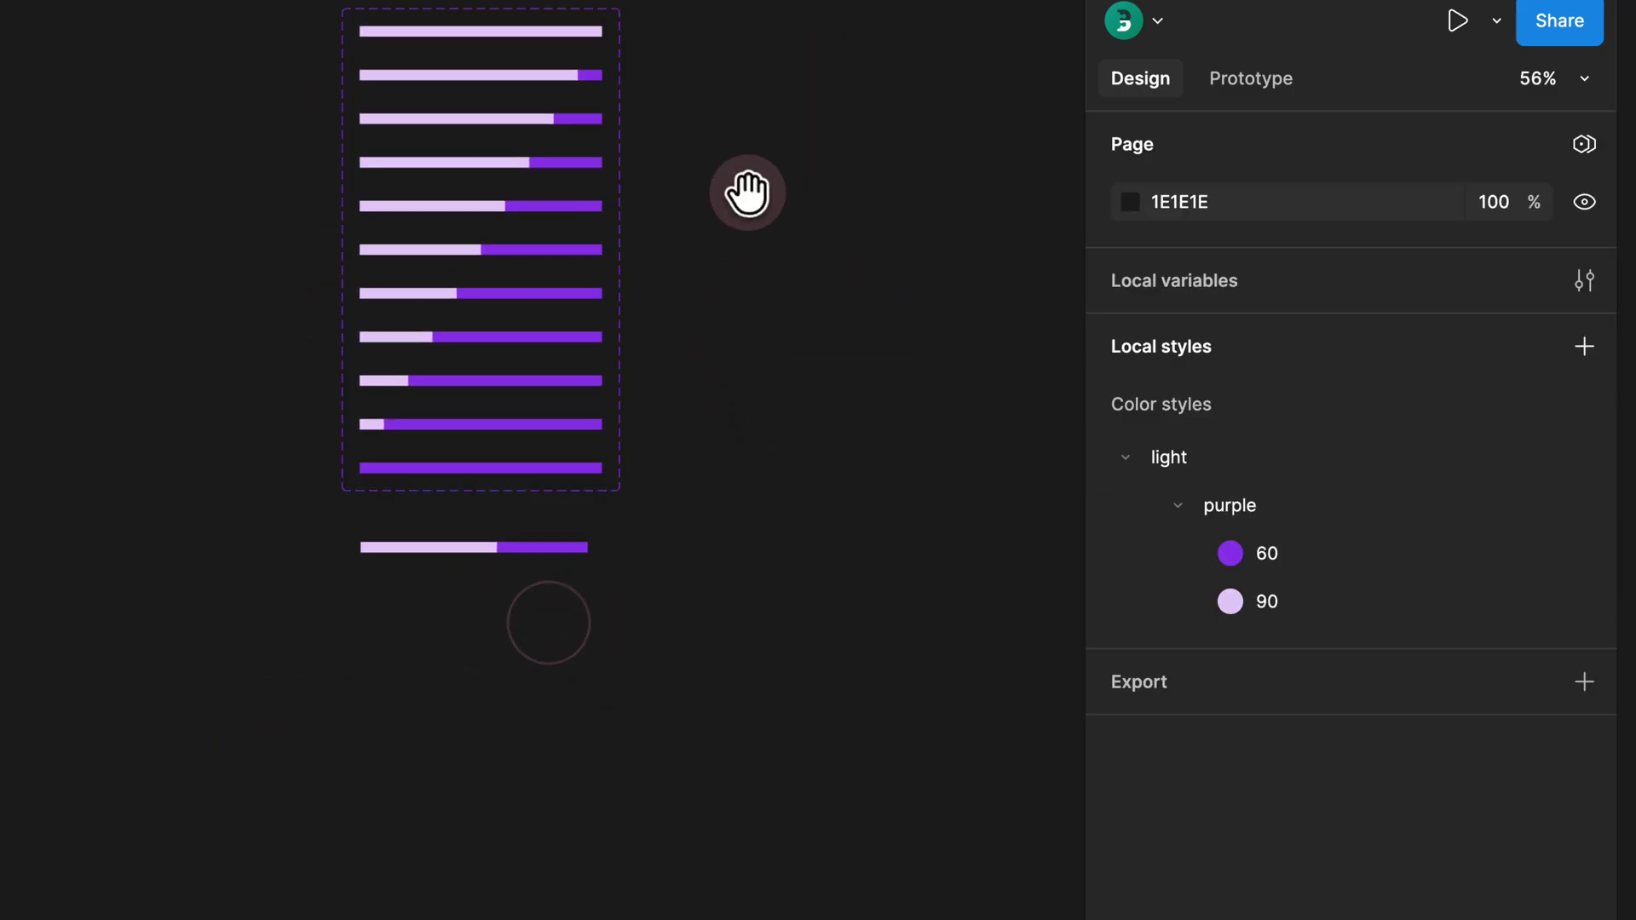
drag(746, 191, 584, 365)
scroll(430, 107, down, 1)
key(alt)
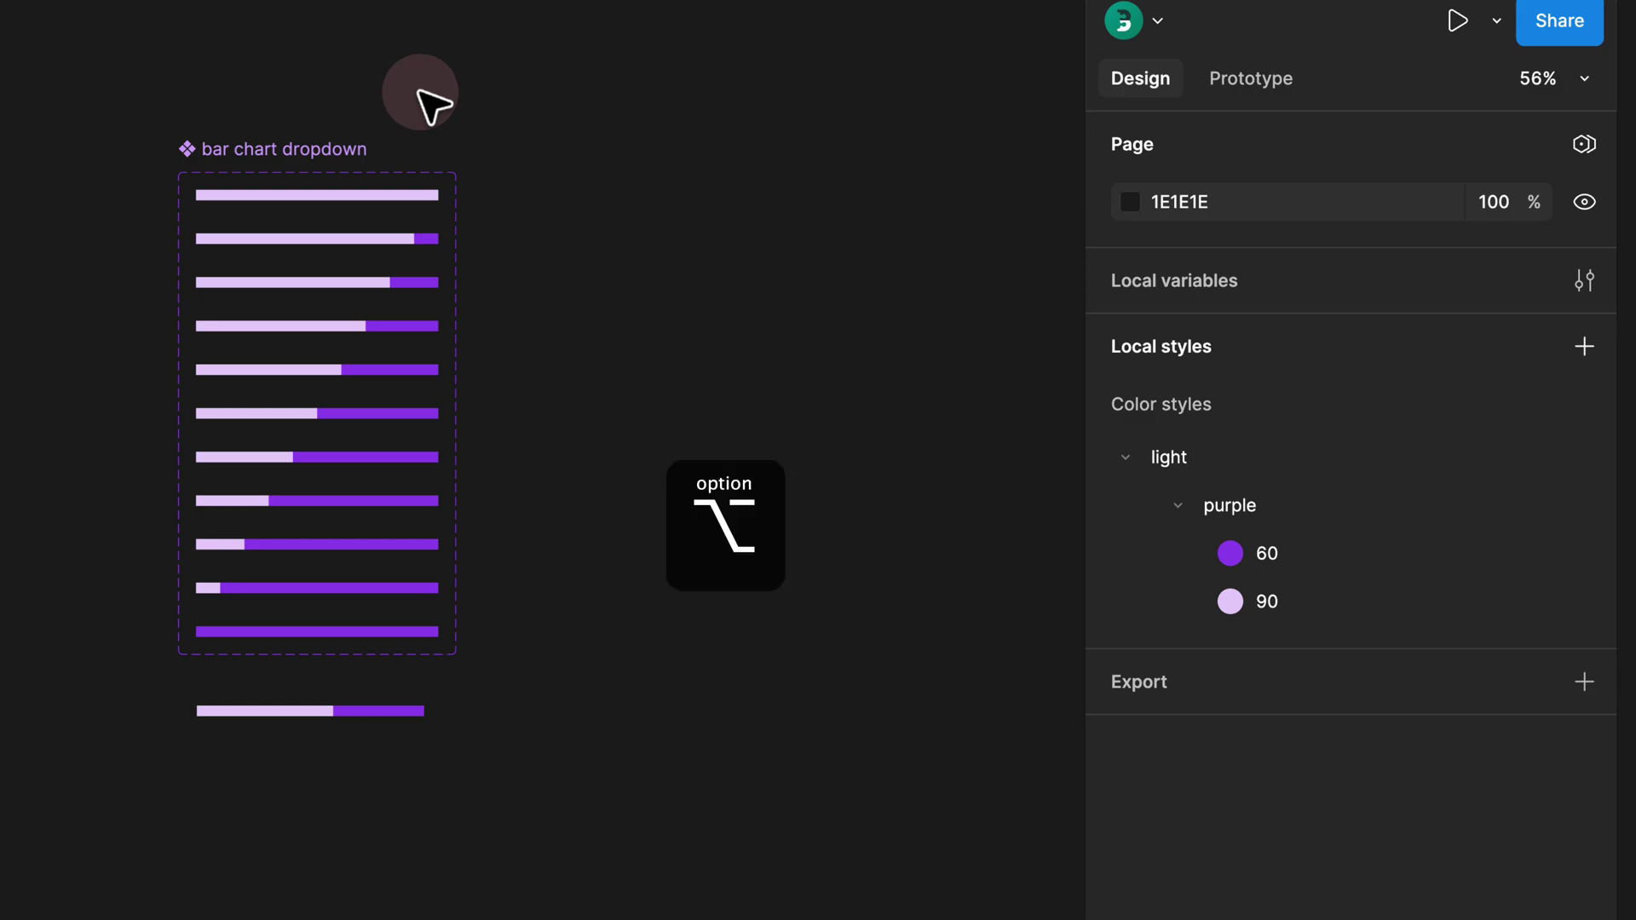
drag(286, 145, 750, 142)
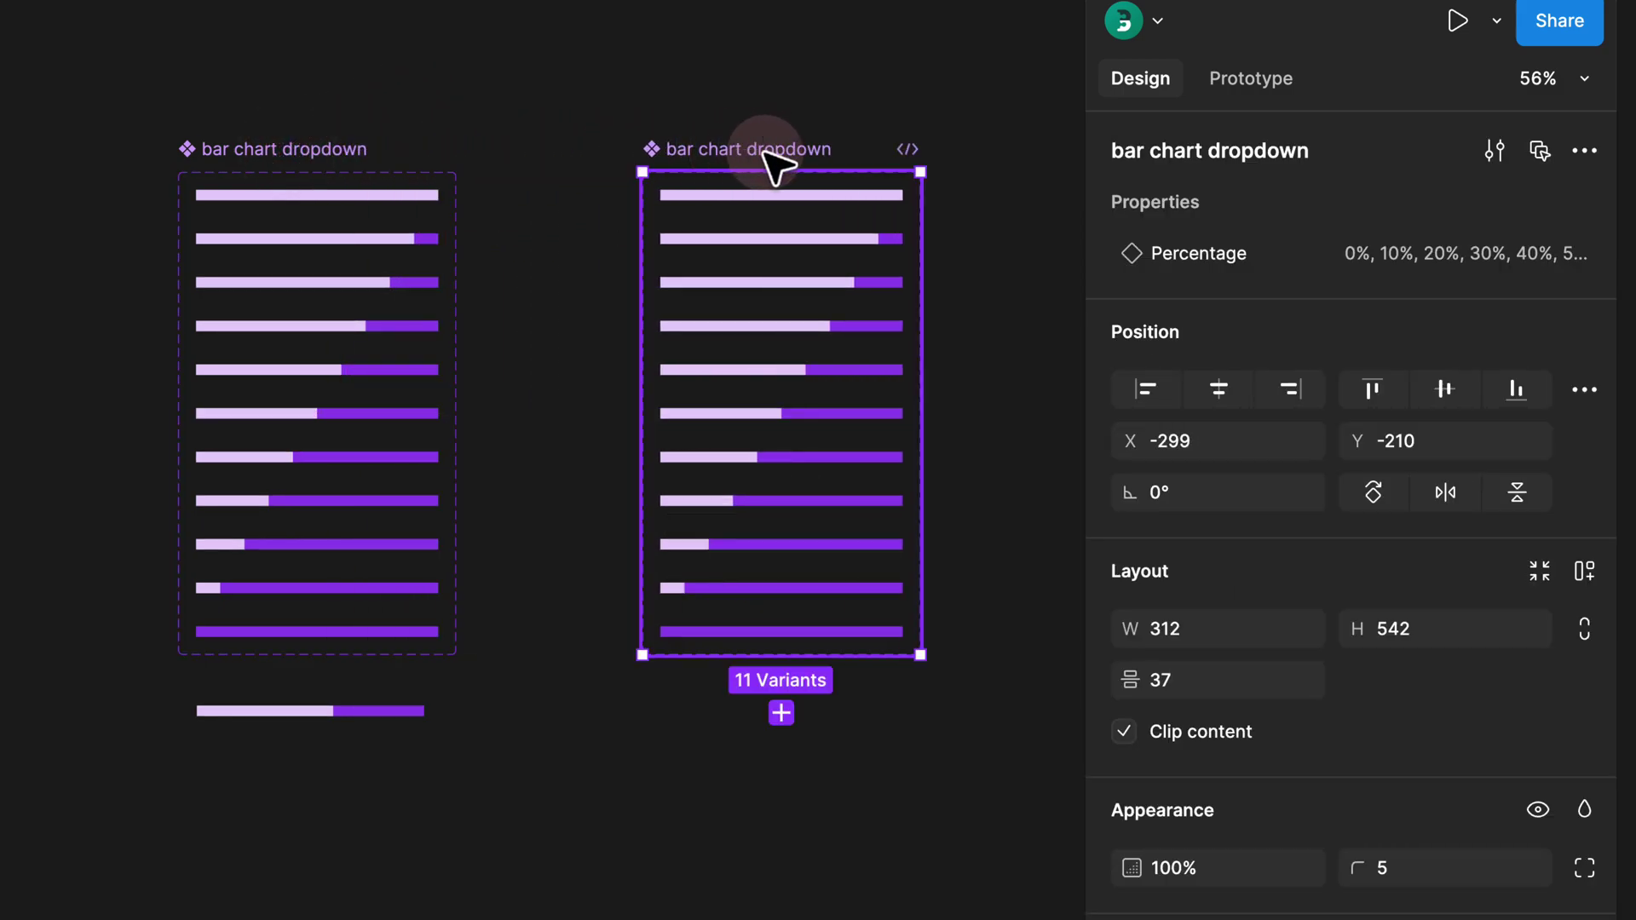
Rename the copy 'bar chart boolean' and place it beside the dropdown set
double_click(779, 151)
double_click(785, 151)
text(boolean)
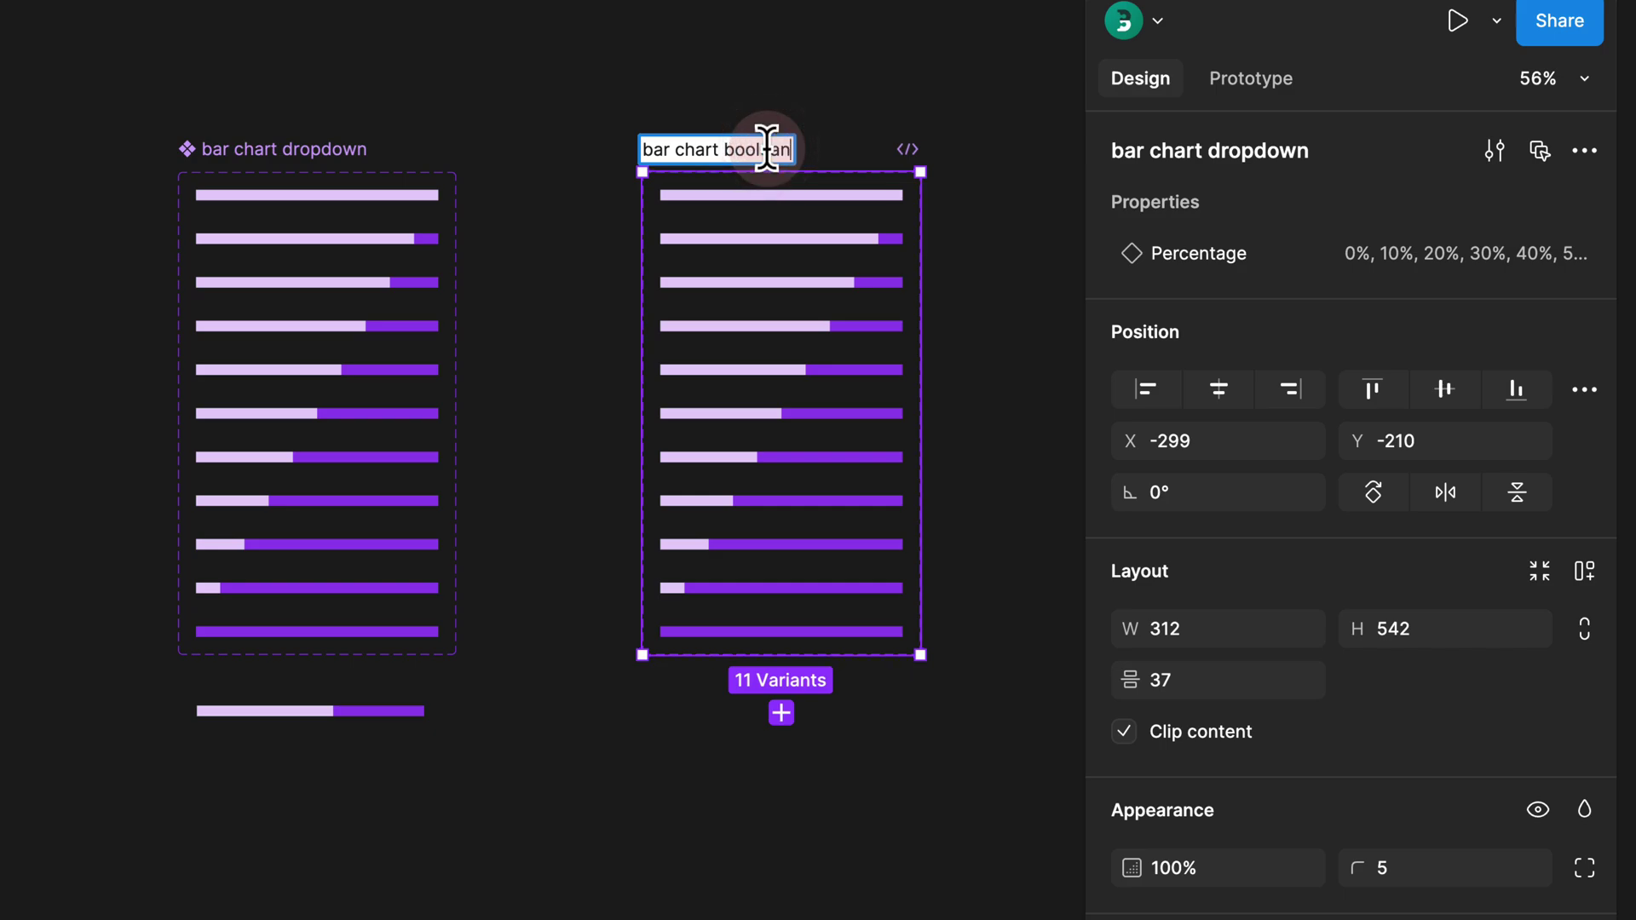
key(Return)
drag(757, 149, 685, 162)
click(635, 167)
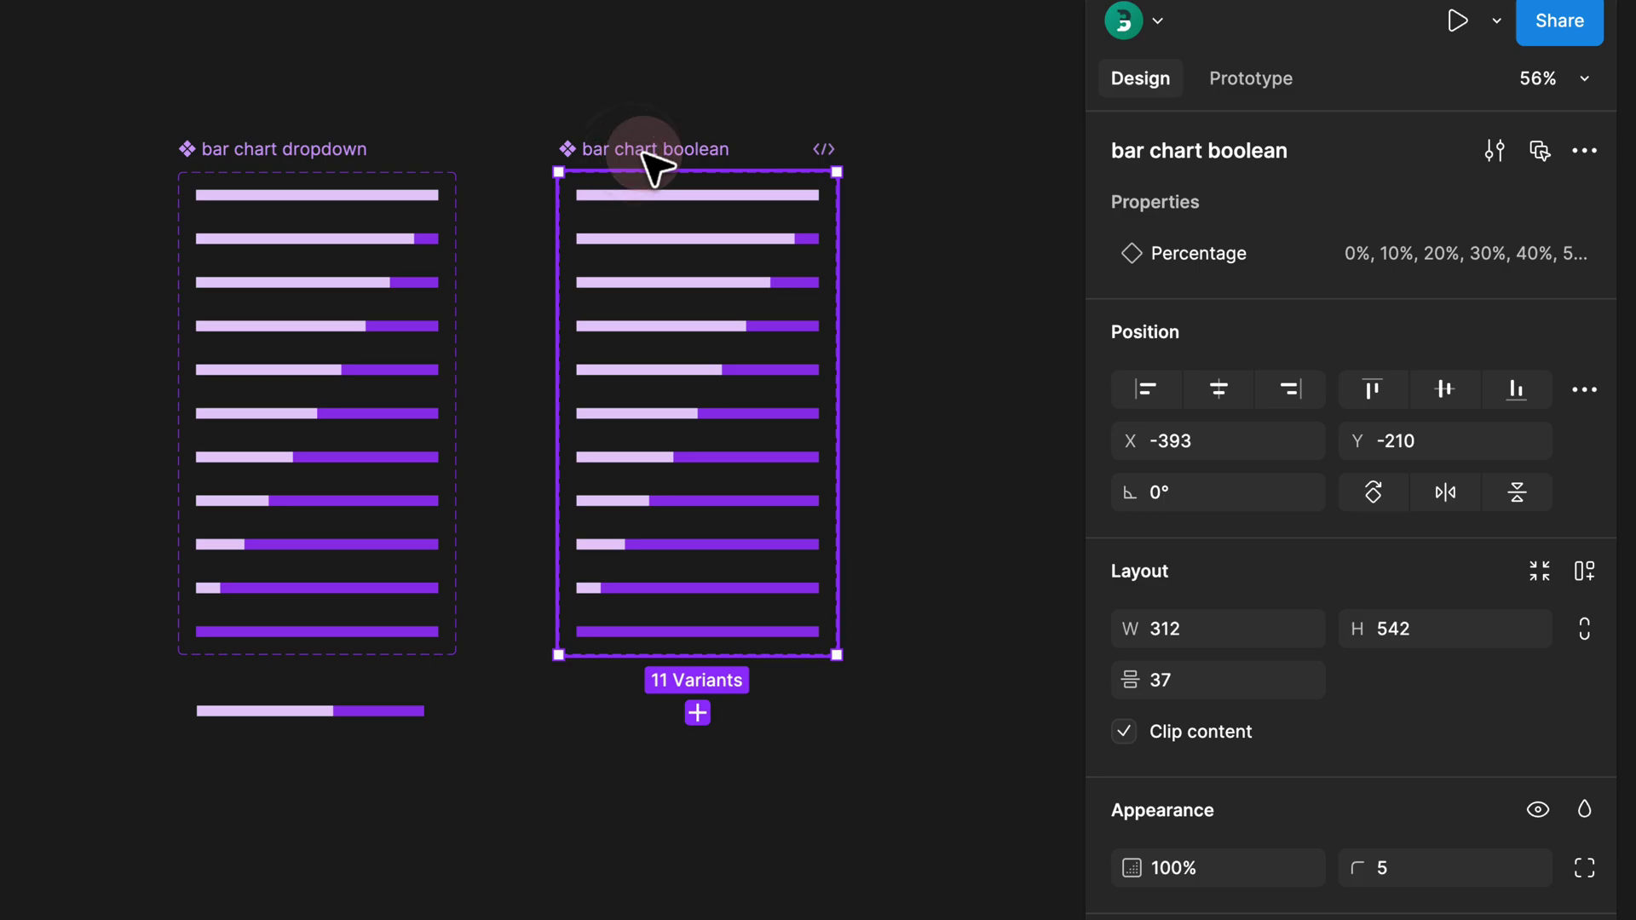
mouse_move(1204, 256)
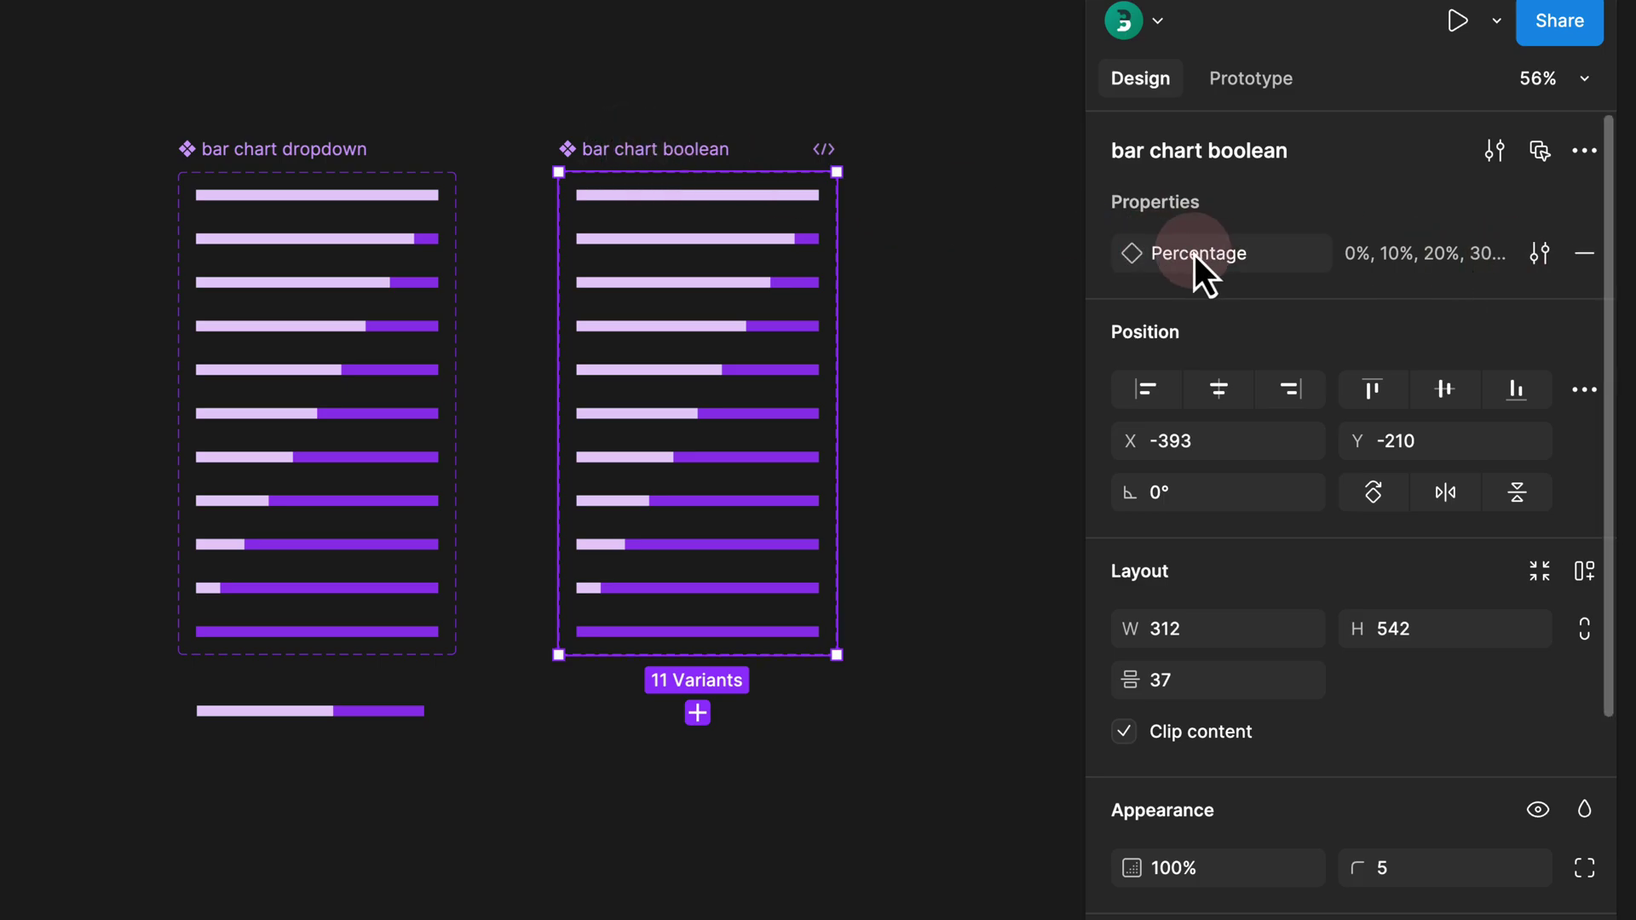
click(1583, 255)
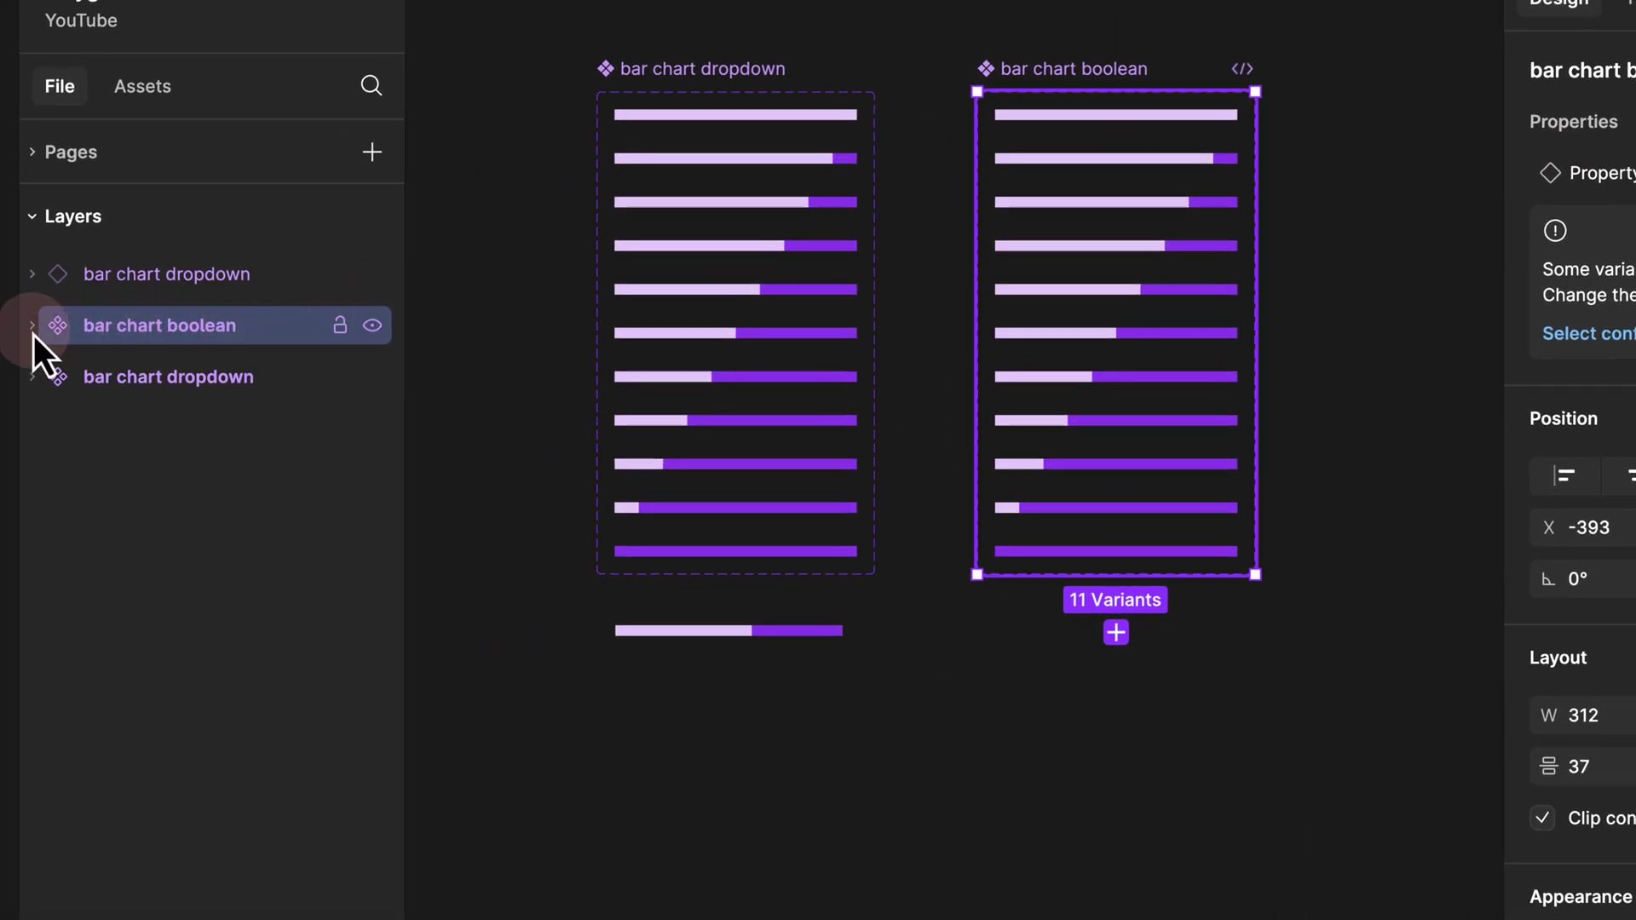
click(34, 331)
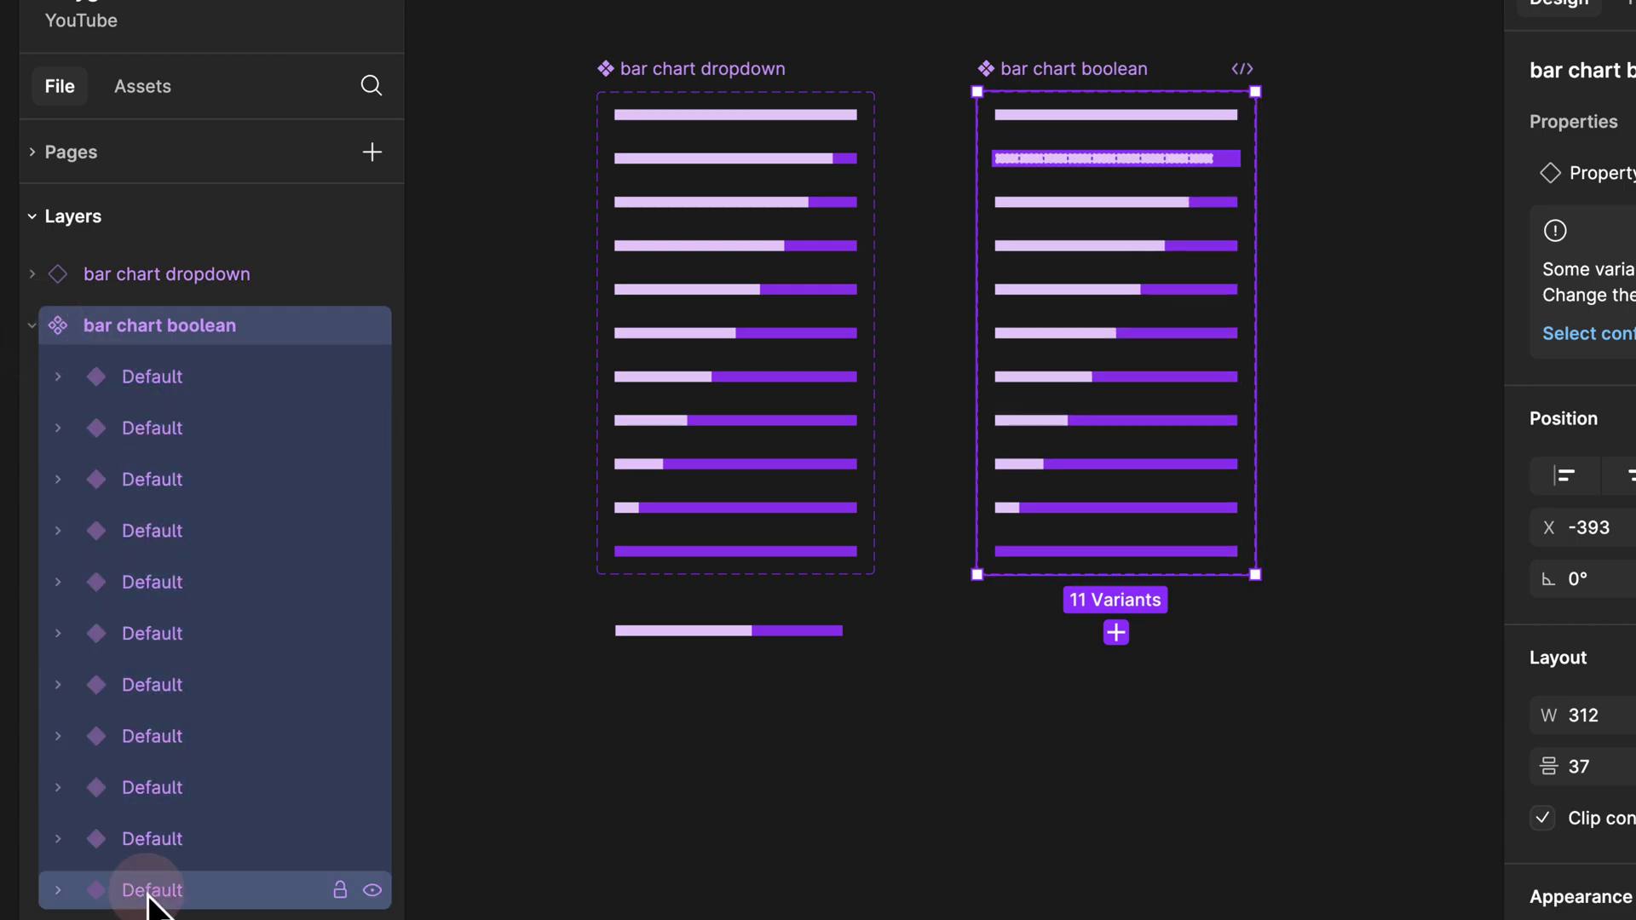
click(31, 327)
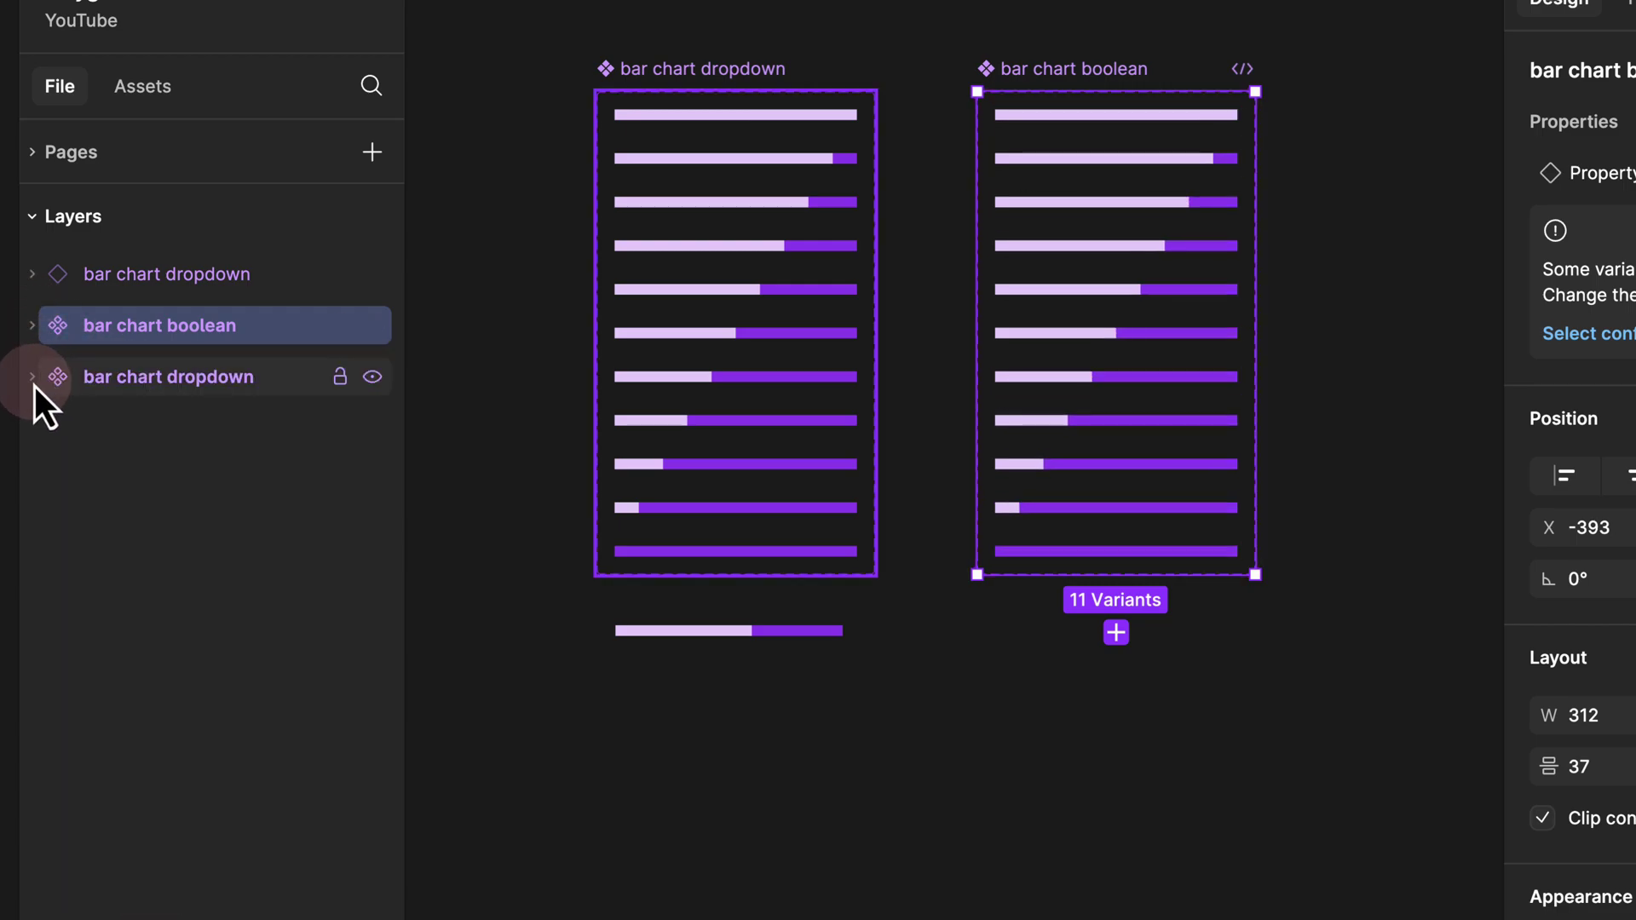
click(33, 380)
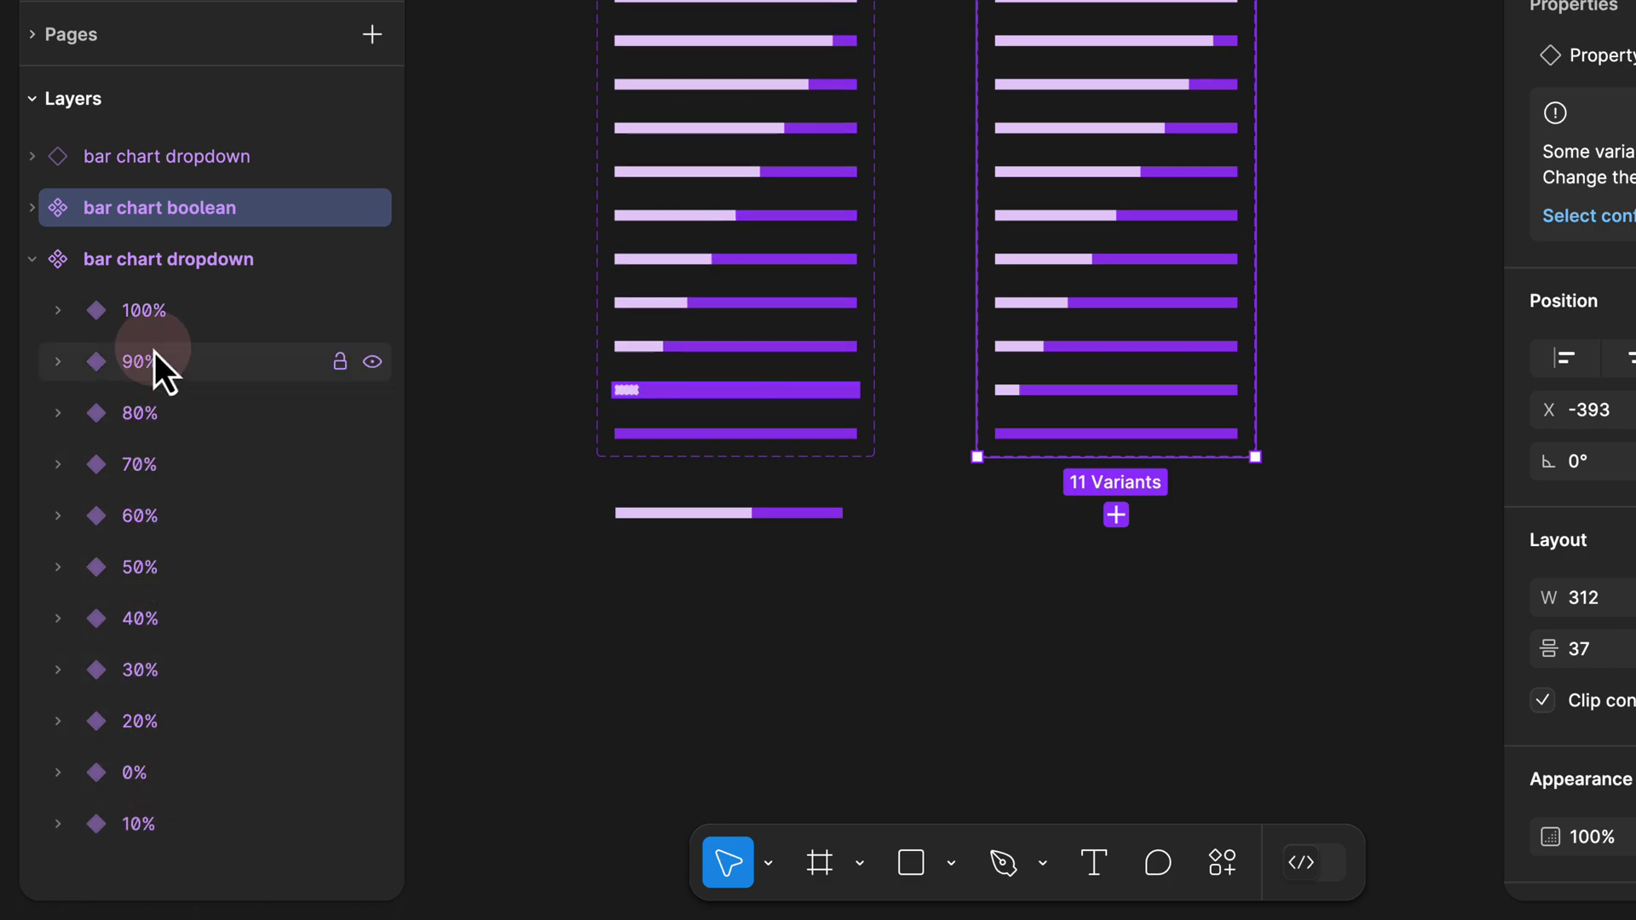
click(31, 259)
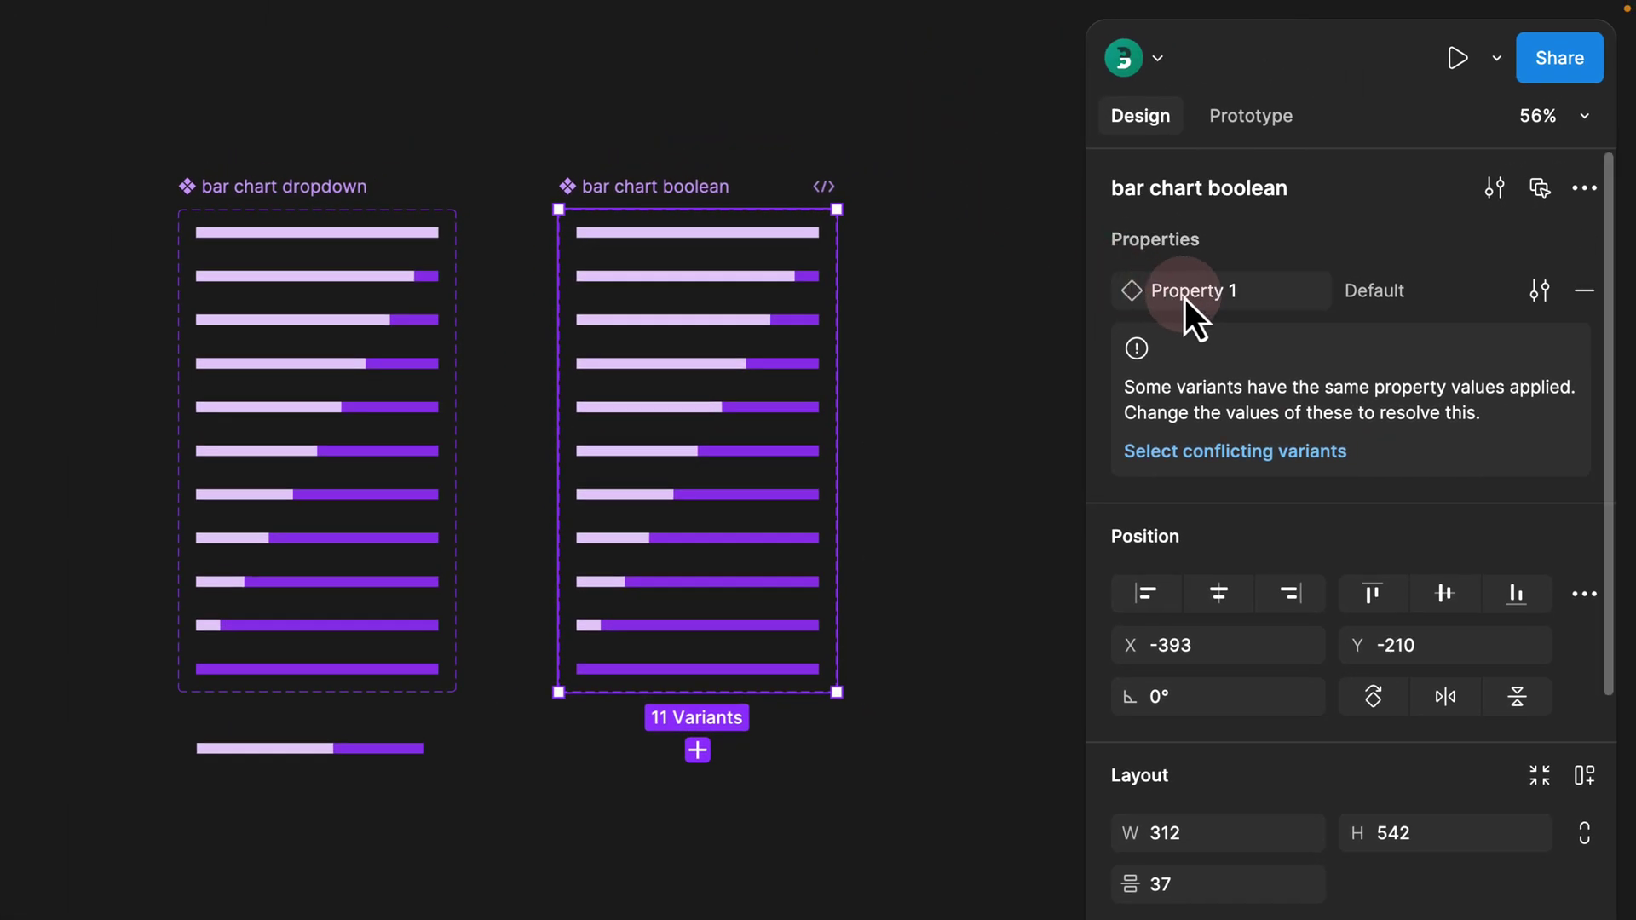
click(676, 230)
click(1381, 297)
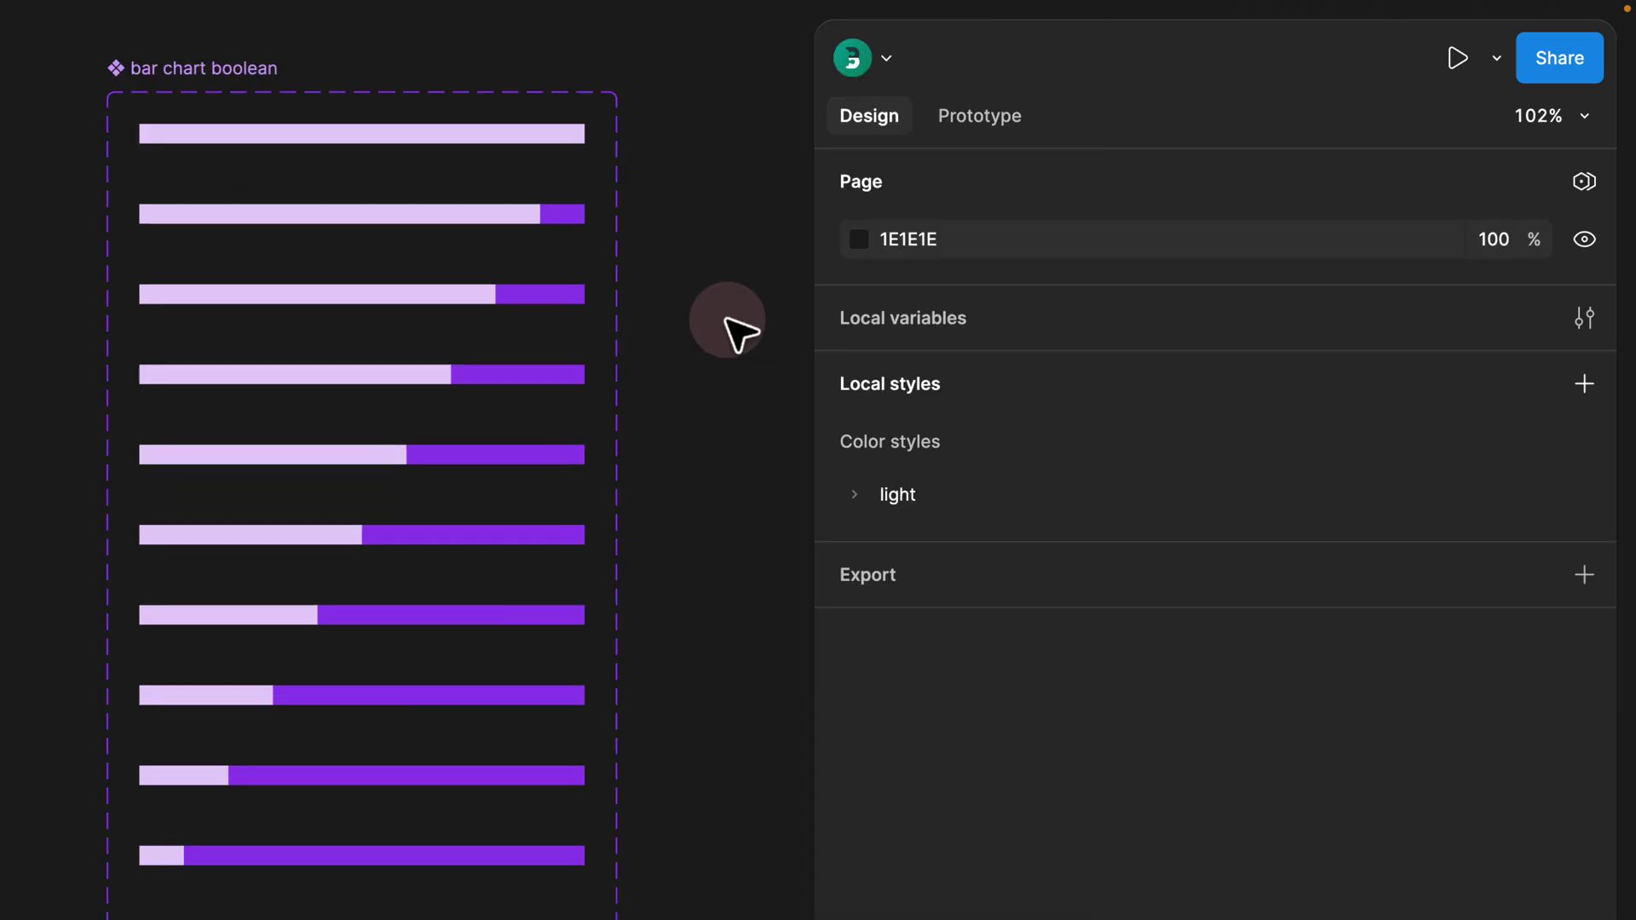
Select the 'bar chart boolean' set and rename its Property 1 to 0%
click(198, 70)
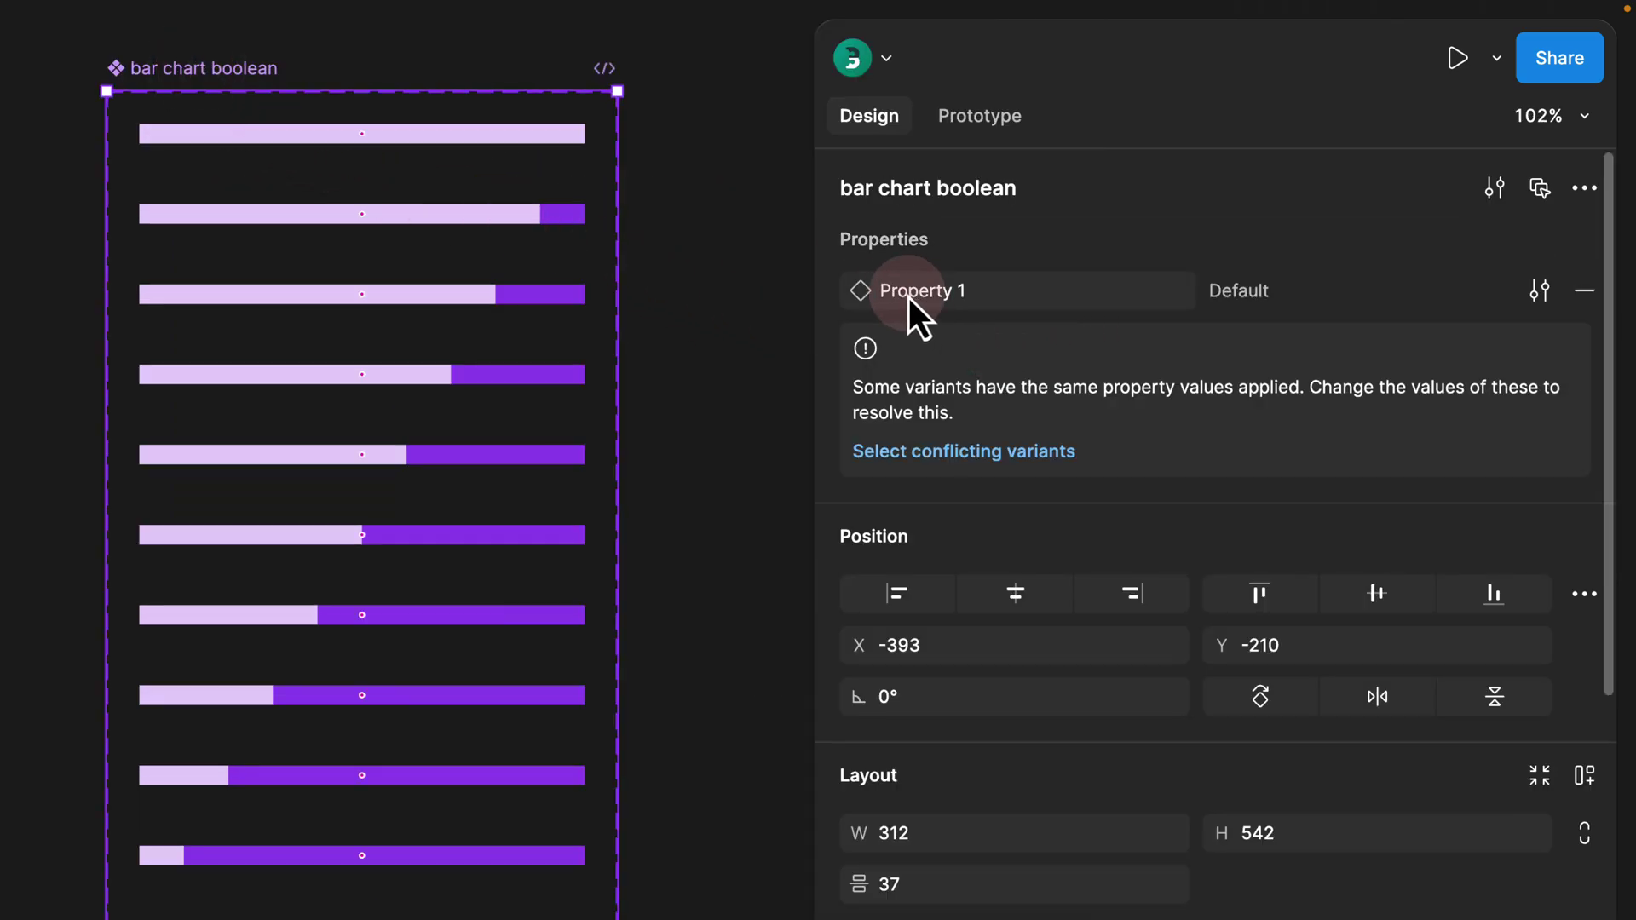
double_click(946, 294)
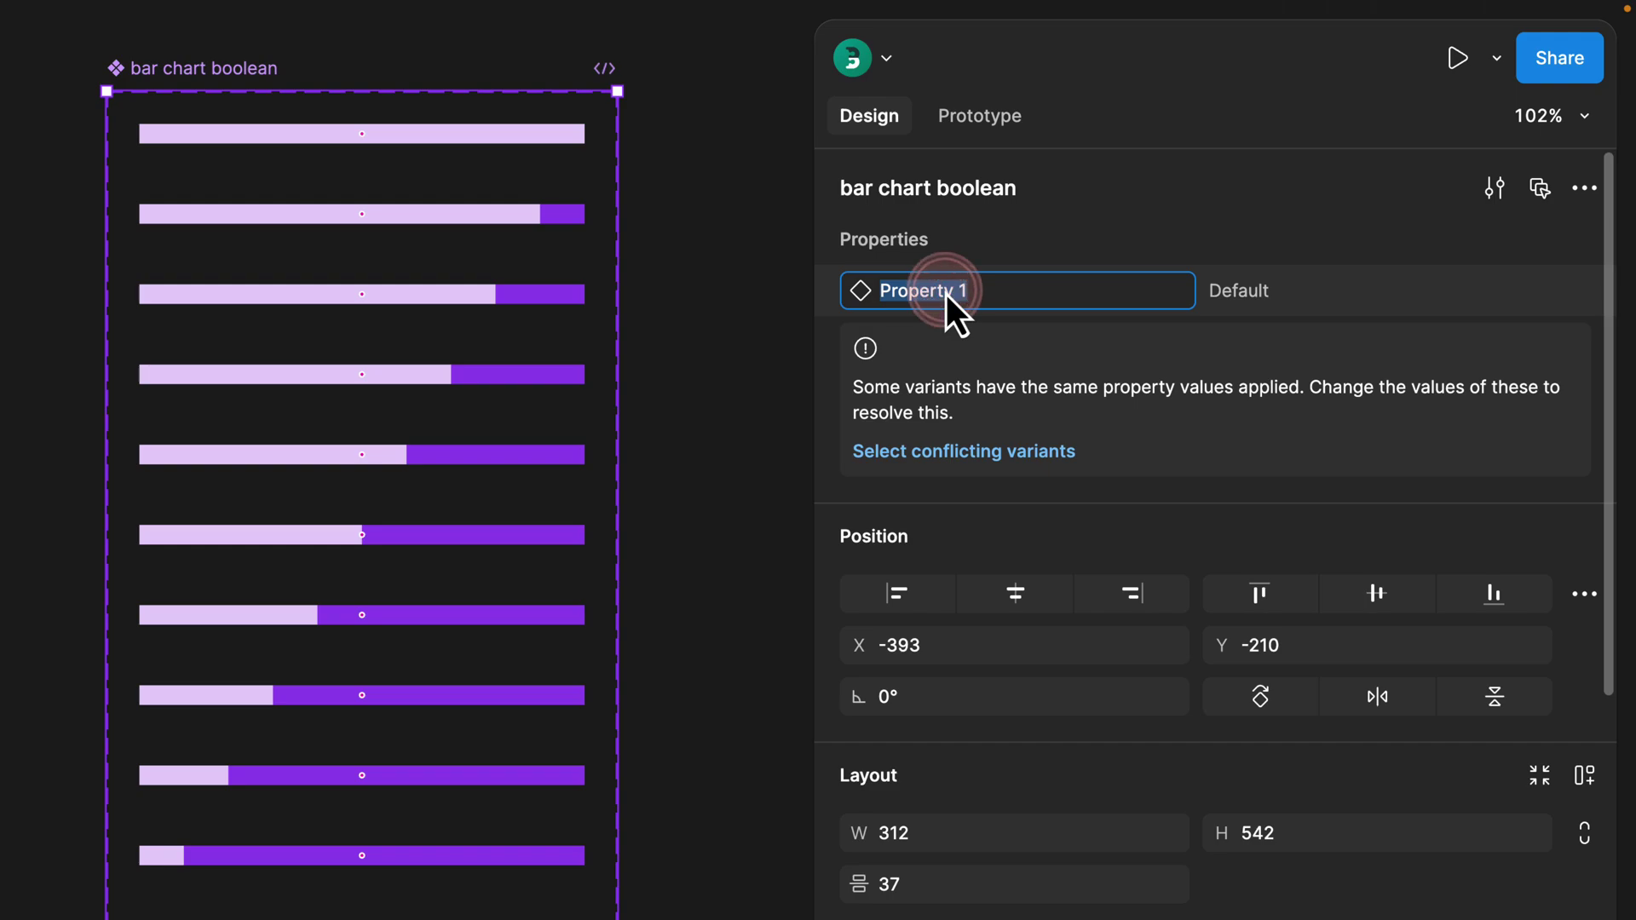
text(0%)
key(Return)
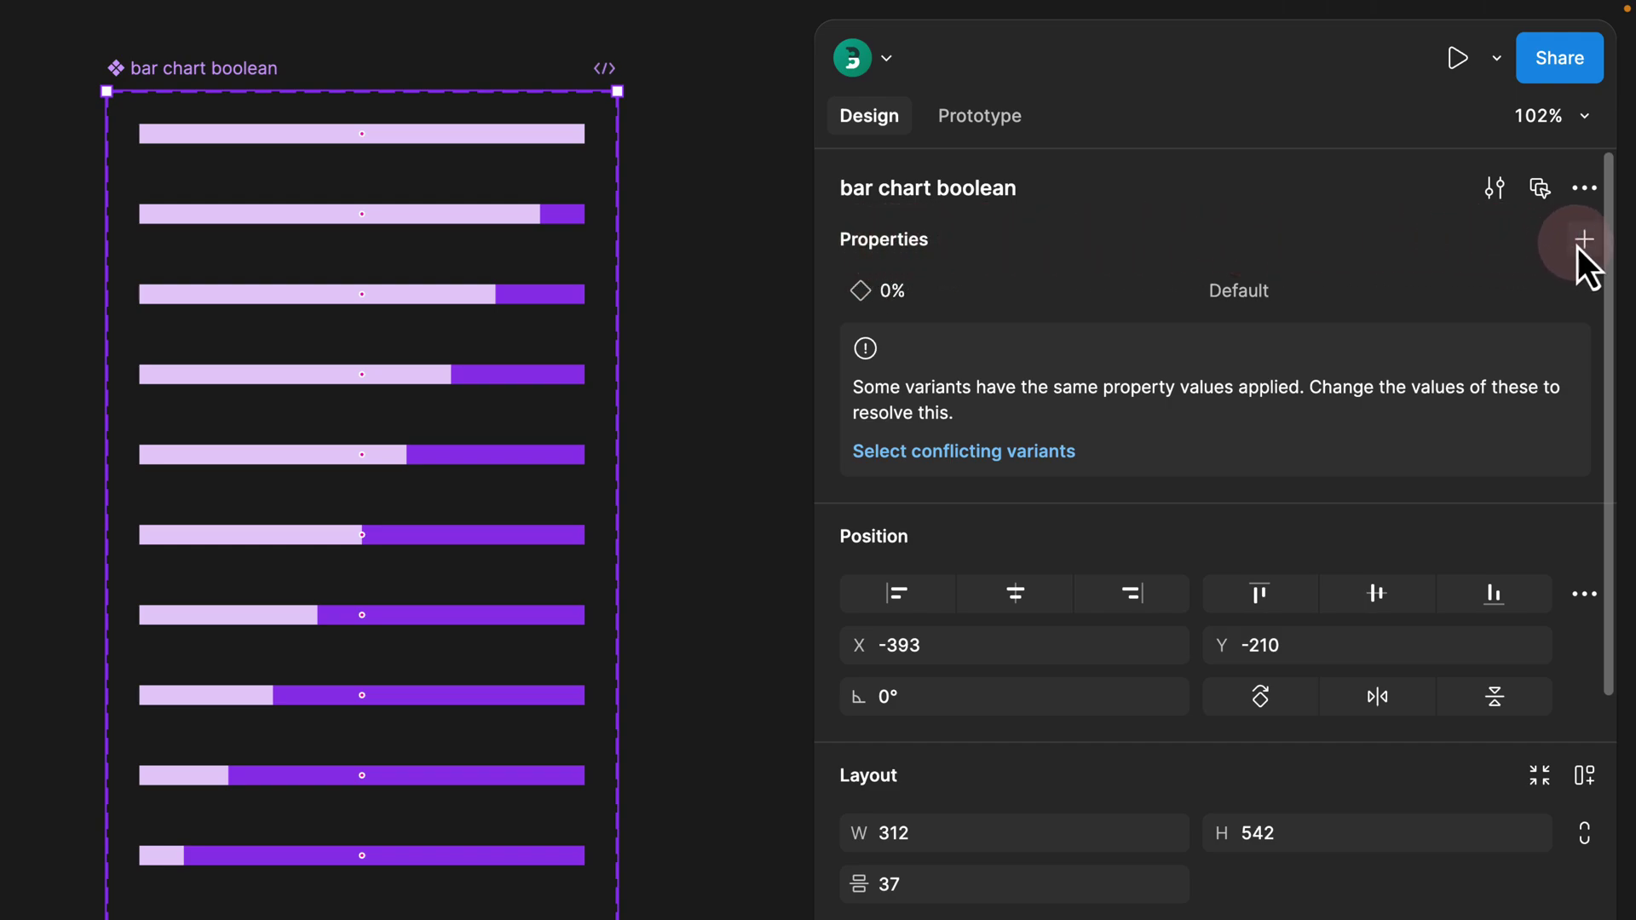
drag(814, 275, 1075, 264)
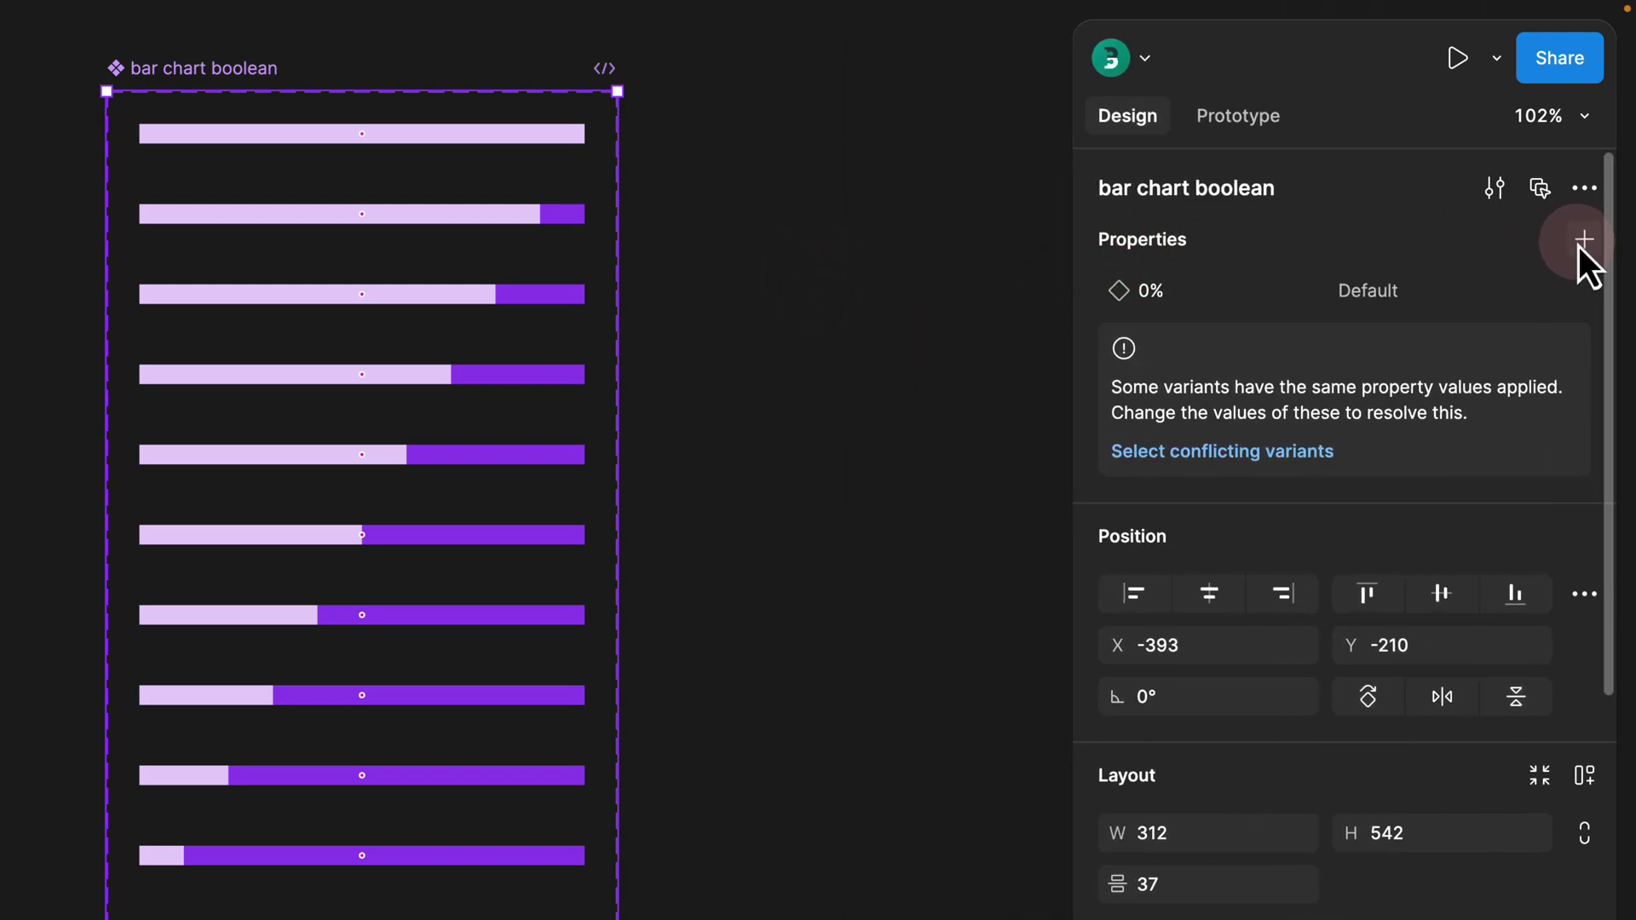
drag(1069, 249, 826, 249)
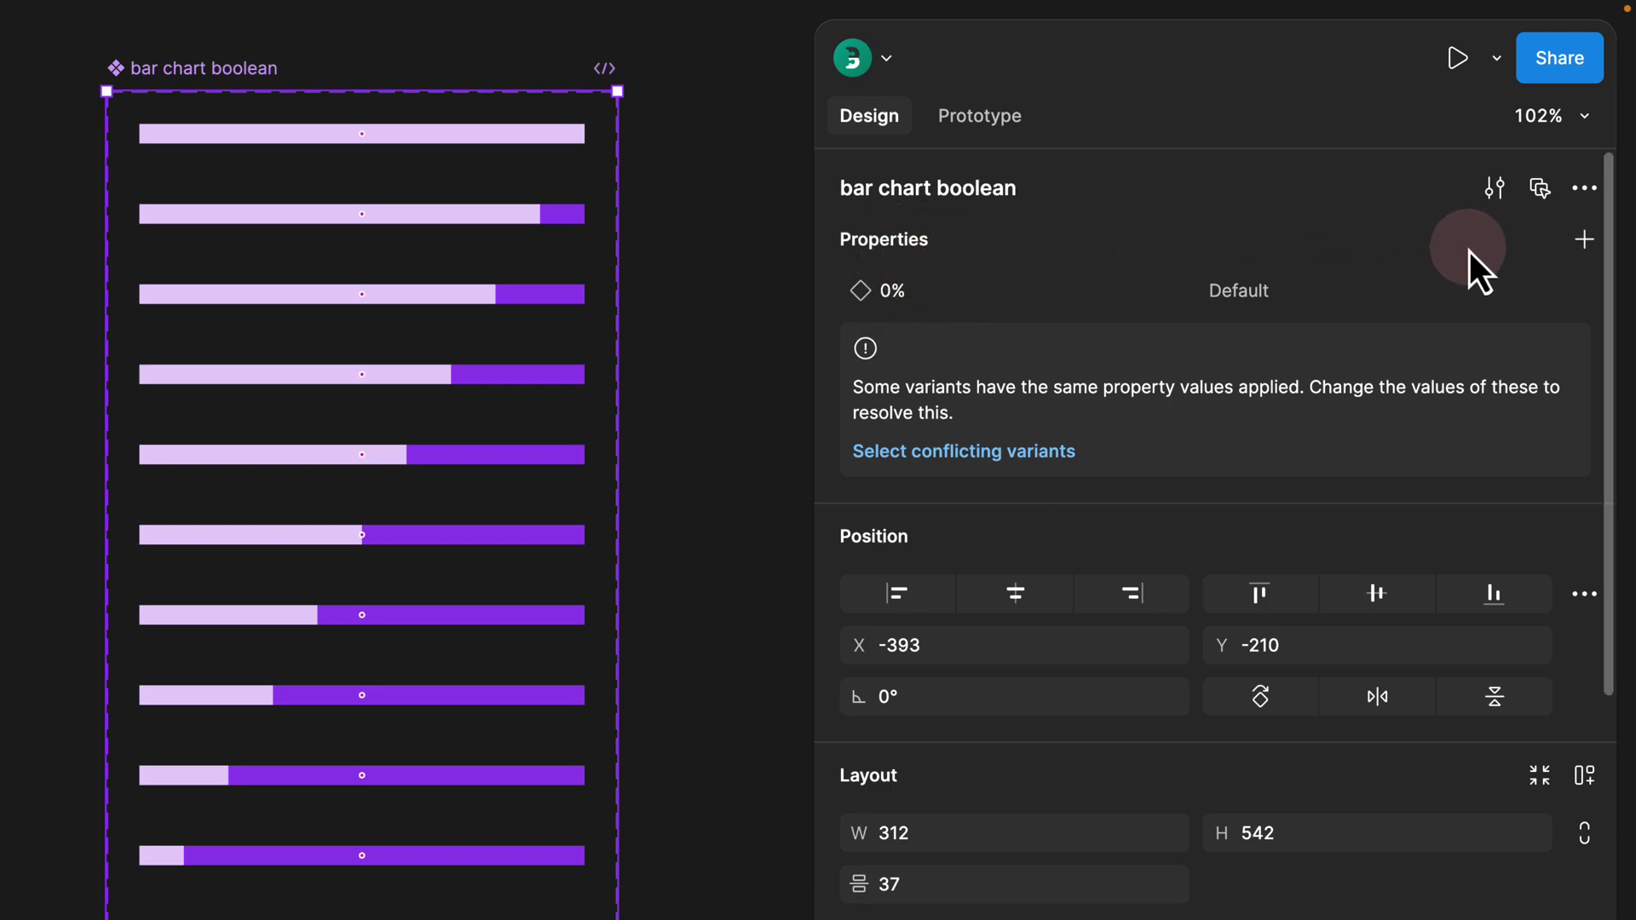
Create a new Variant property named 10% on the 'bar chart boolean' set
click(1584, 239)
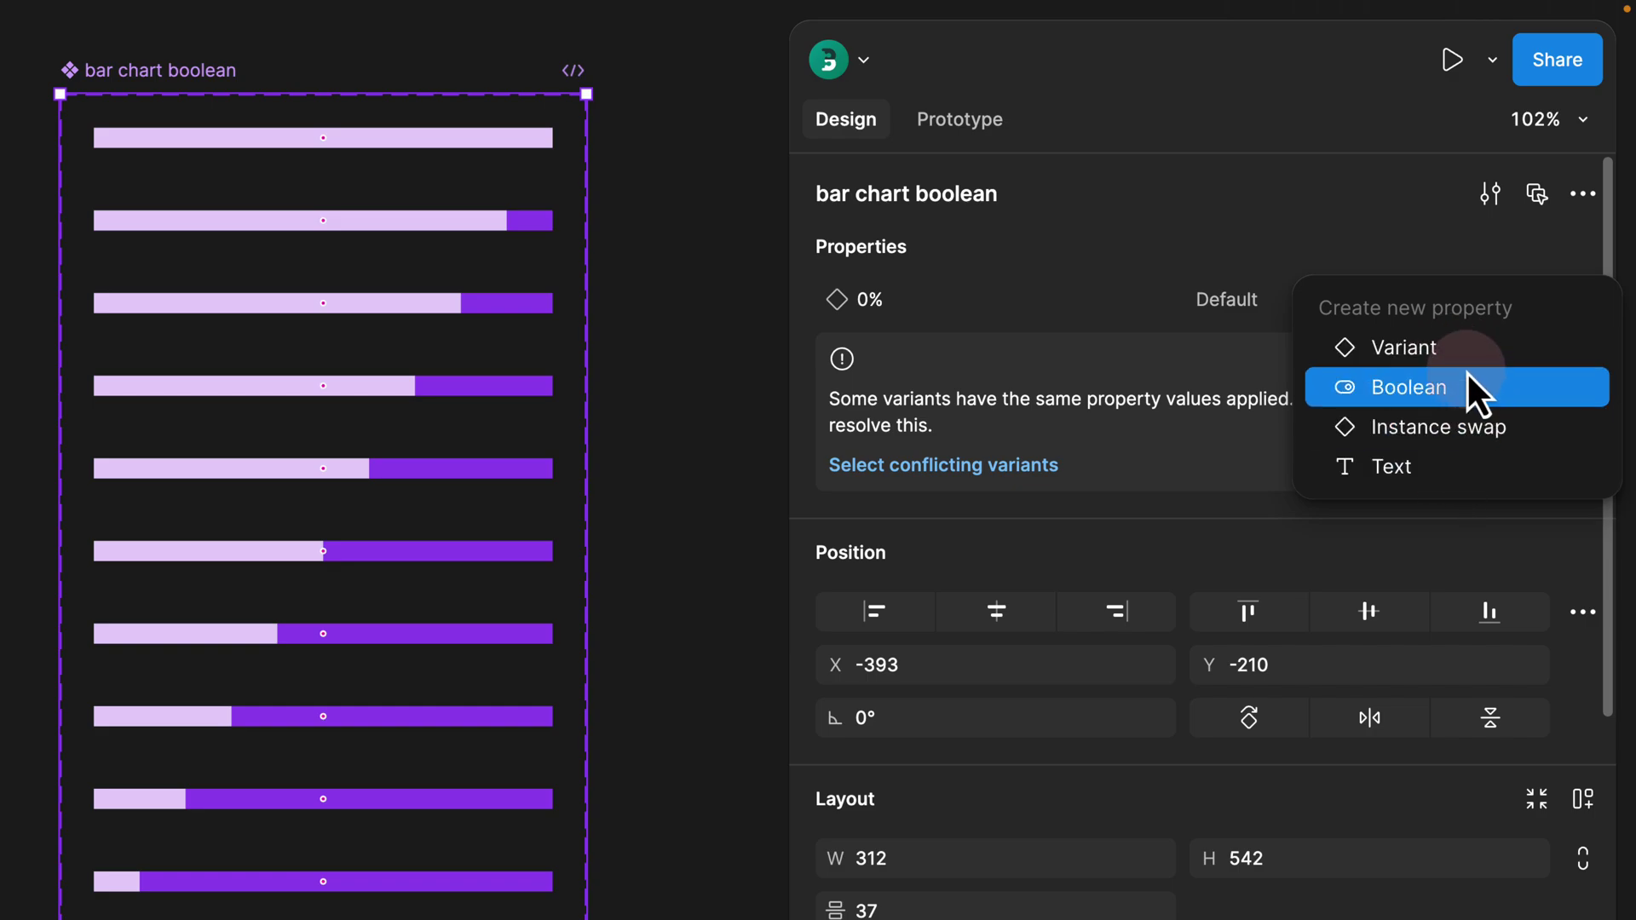
click(1464, 349)
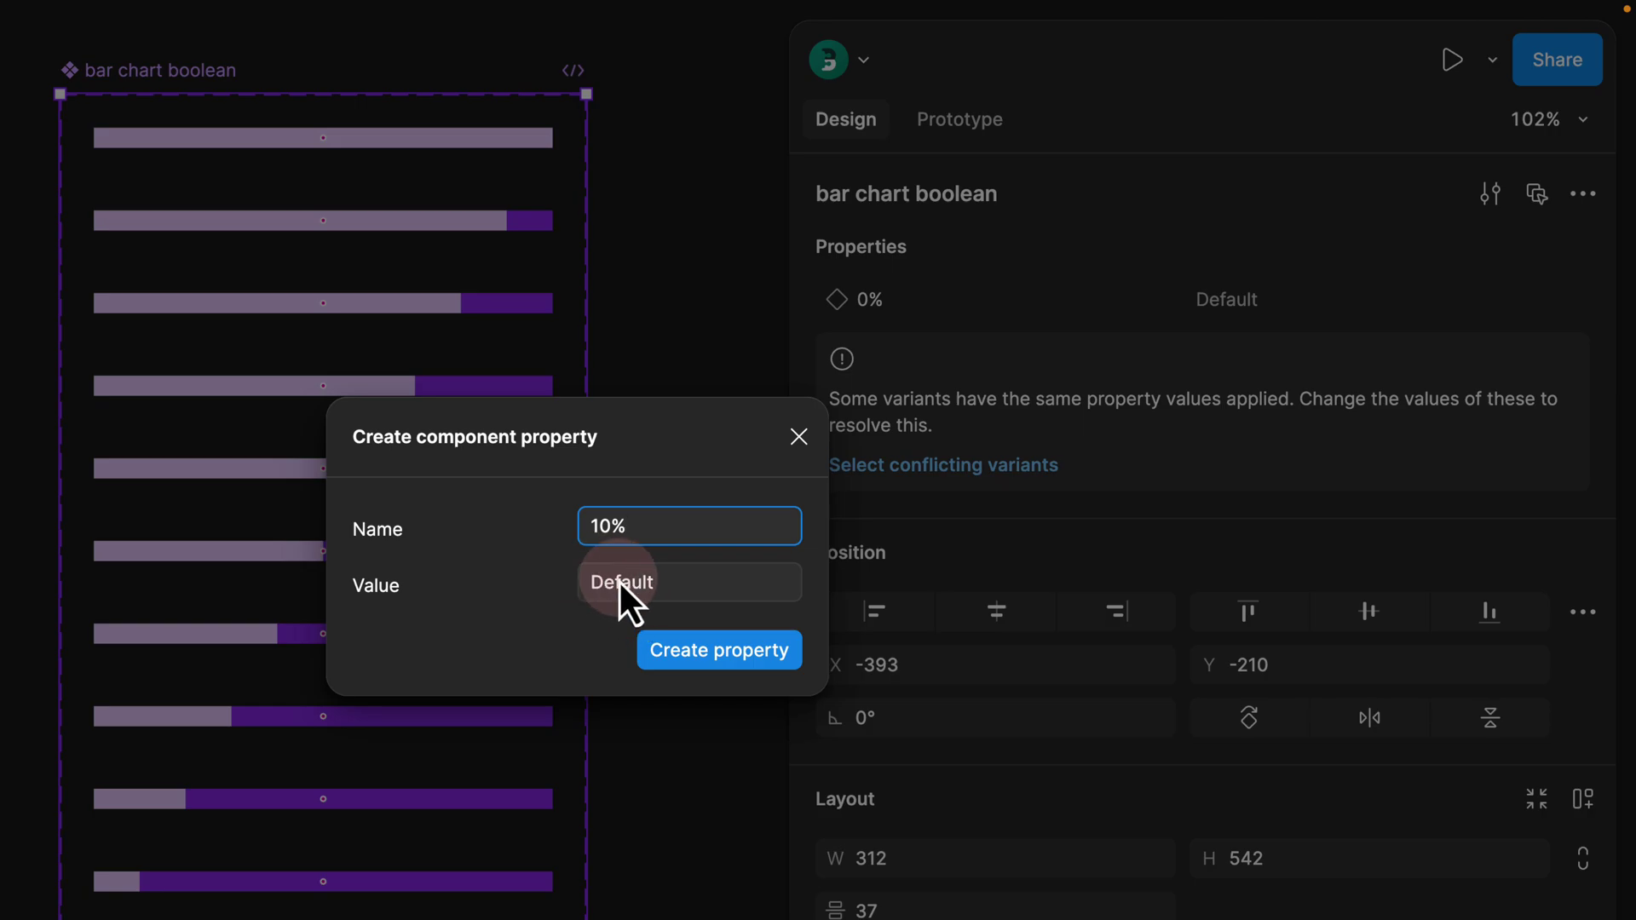
click(697, 649)
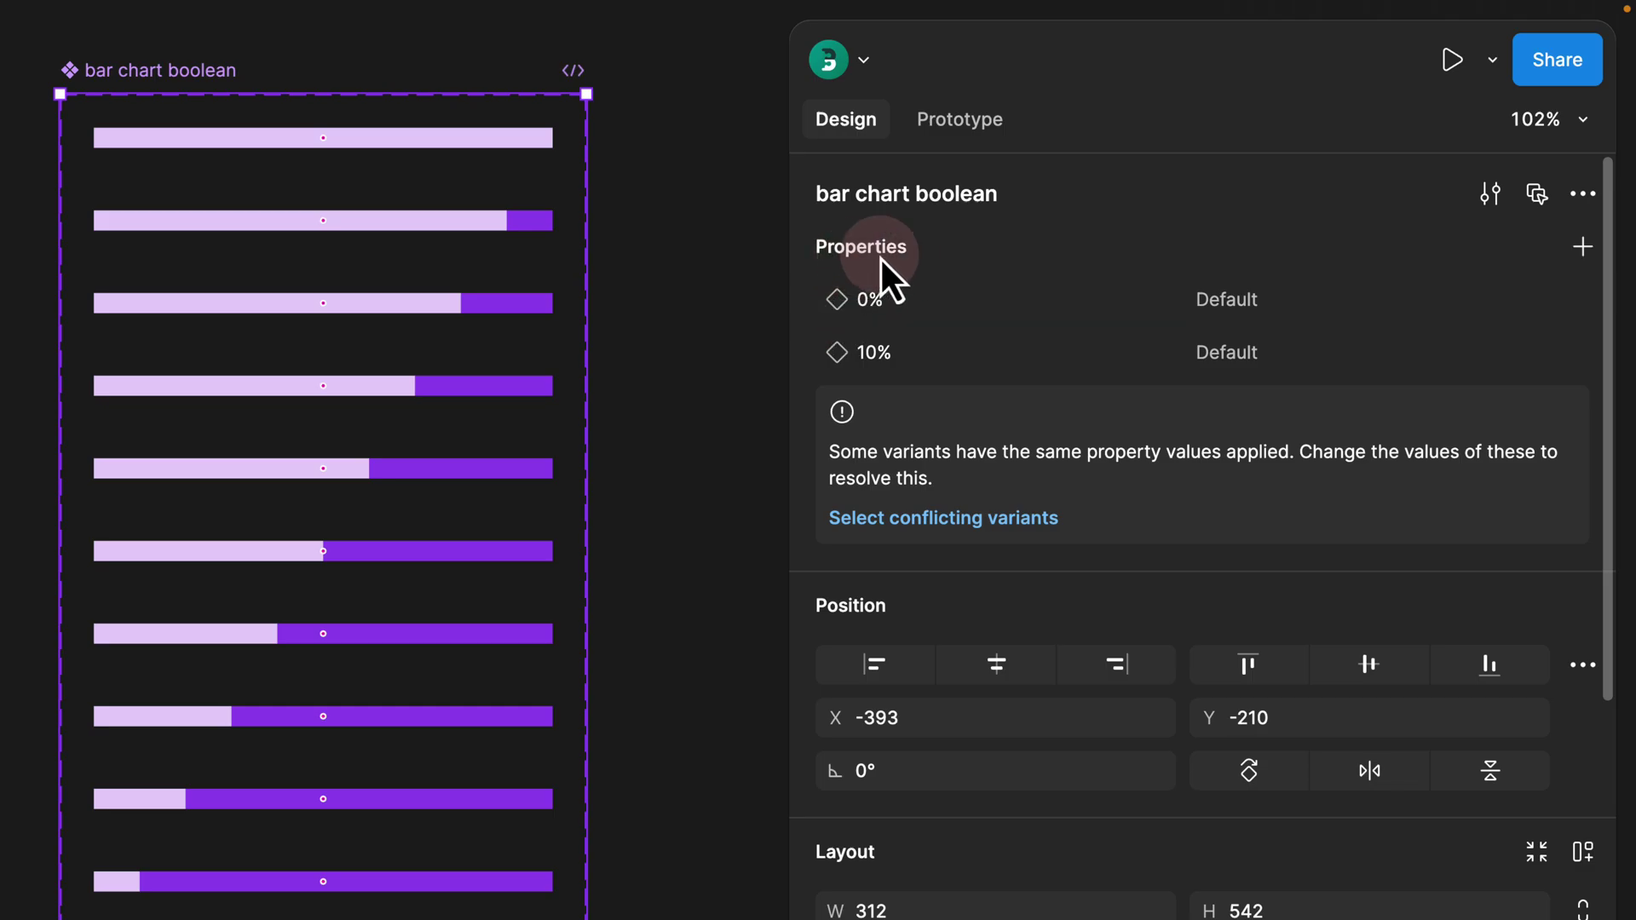
Create the 20% variant property, continuing the series up to 100%
click(1588, 255)
click(1421, 340)
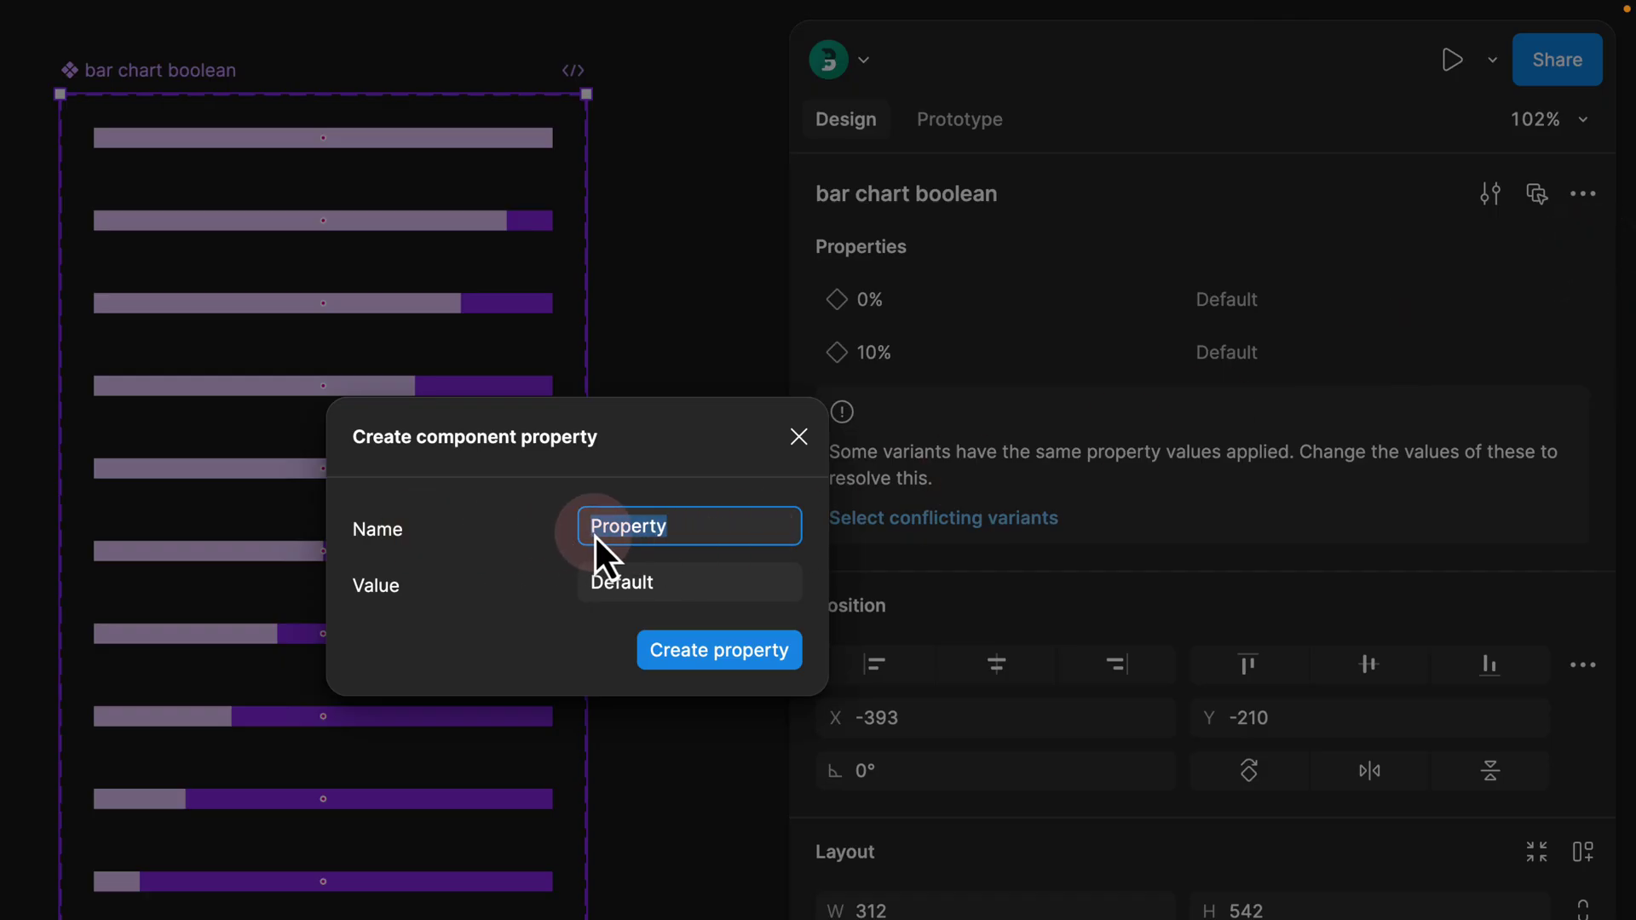
text(20)
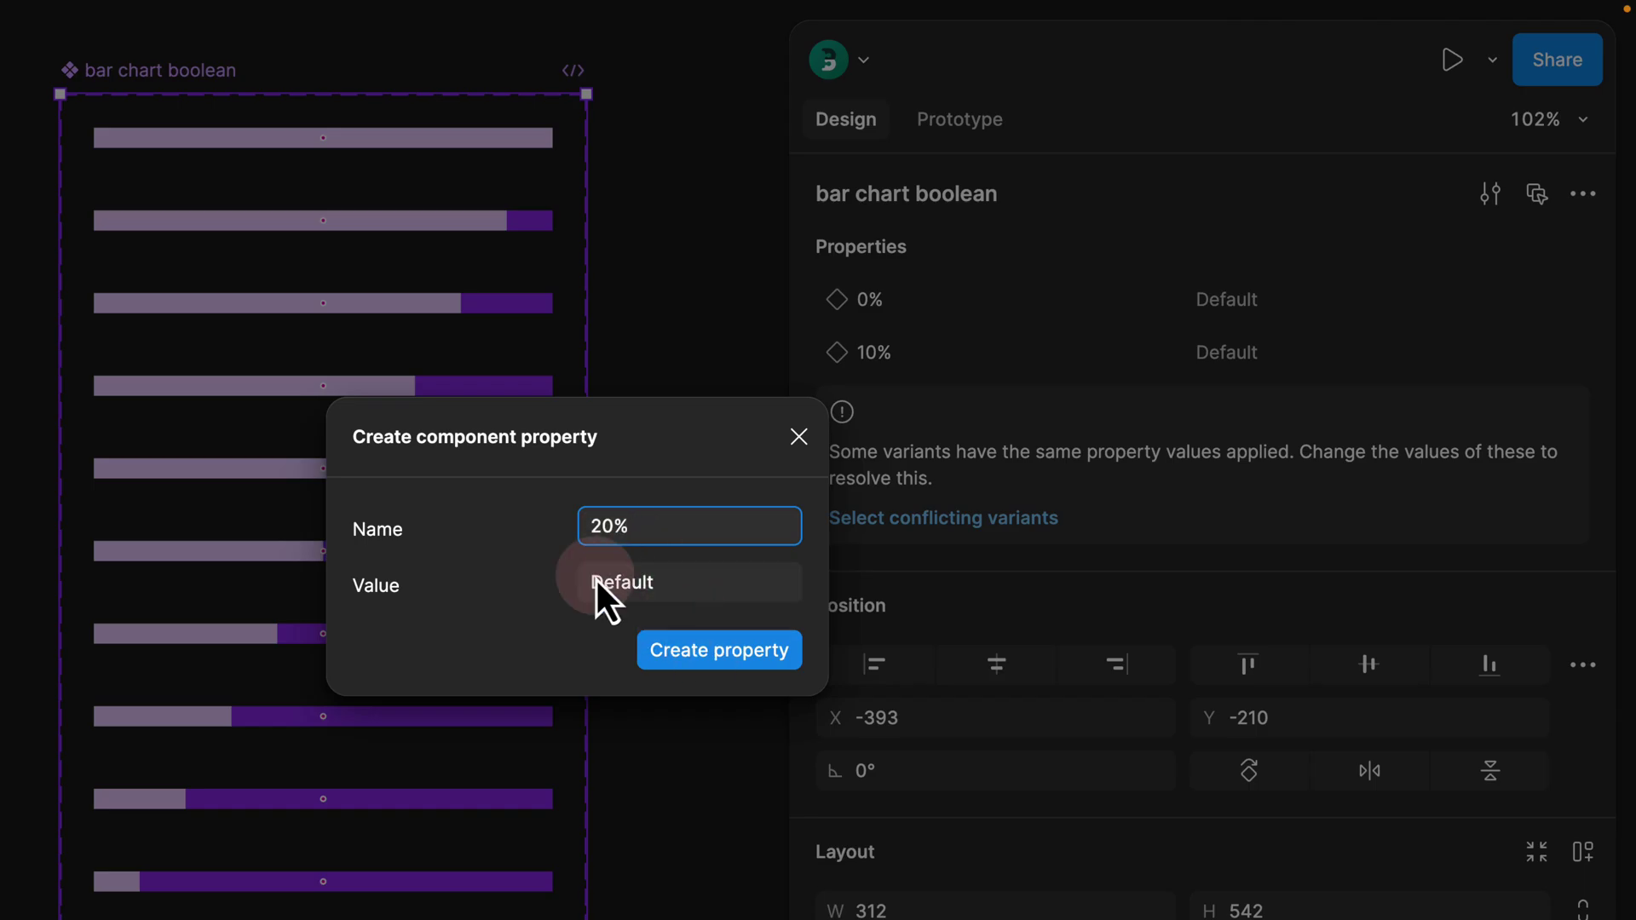
click(679, 650)
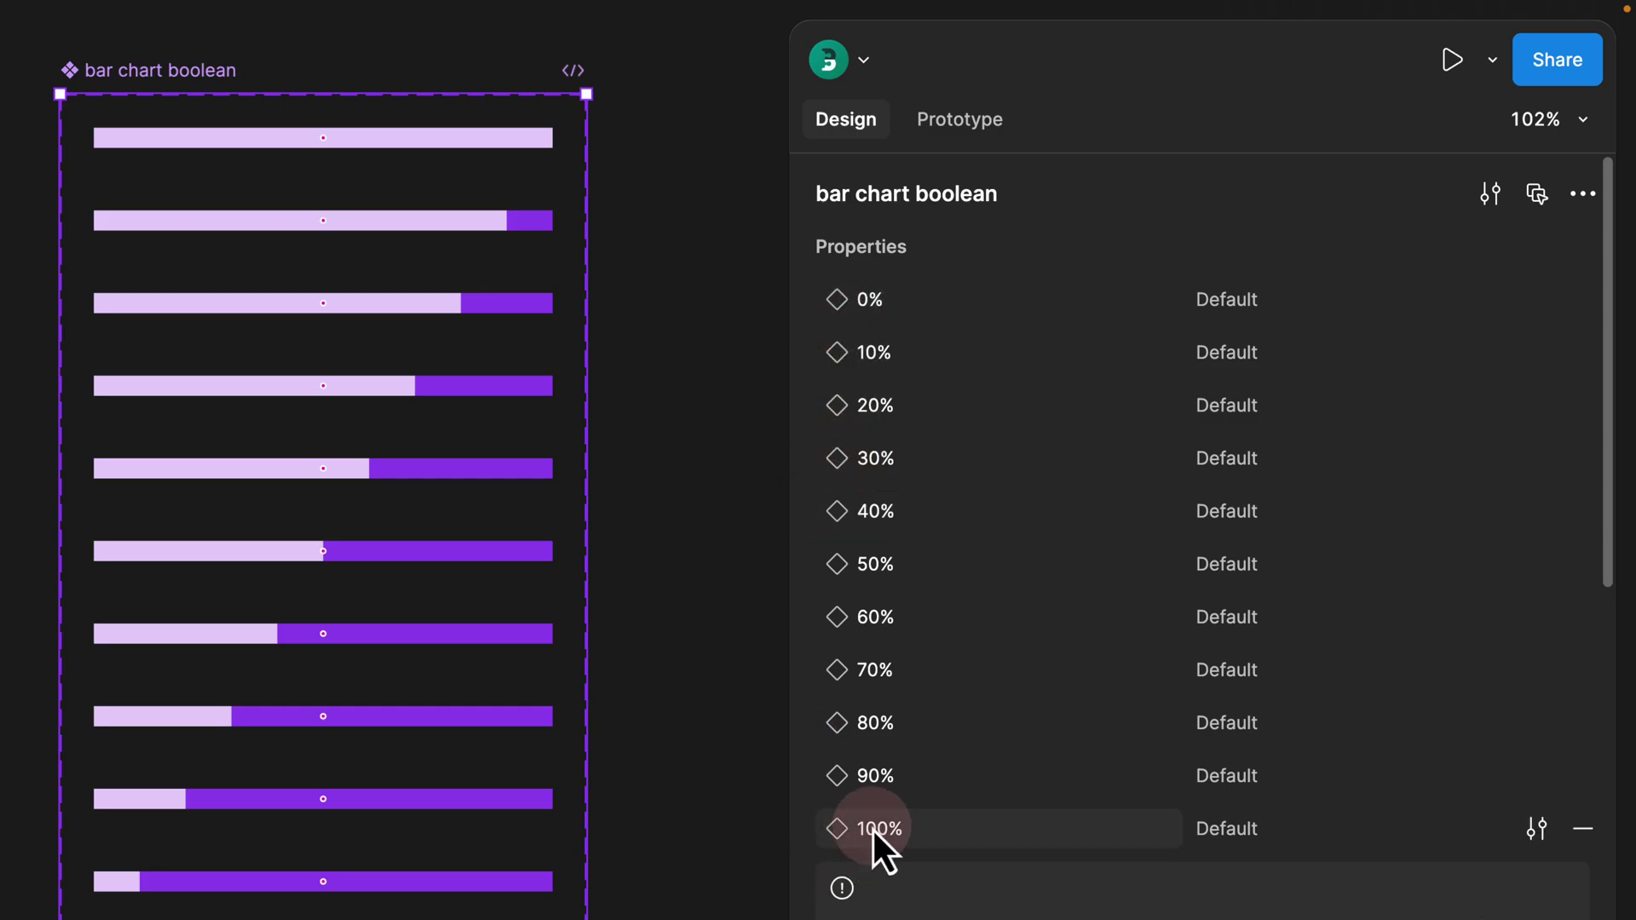
click(407, 139)
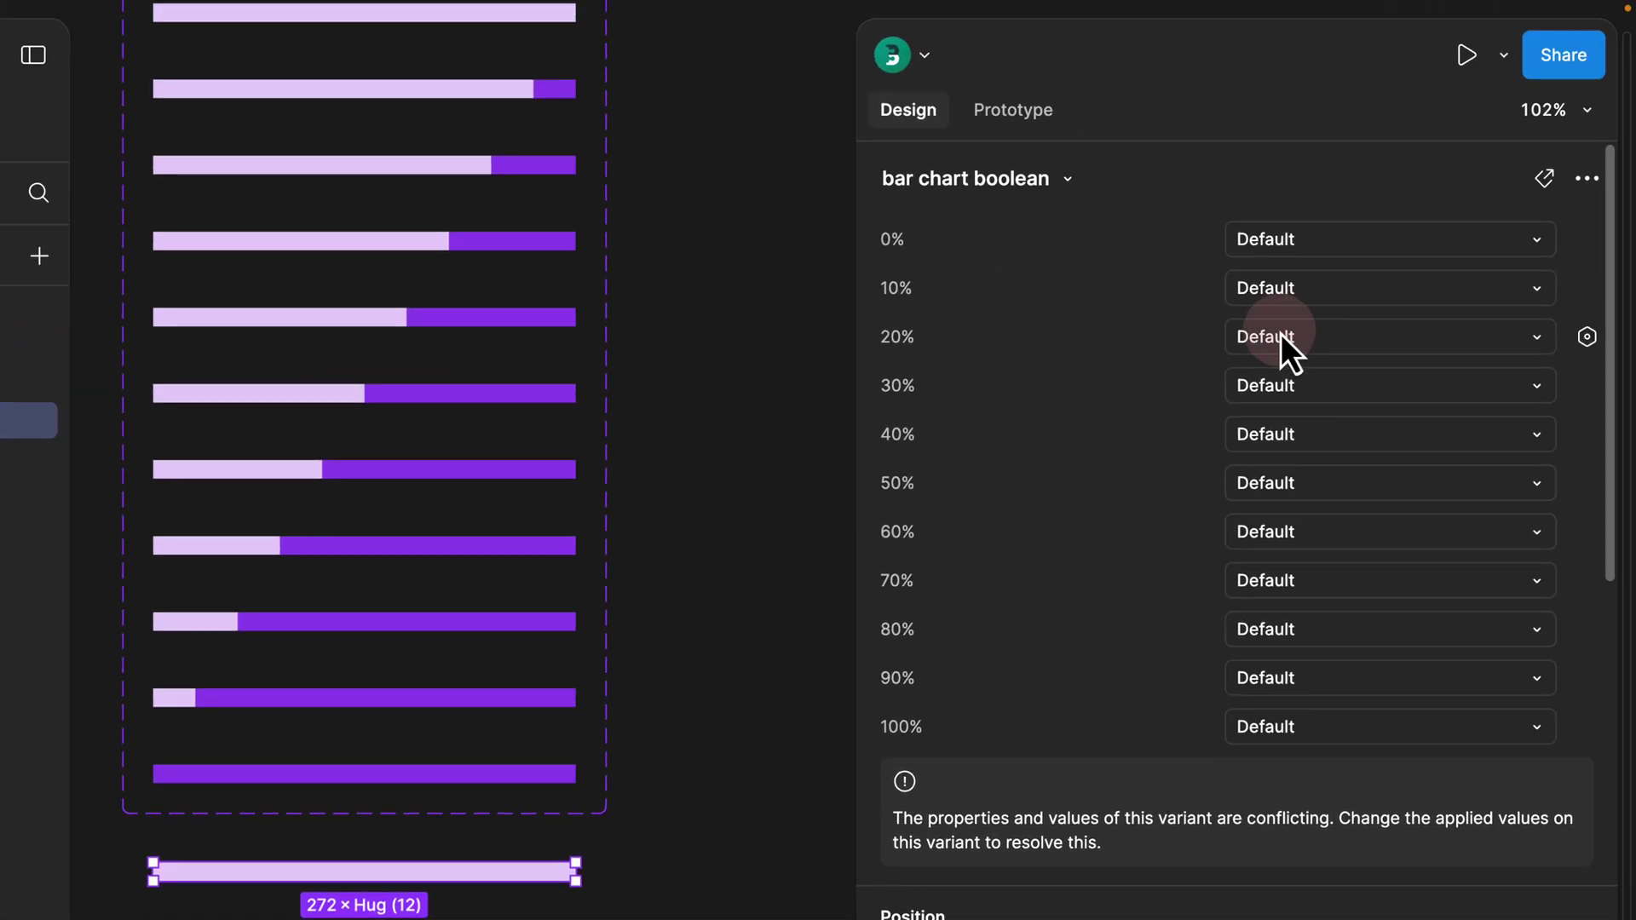
click(1276, 334)
click(1153, 359)
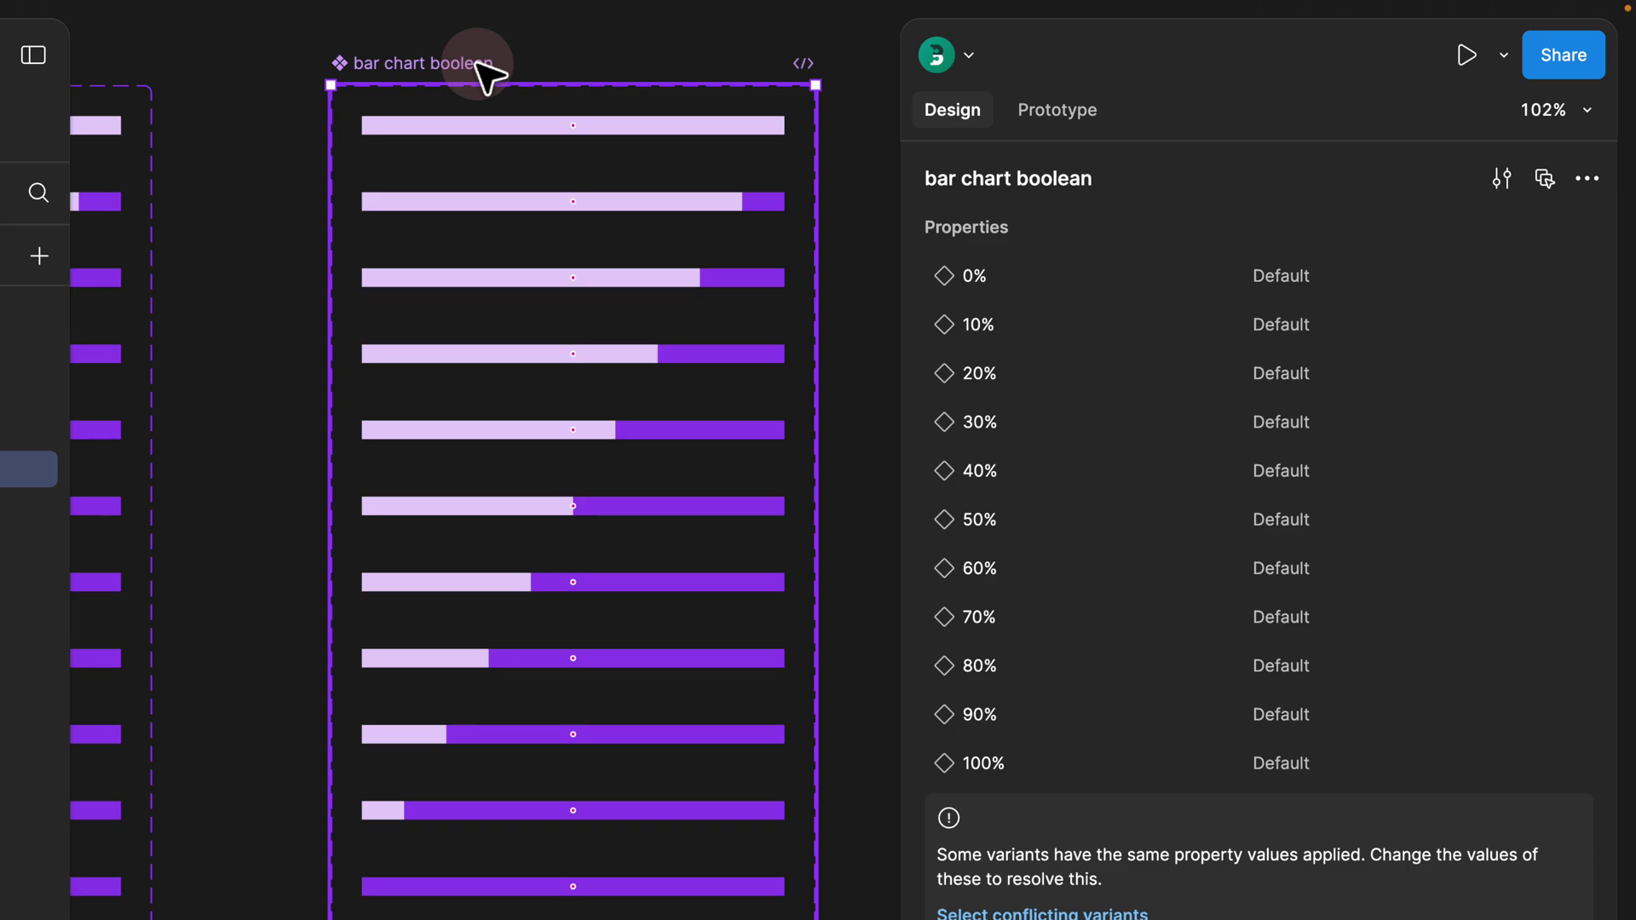
mouse_move(493, 175)
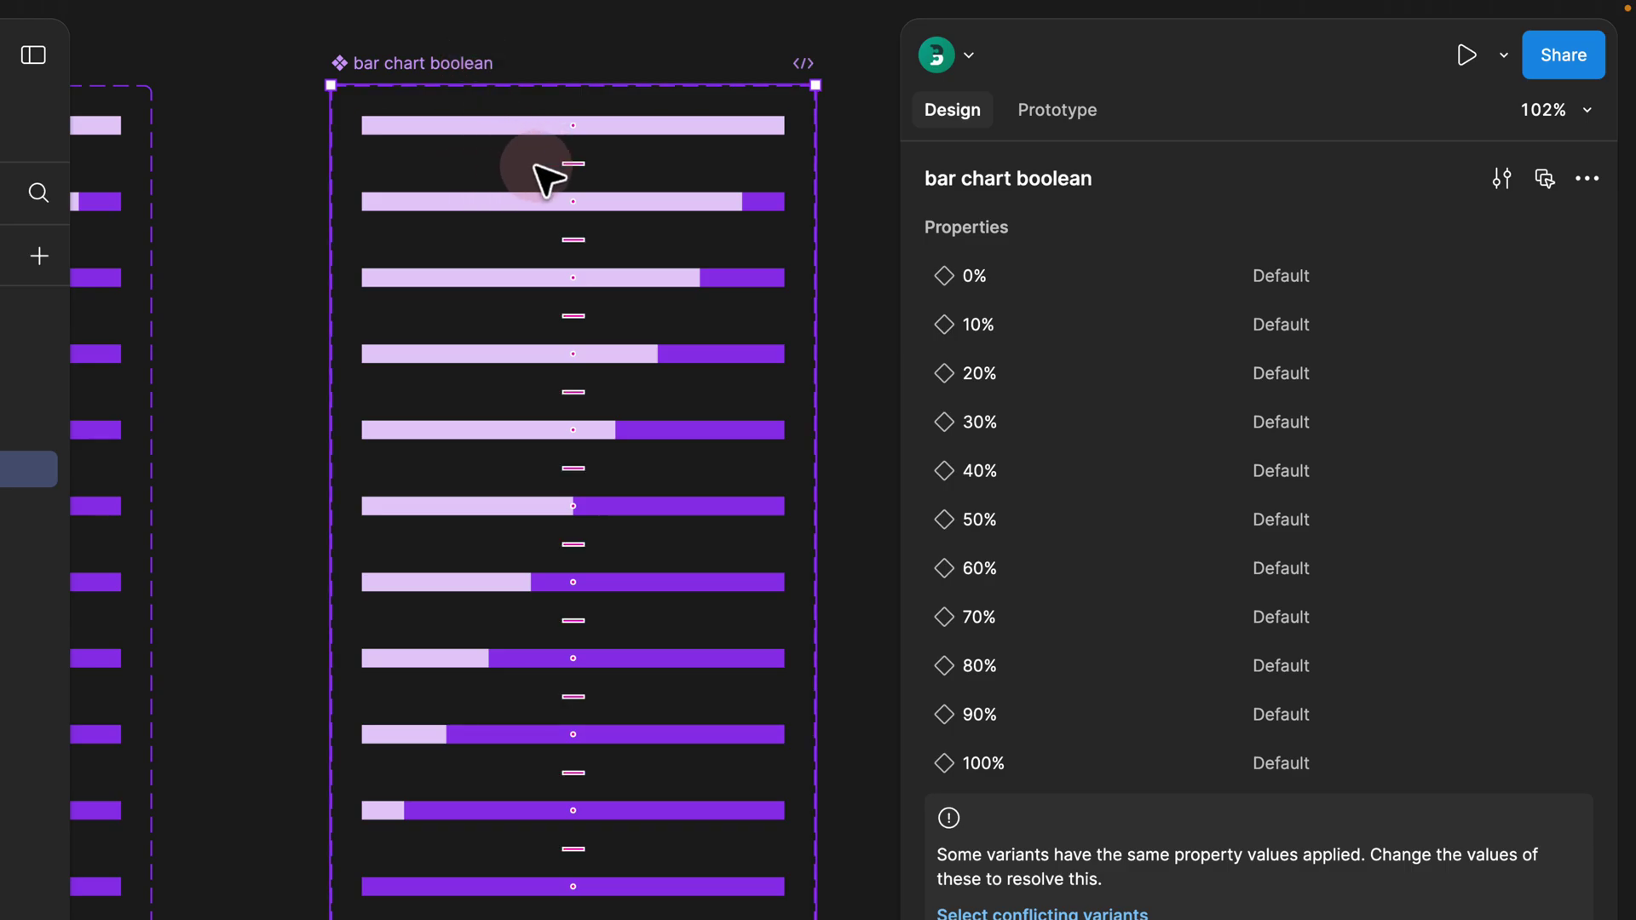
Set the top bar variant's 0% value to True and confirm the instance's 0% shows True
click(643, 126)
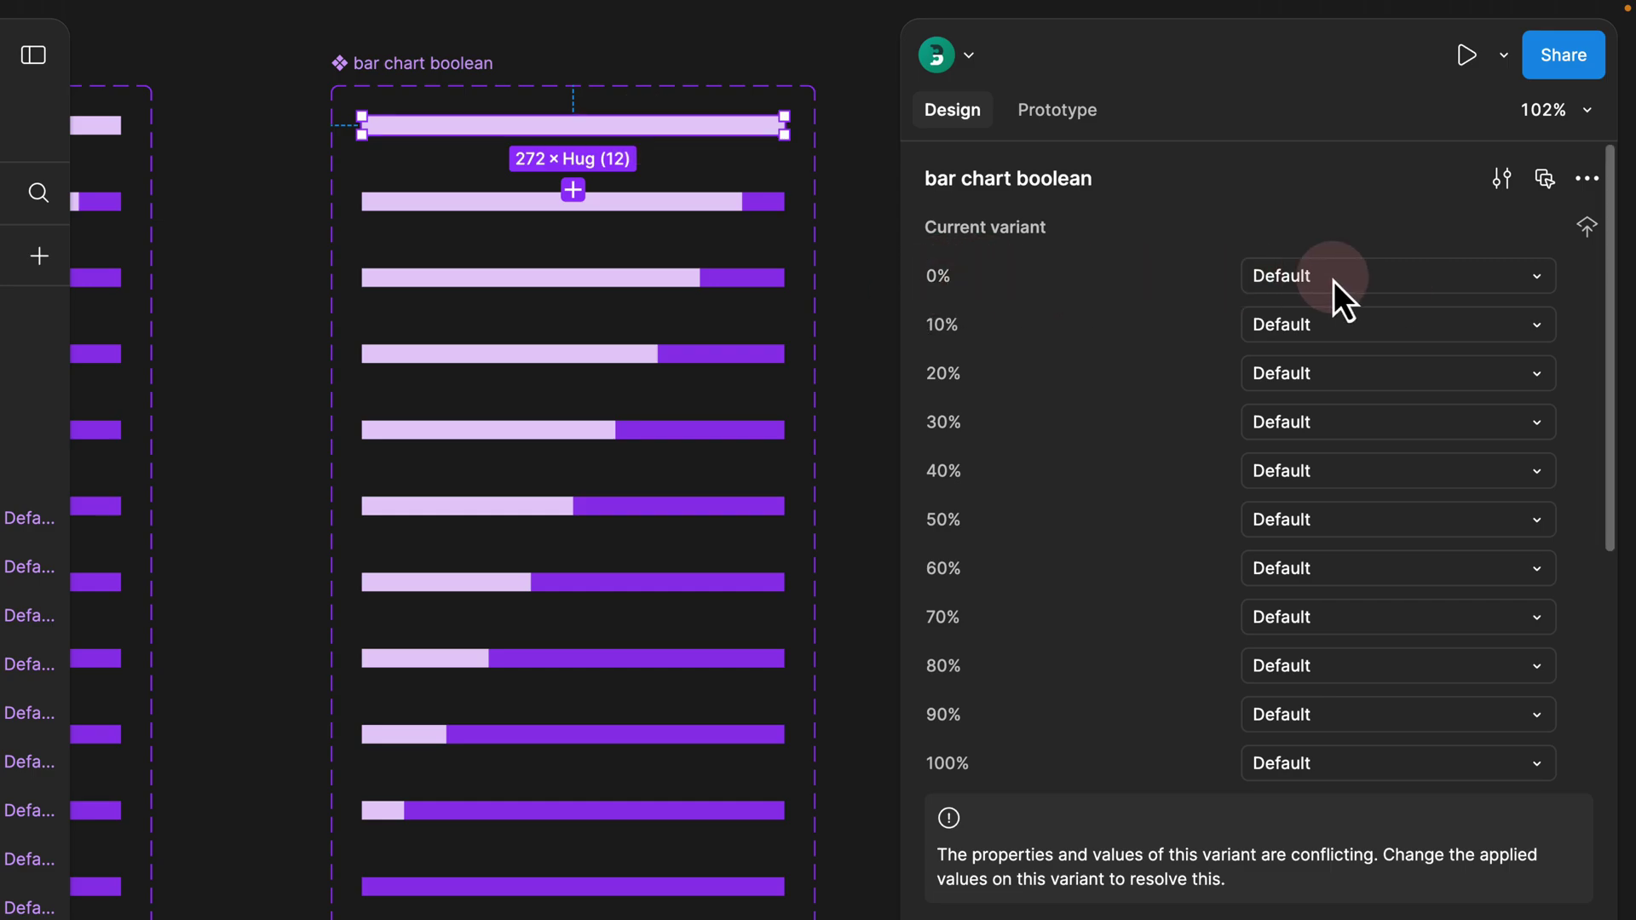
click(1297, 280)
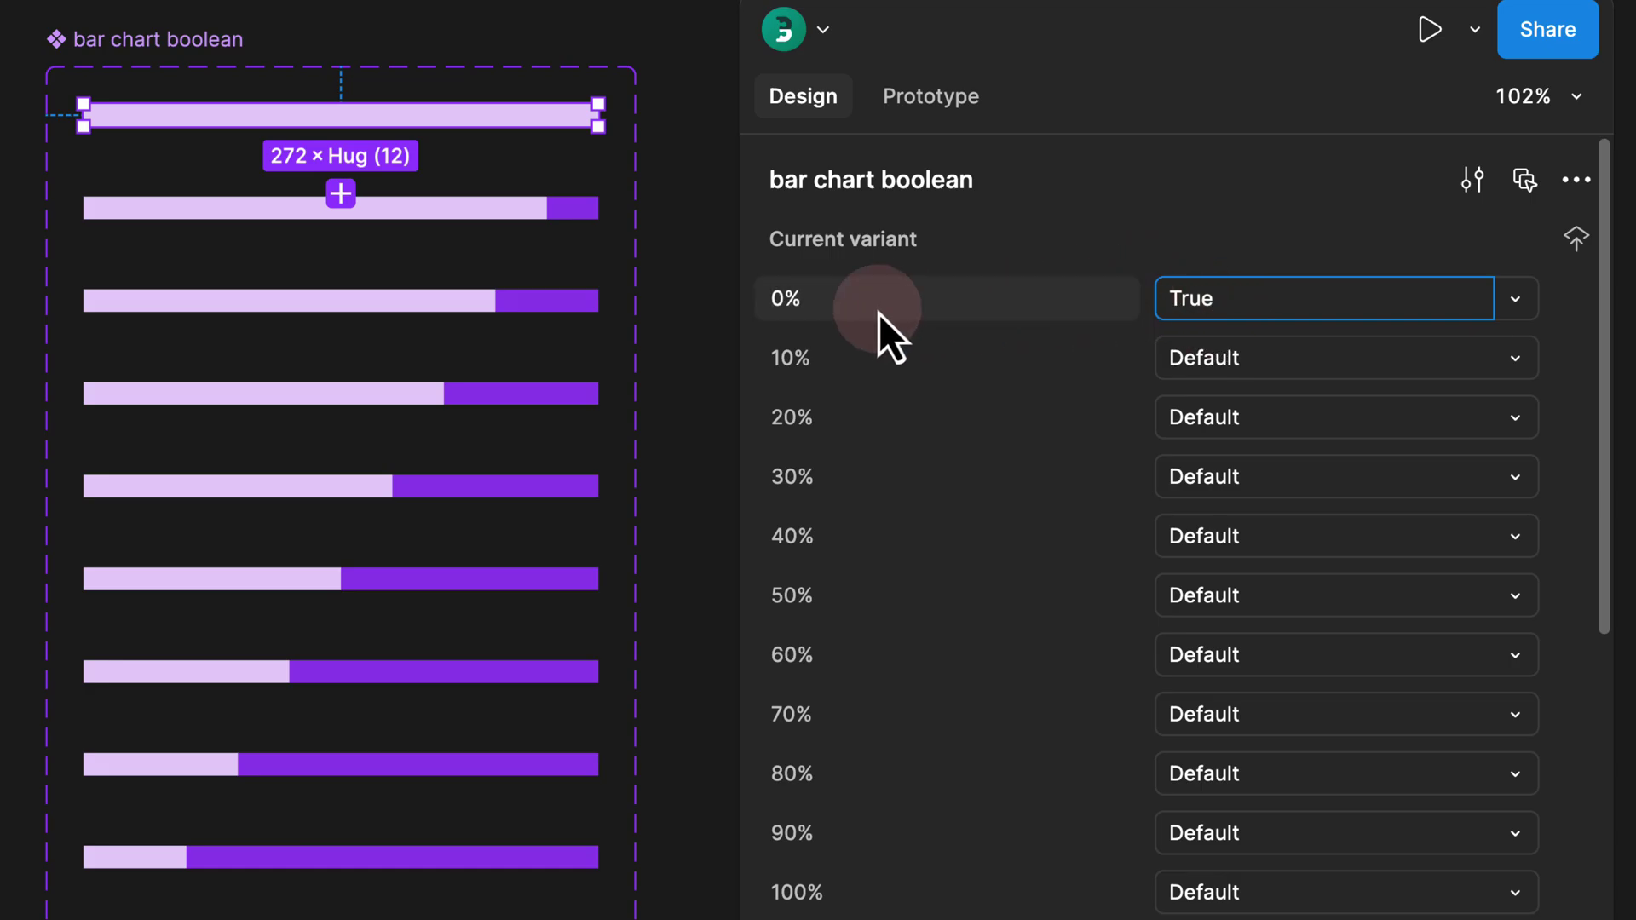
click(713, 248)
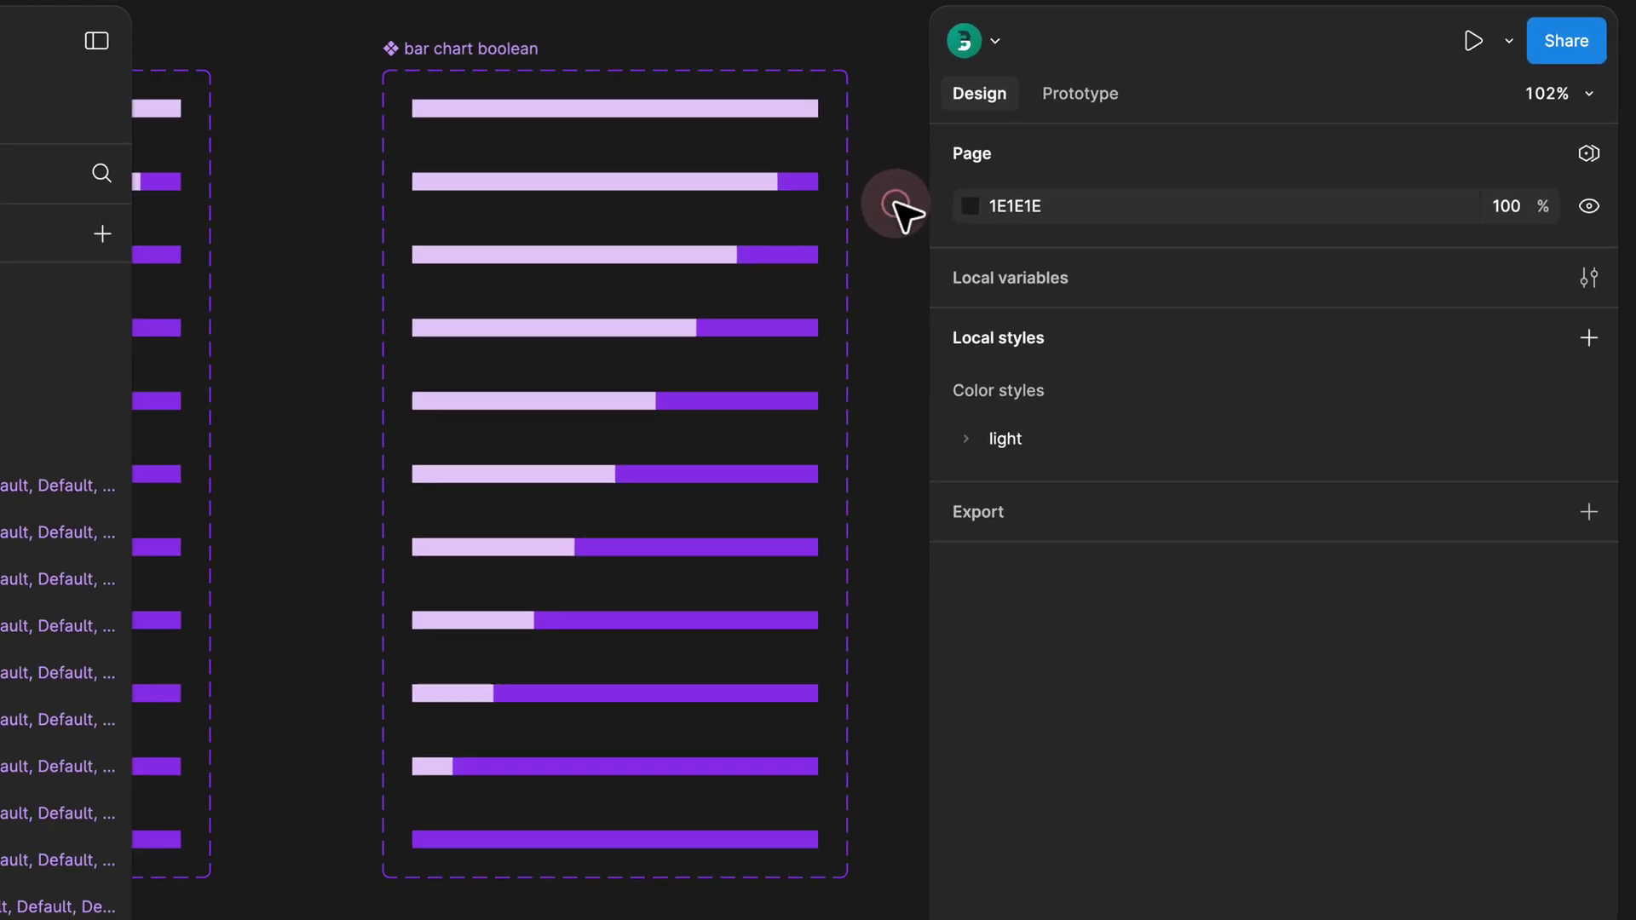
click(290, 392)
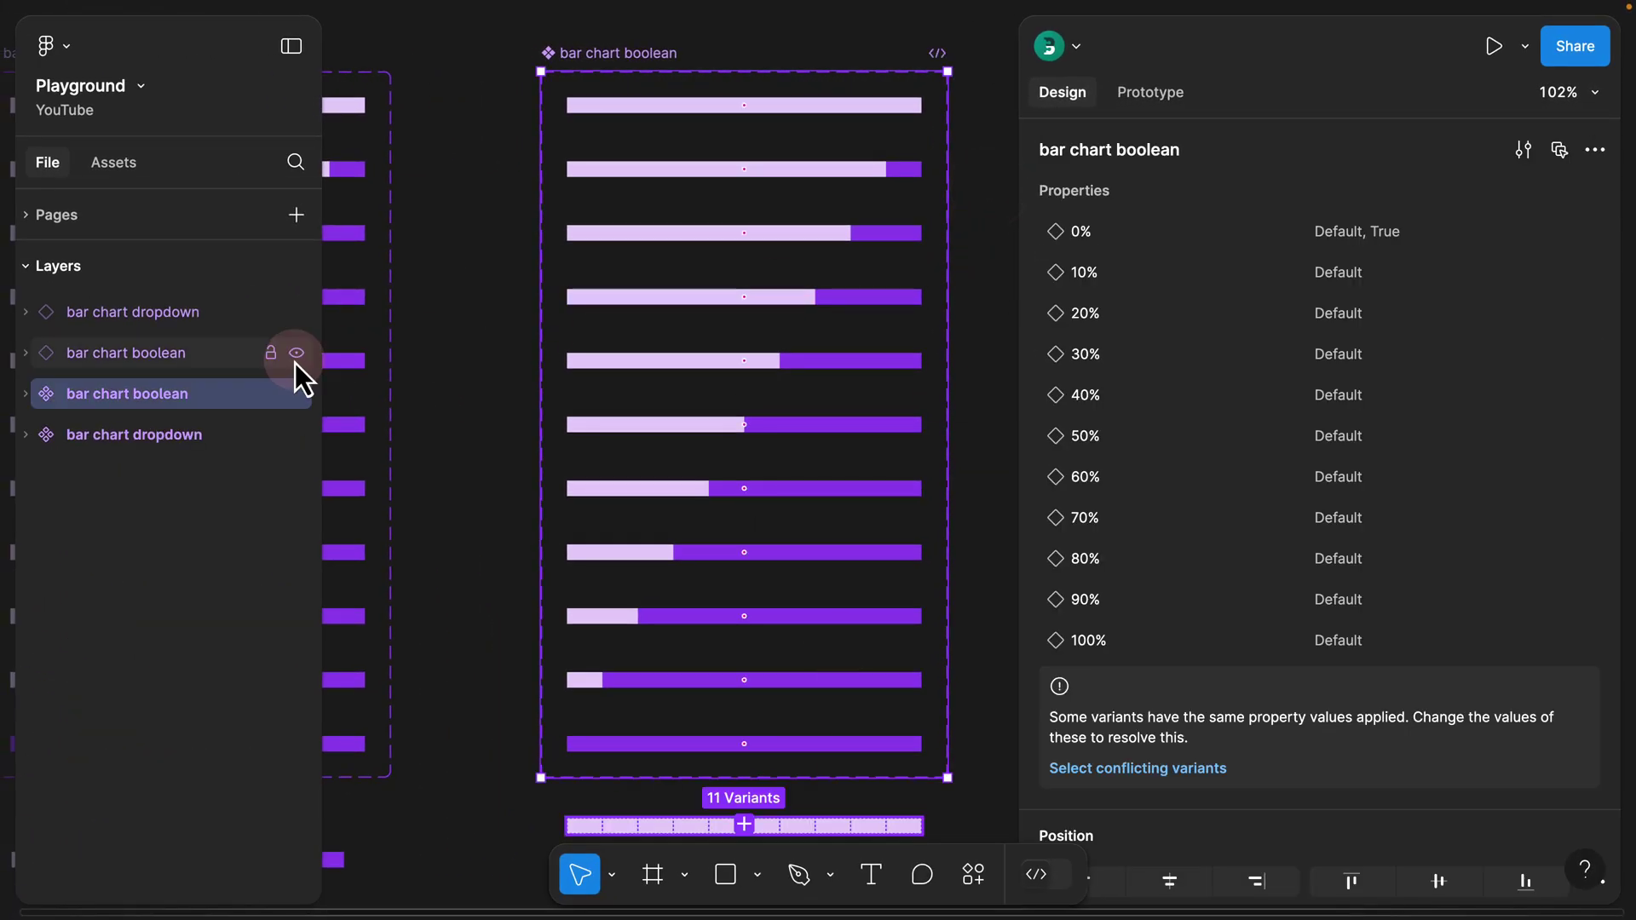
click(120, 358)
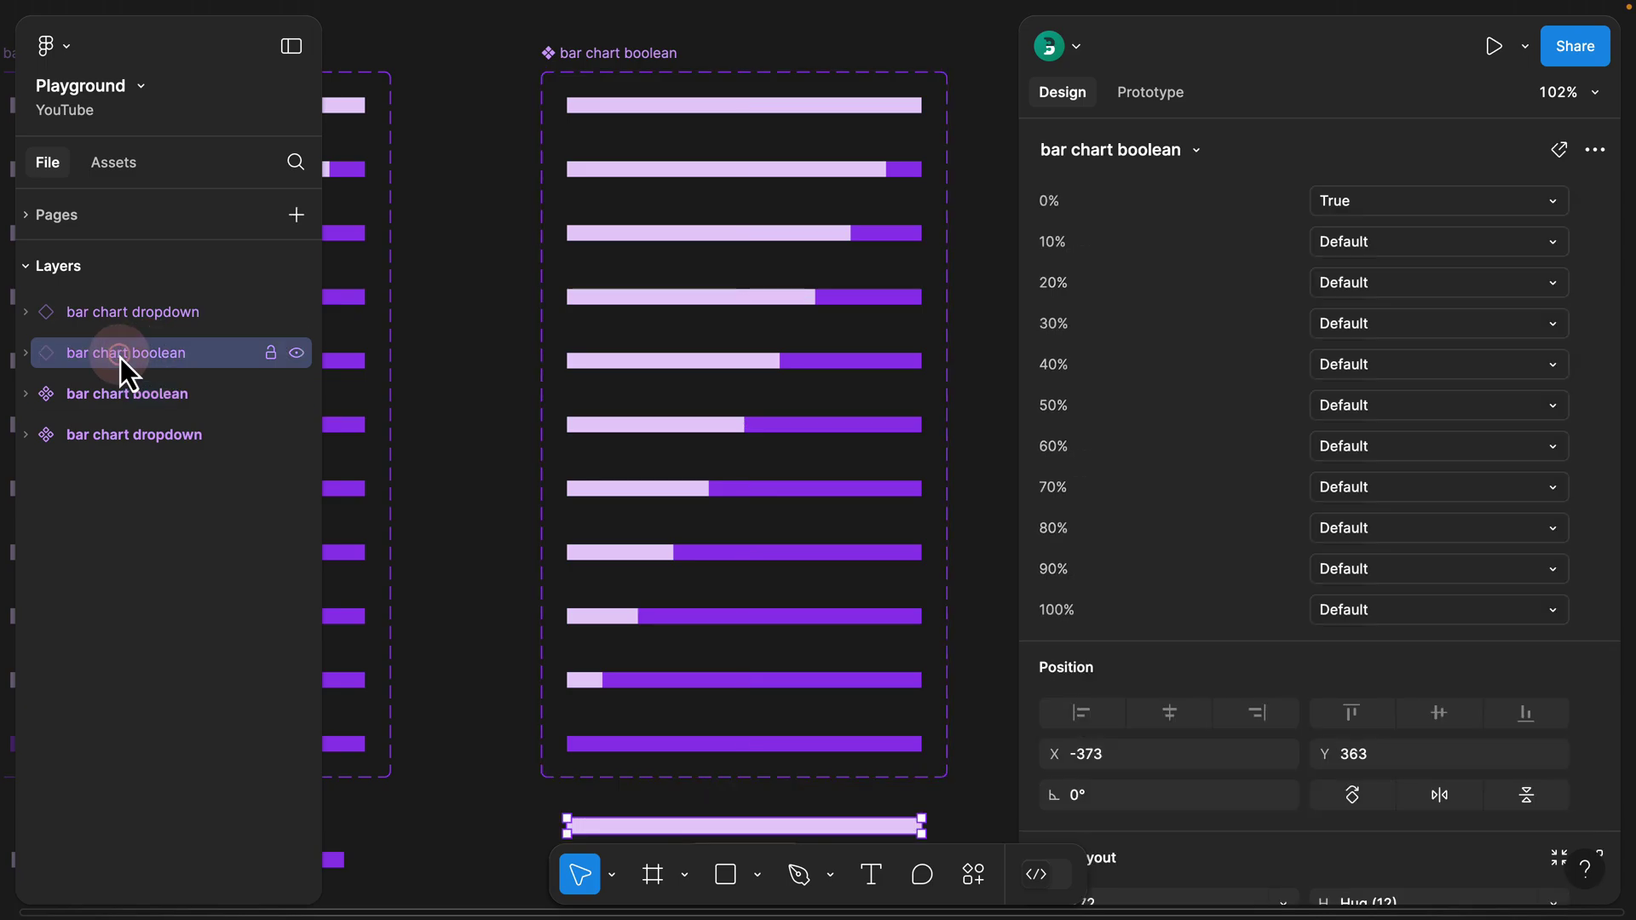
click(1312, 208)
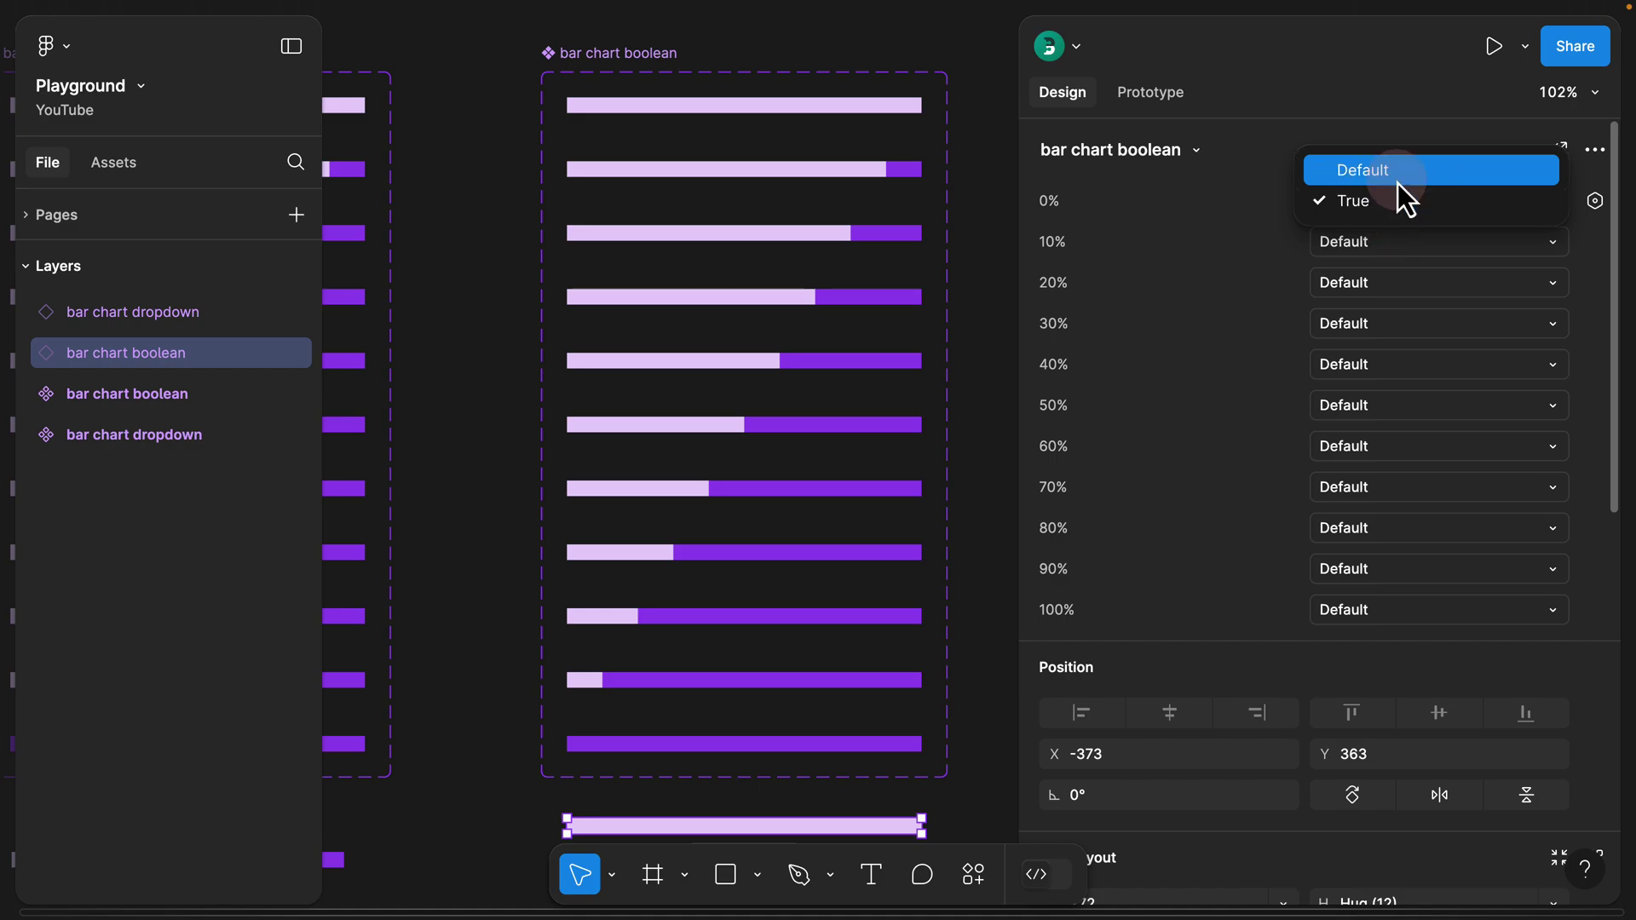
click(1353, 203)
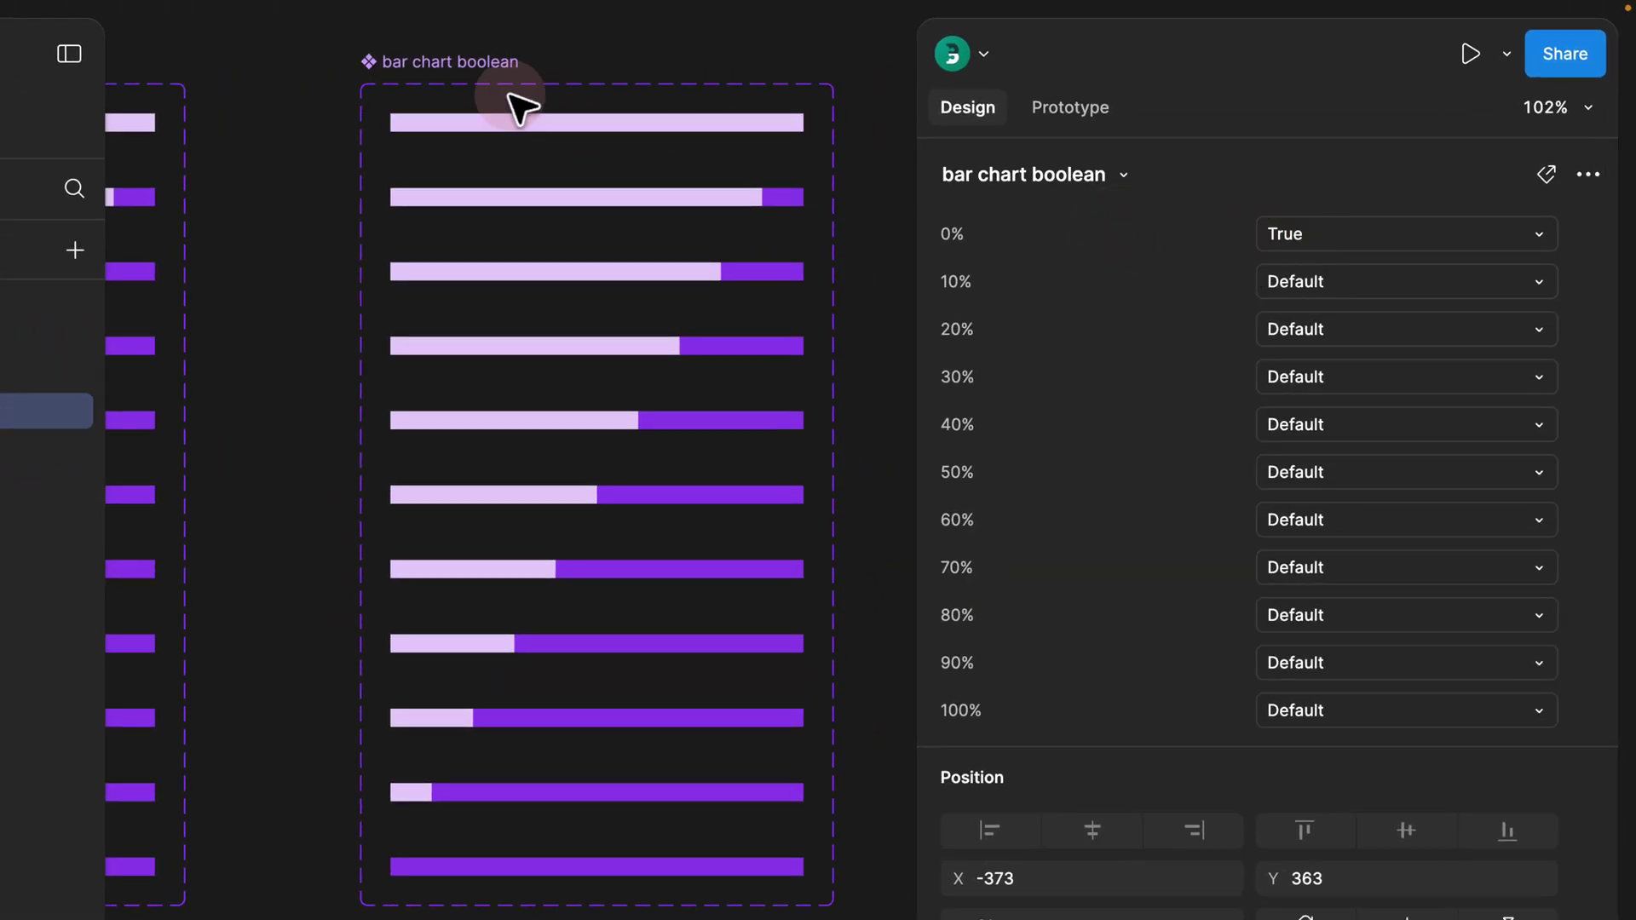
Commit False for the top bar variant's 10% value
click(453, 68)
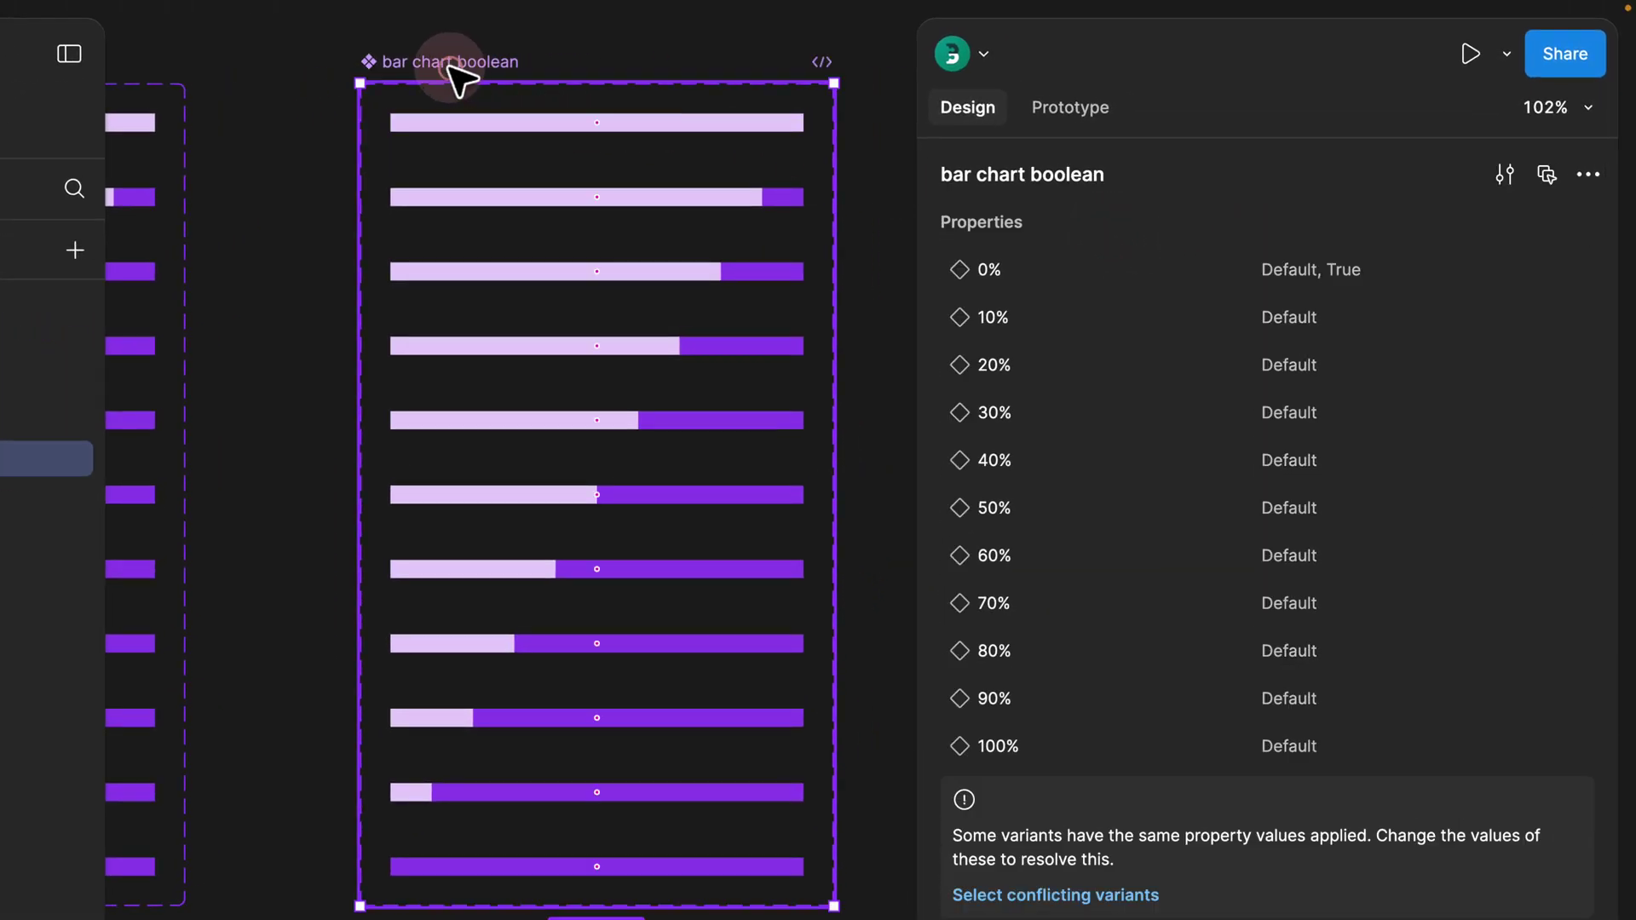
click(484, 121)
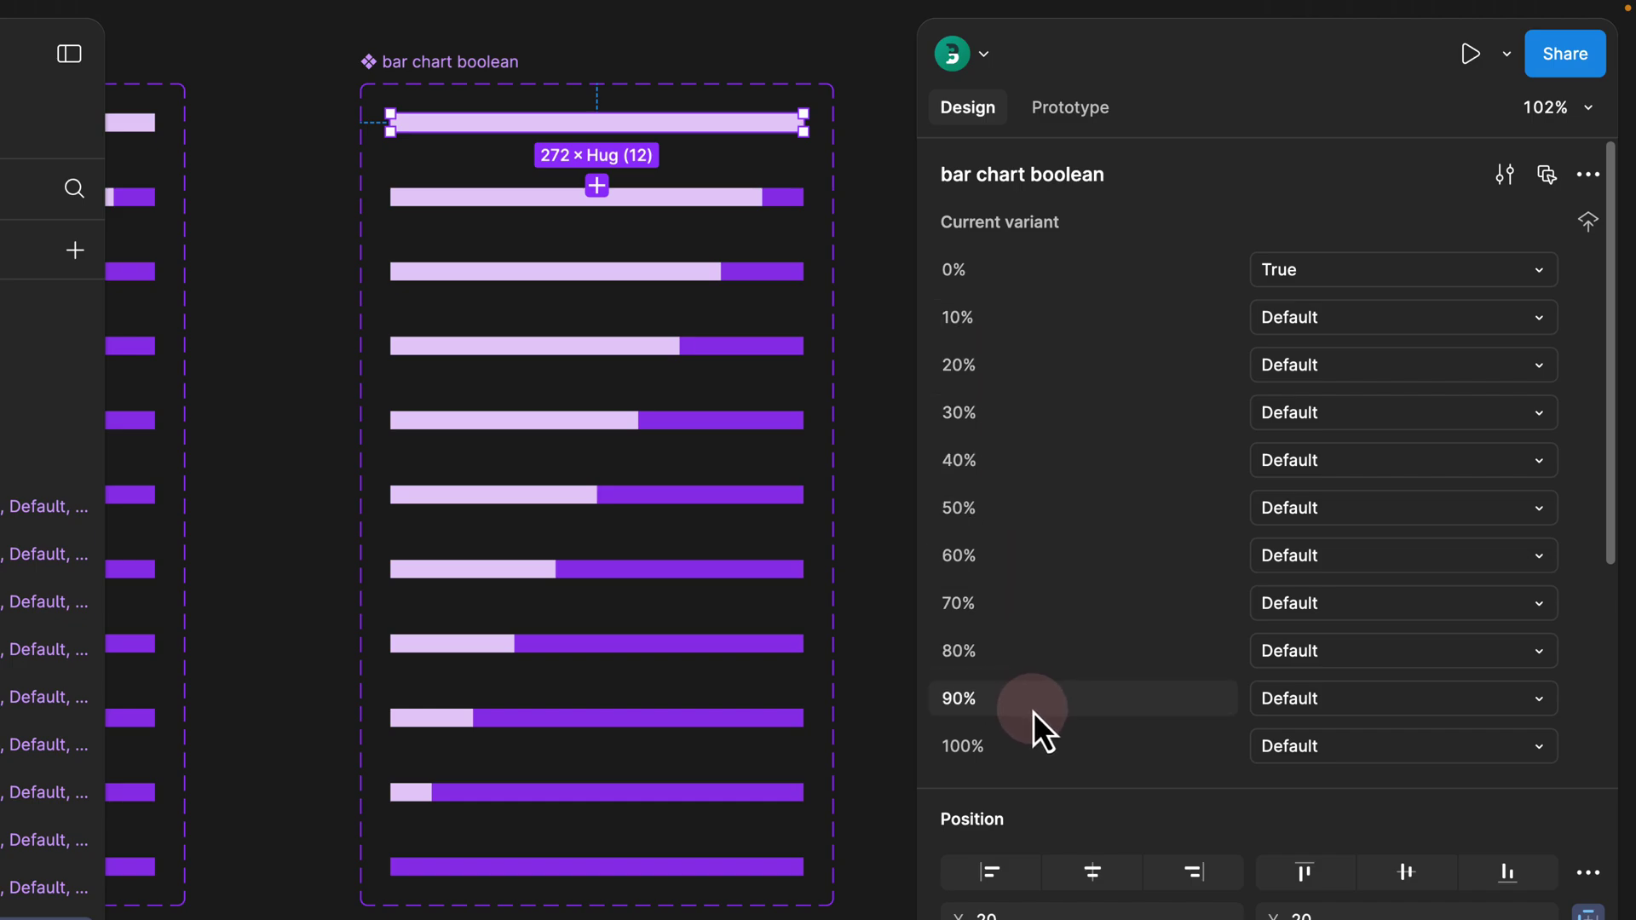
click(1307, 322)
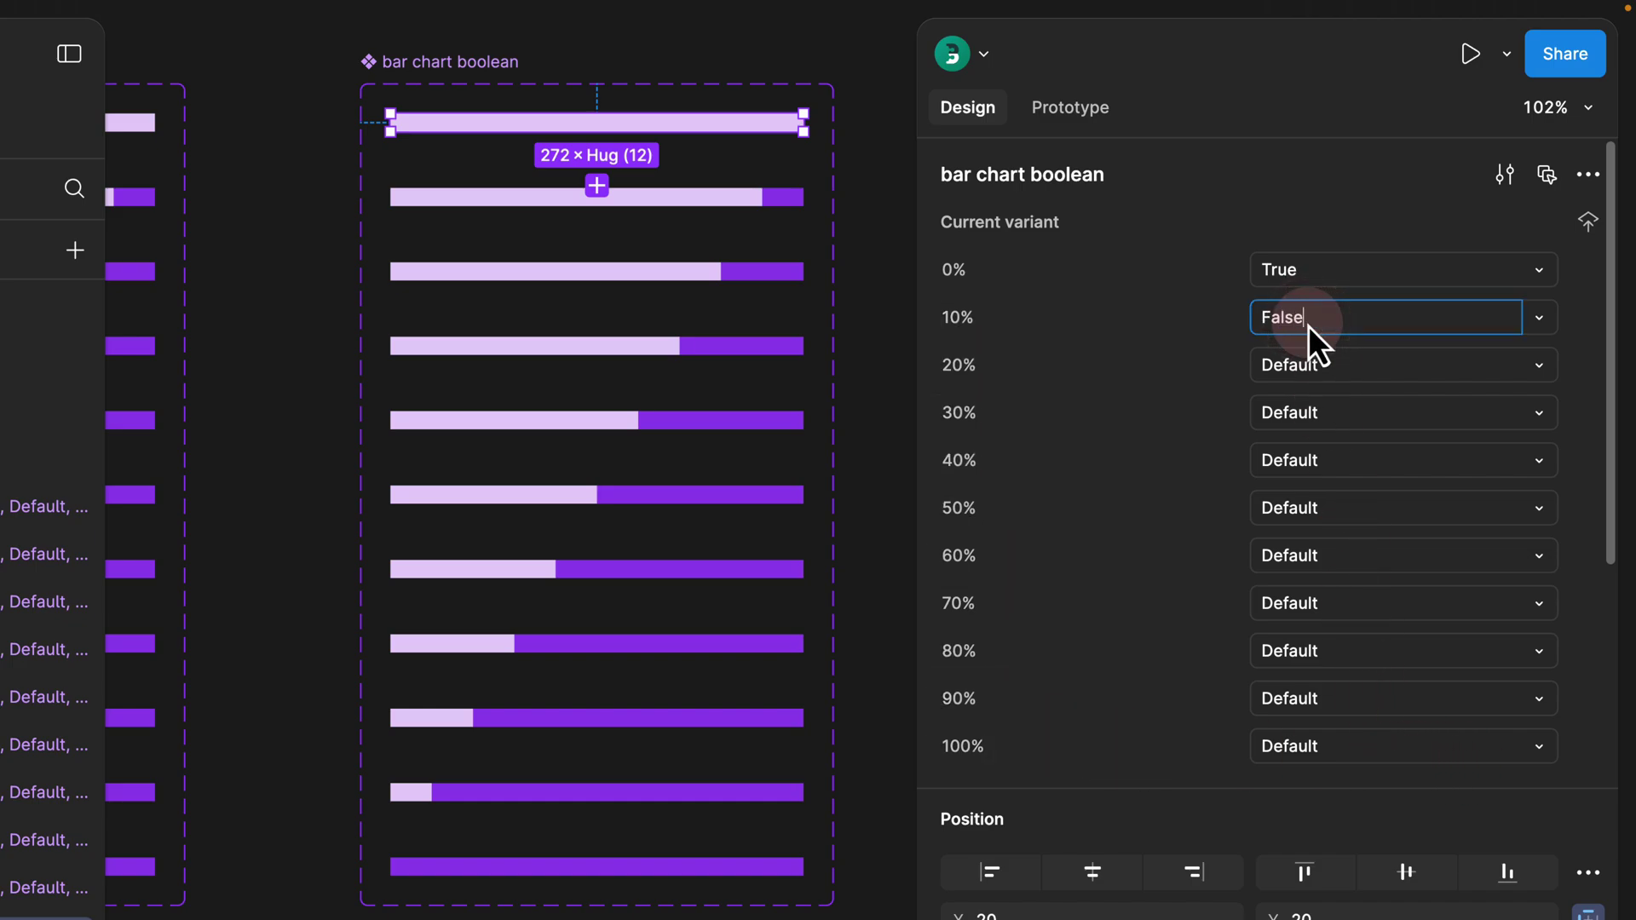
key(Return)
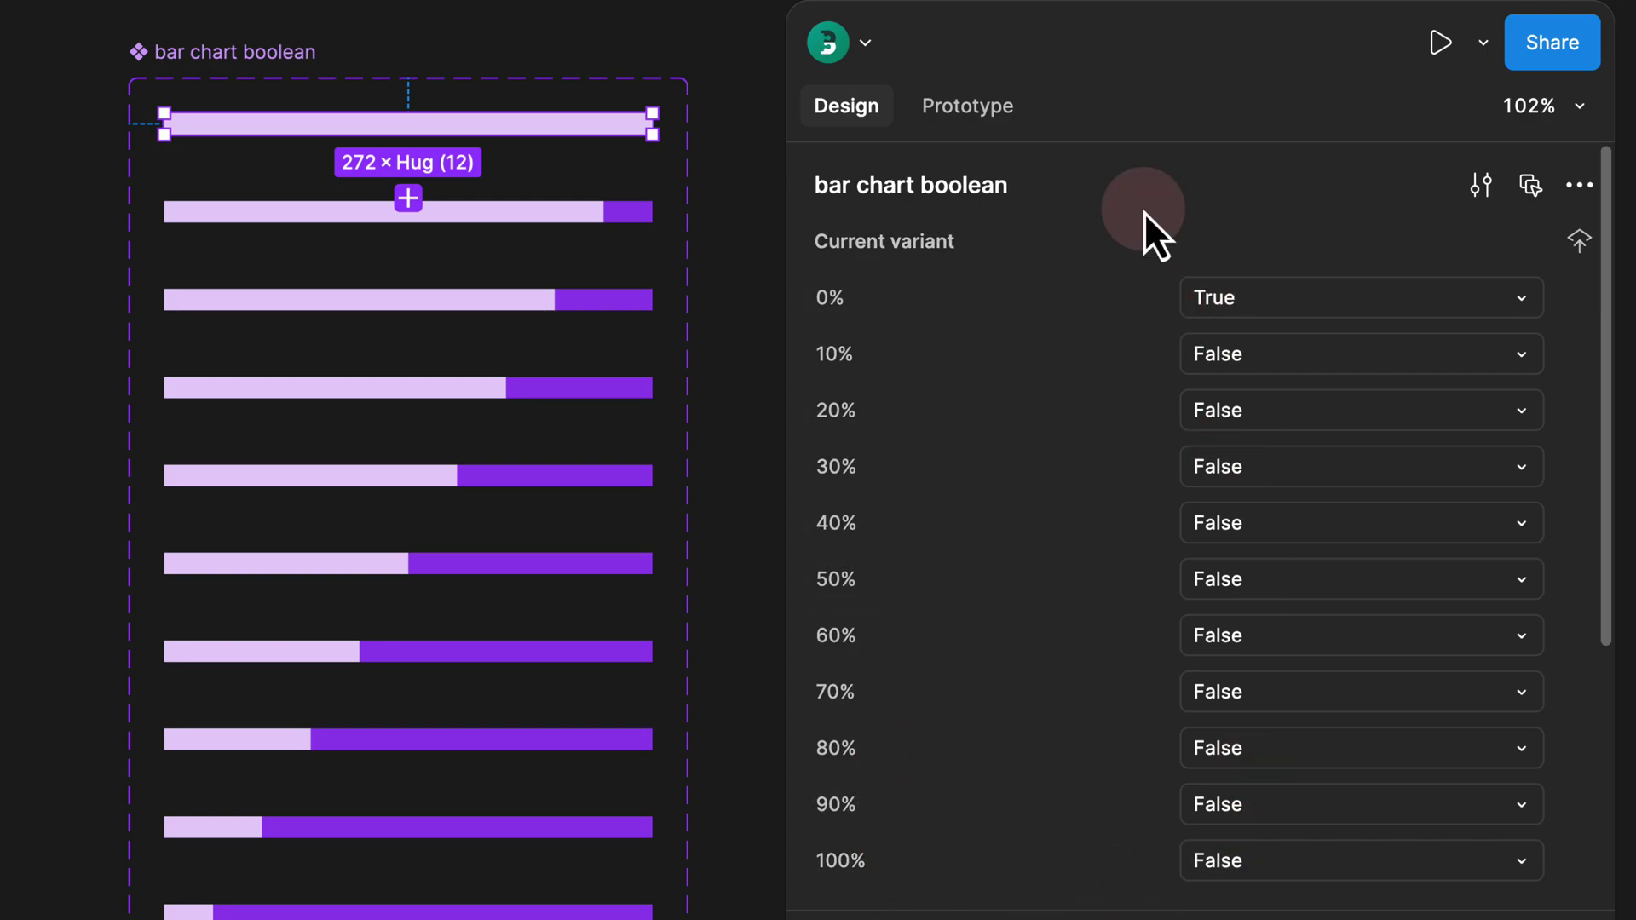
Set the second bar variant's 10% to True and its 0% to False
click(626, 213)
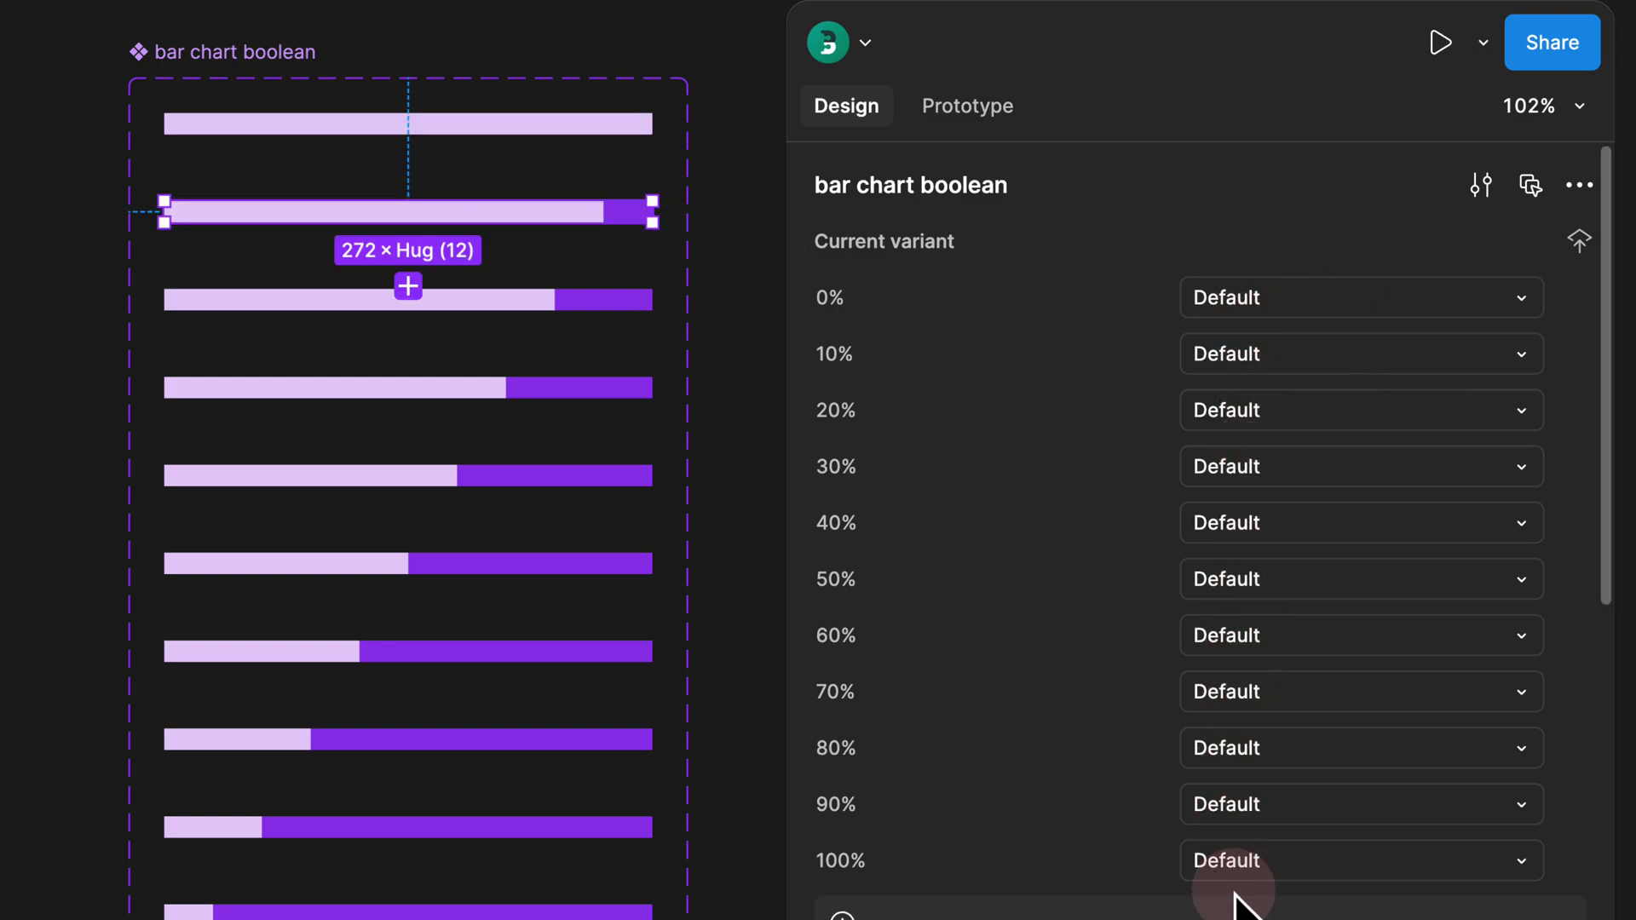
click(1220, 354)
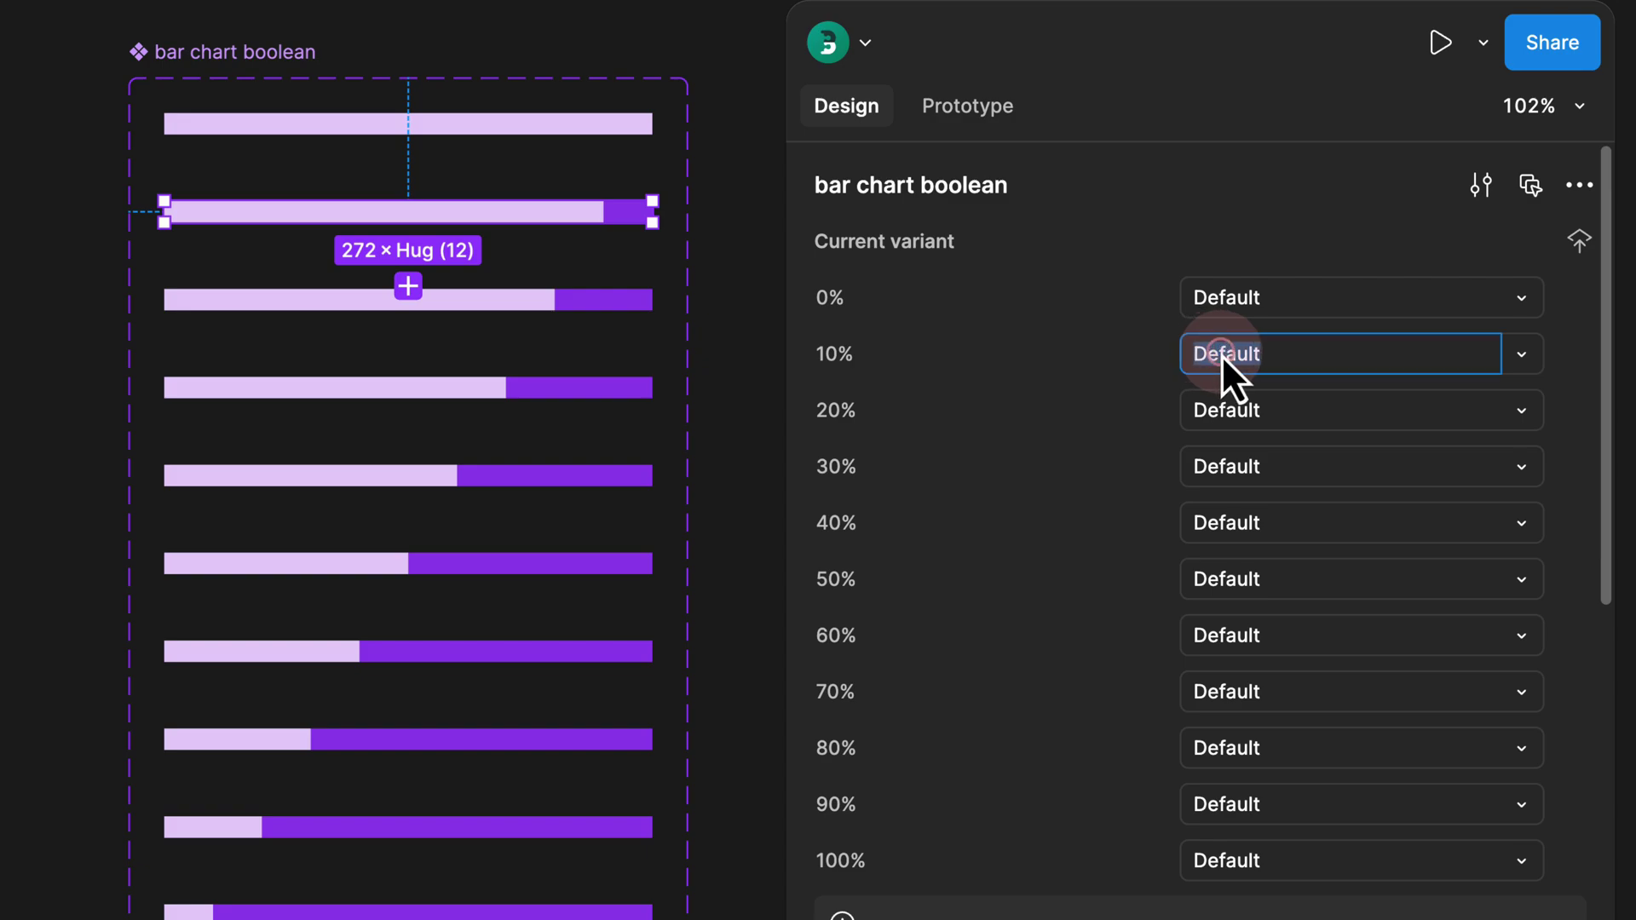
text(True)
key(Return)
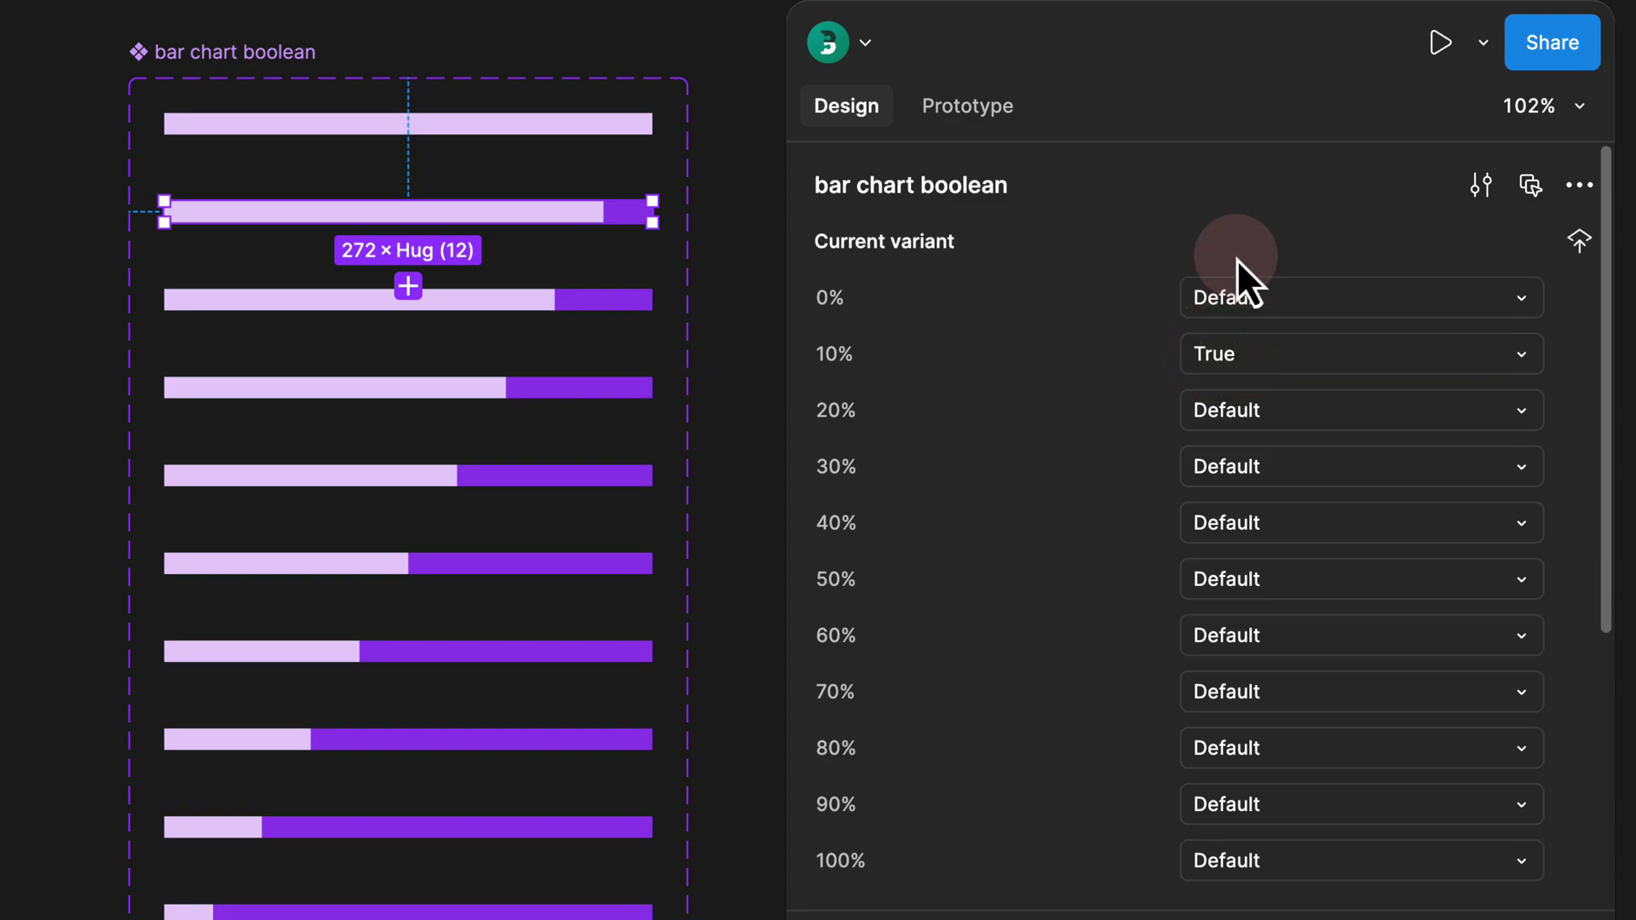
click(1225, 294)
text(False)
key(Return)
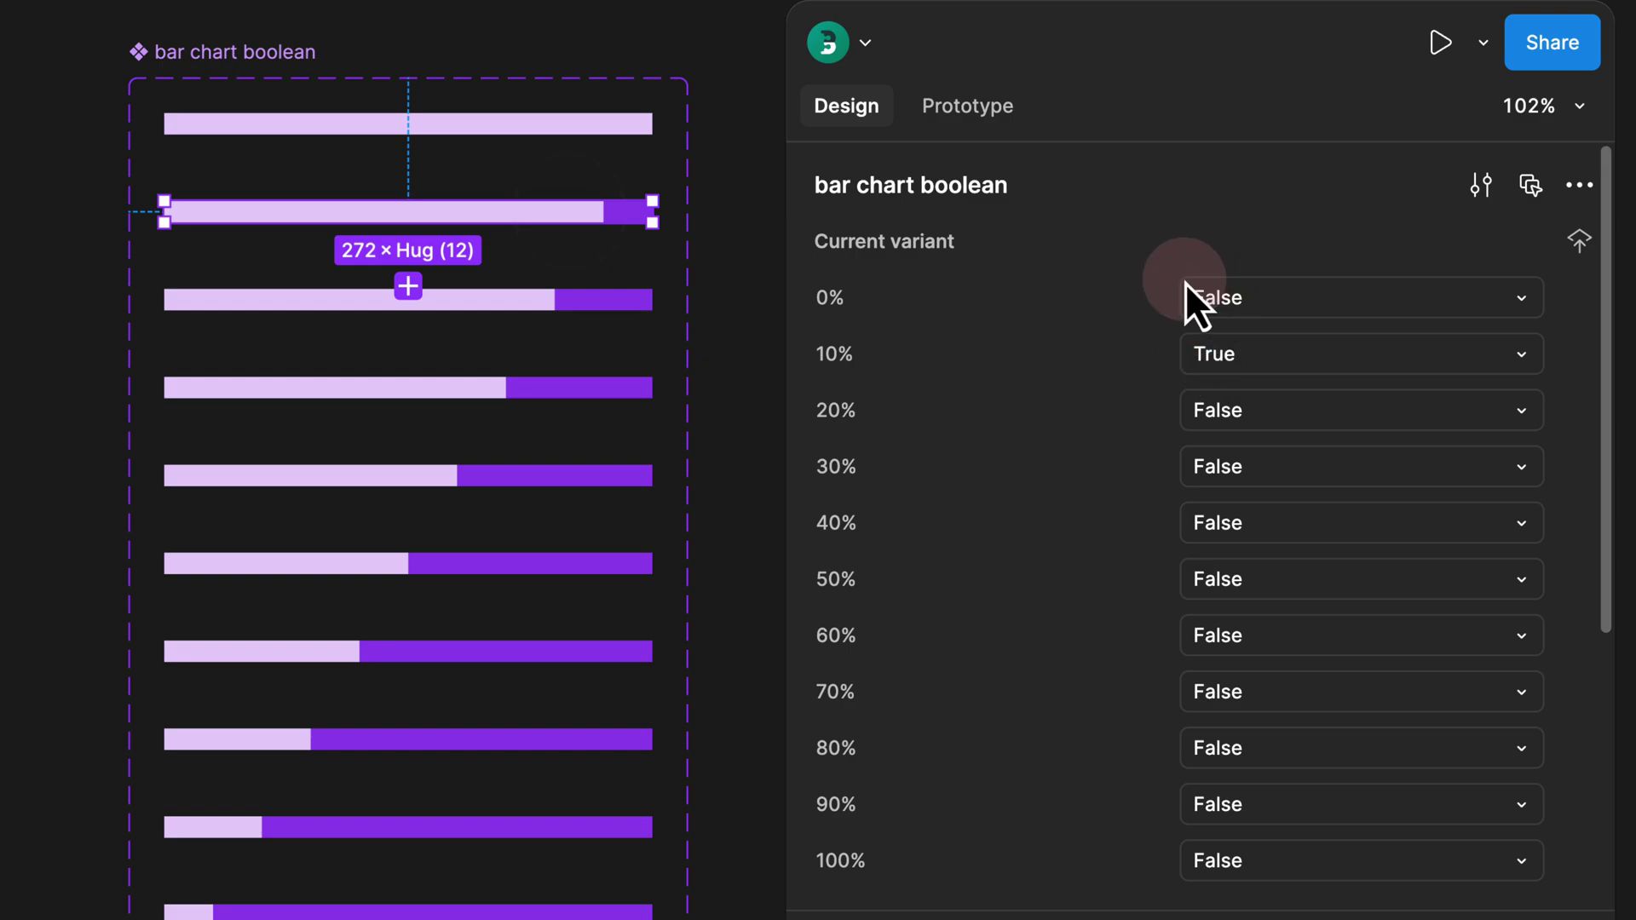
Clear the selection and marquee-select all 11 bar variants in 'bar chart boolean'
click(519, 125)
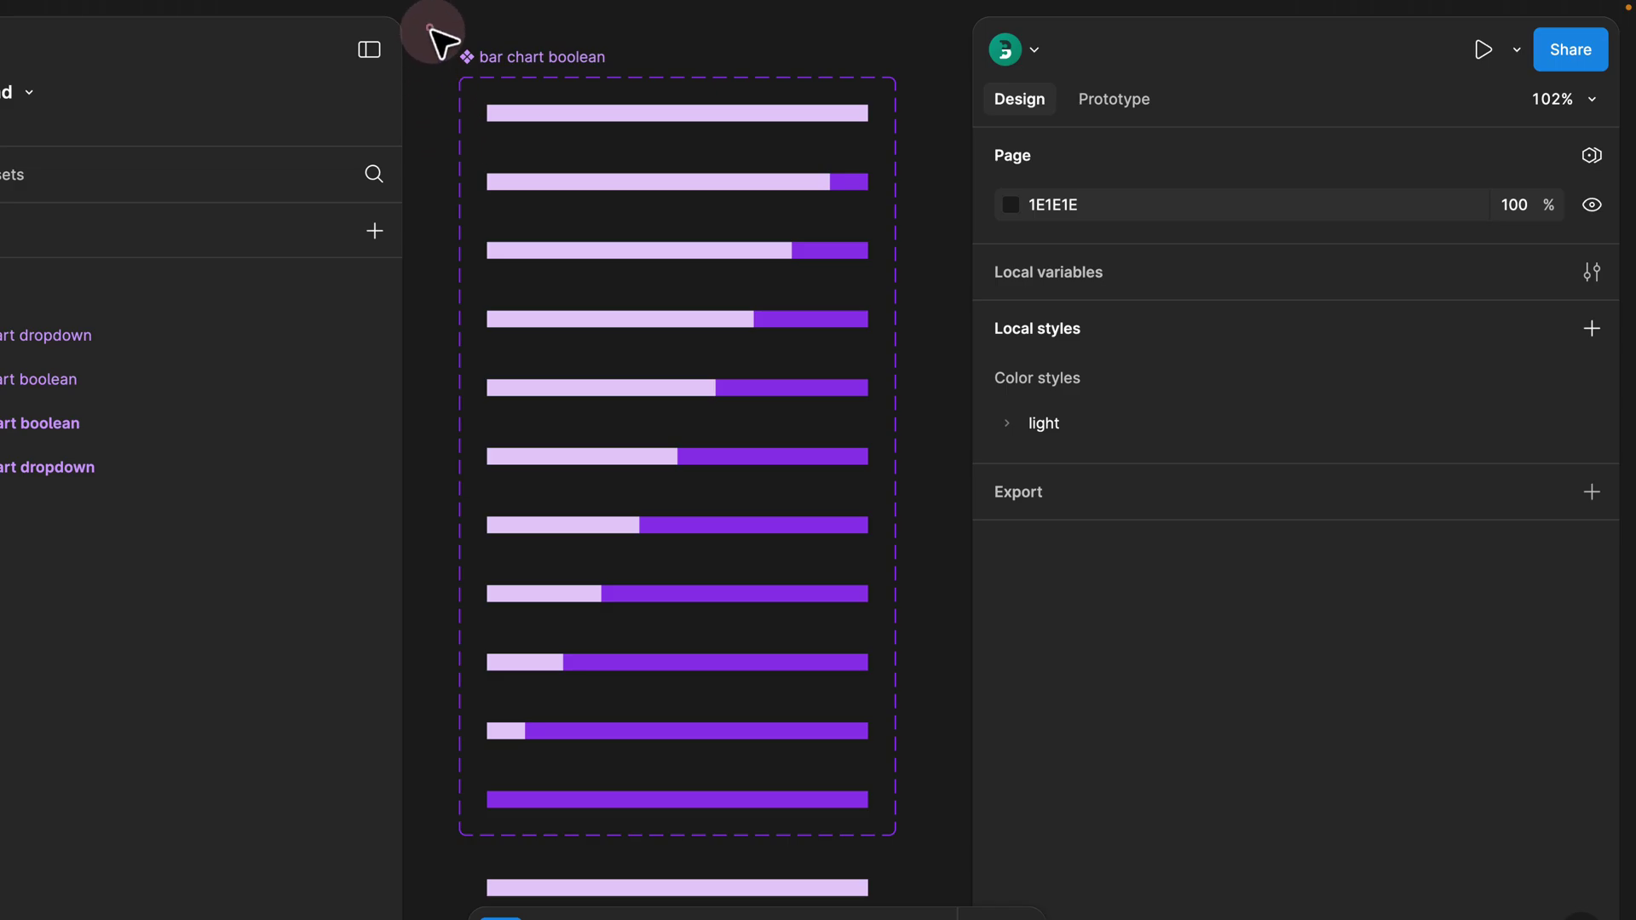
drag(430, 29, 942, 859)
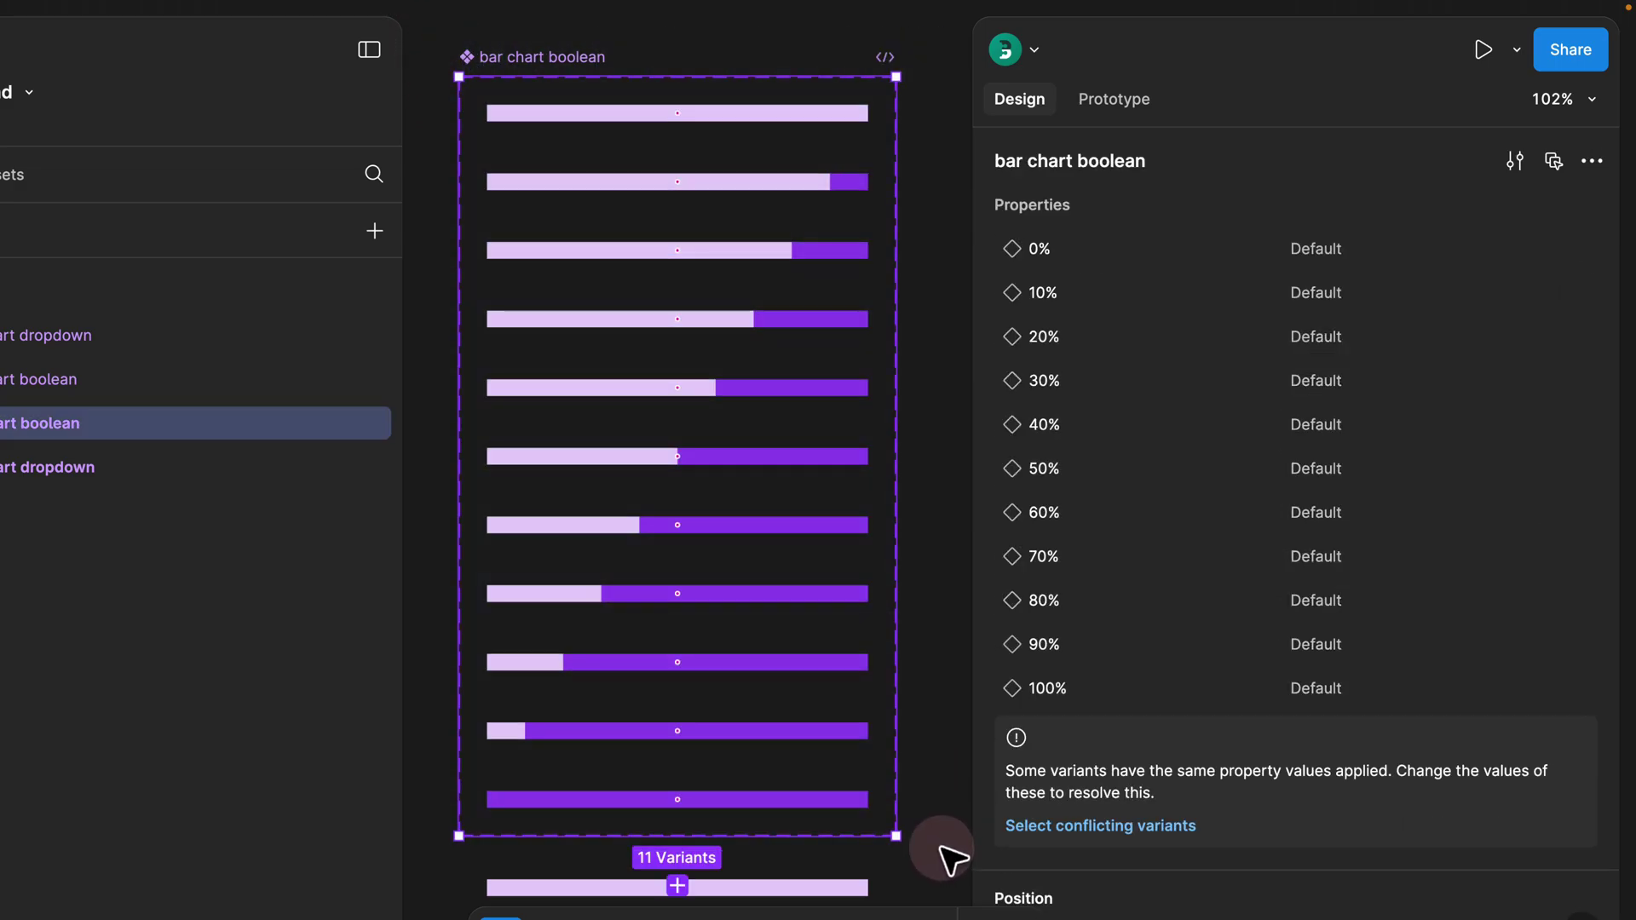
click(494, 41)
drag(456, 39, 925, 859)
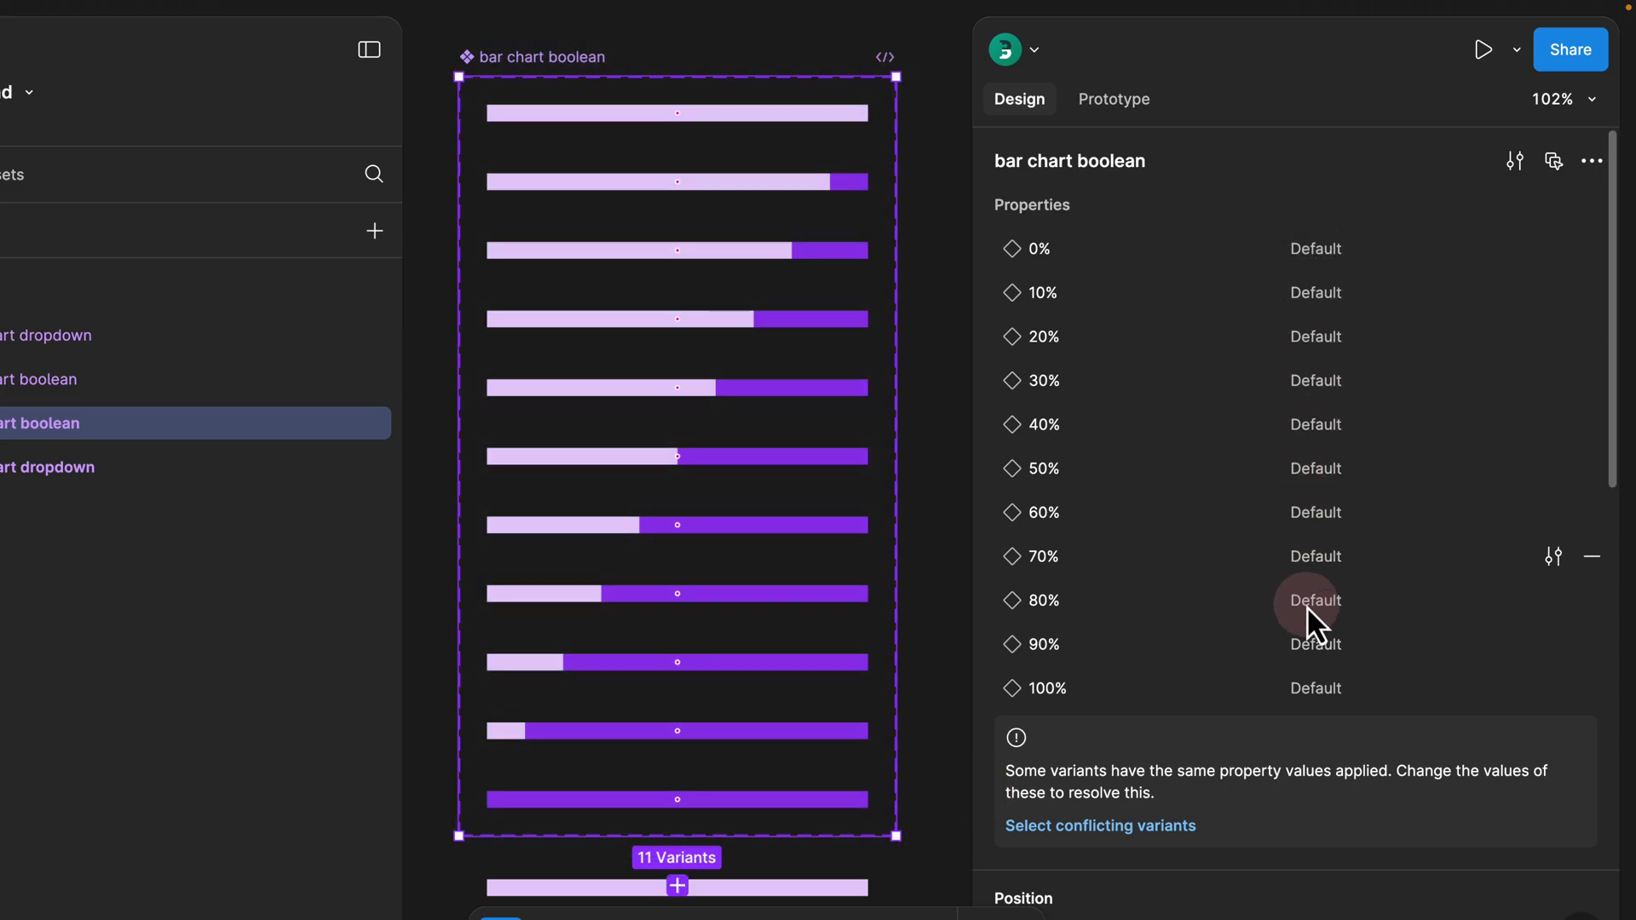
click(446, 26)
drag(446, 26, 743, 846)
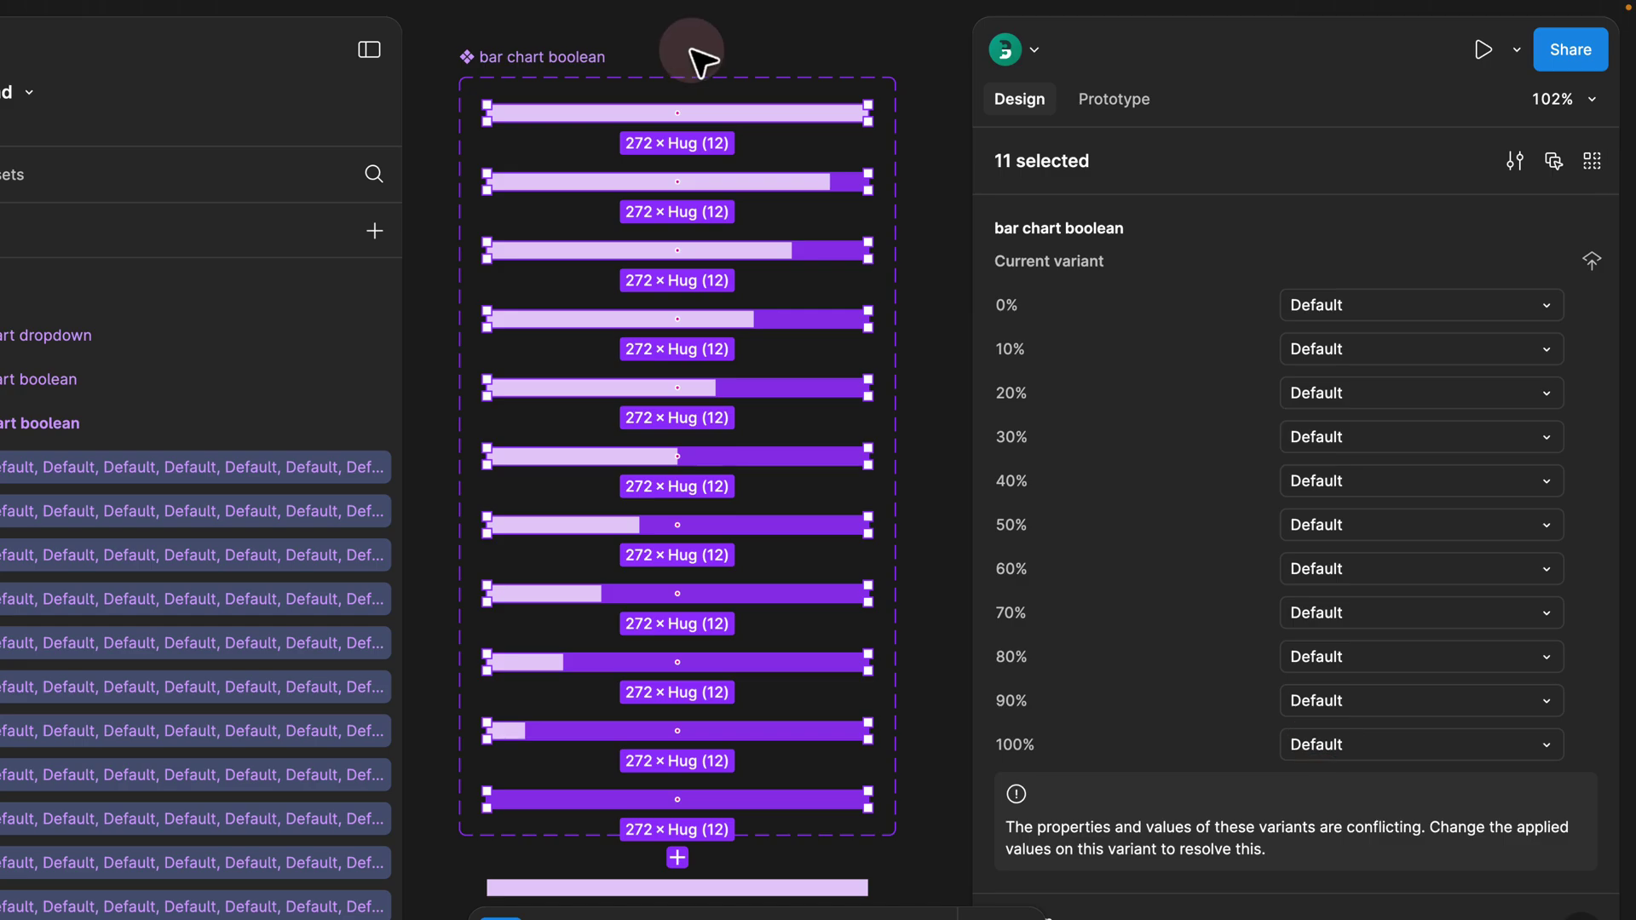
Enter False for each property from 0% to 100% across the selected variants
click(1319, 305)
text(False)
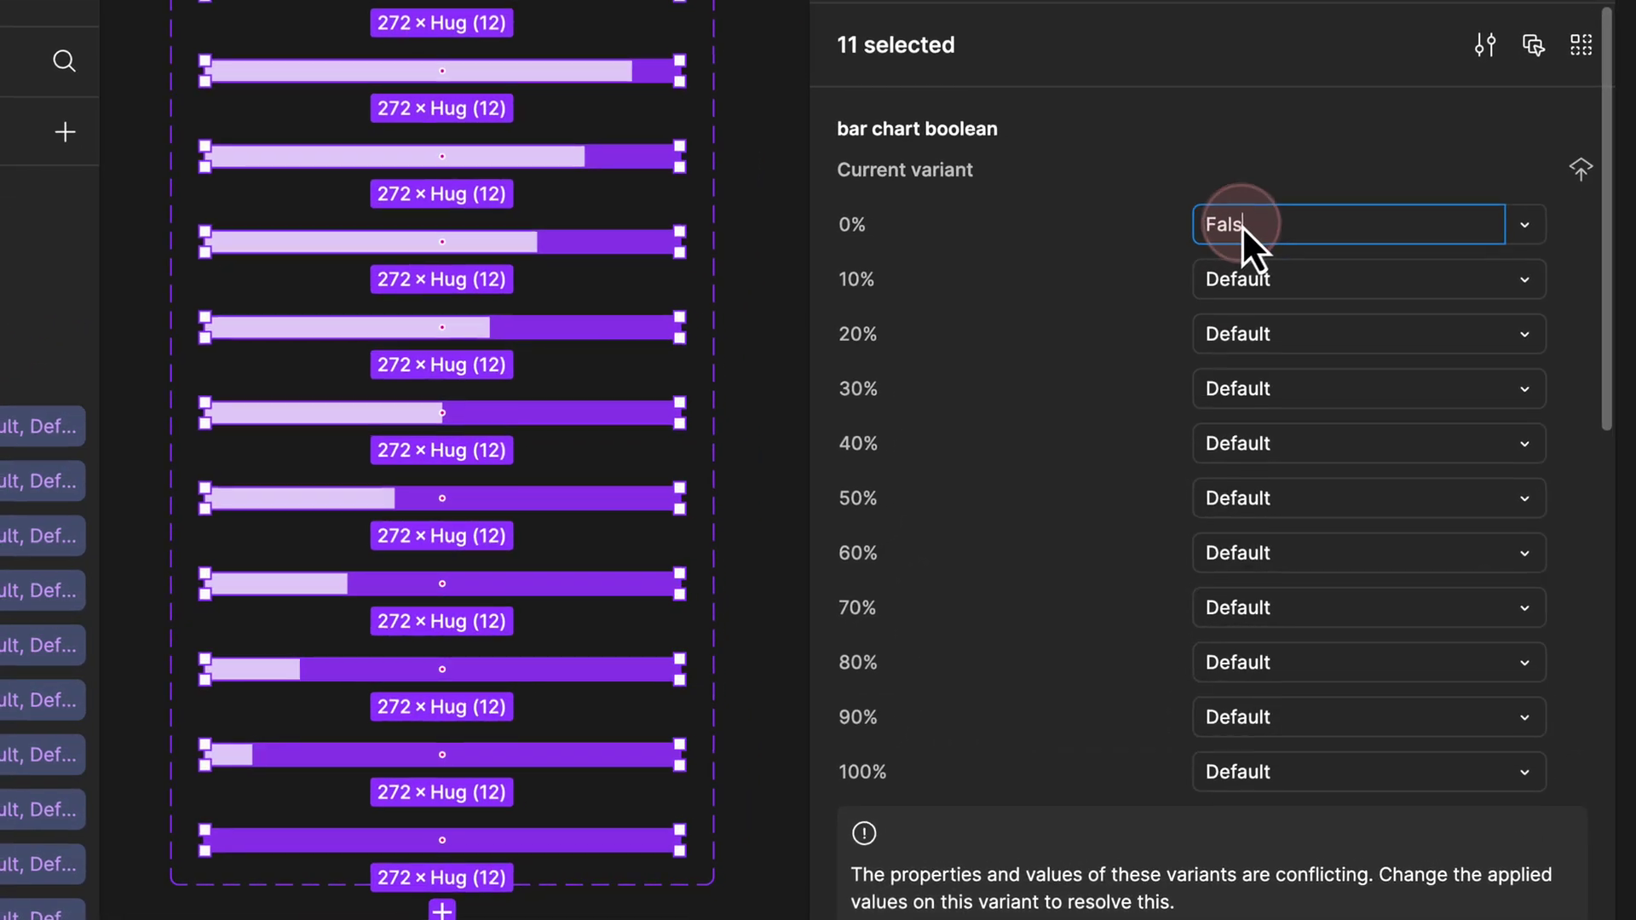
click(1385, 344)
text(False)
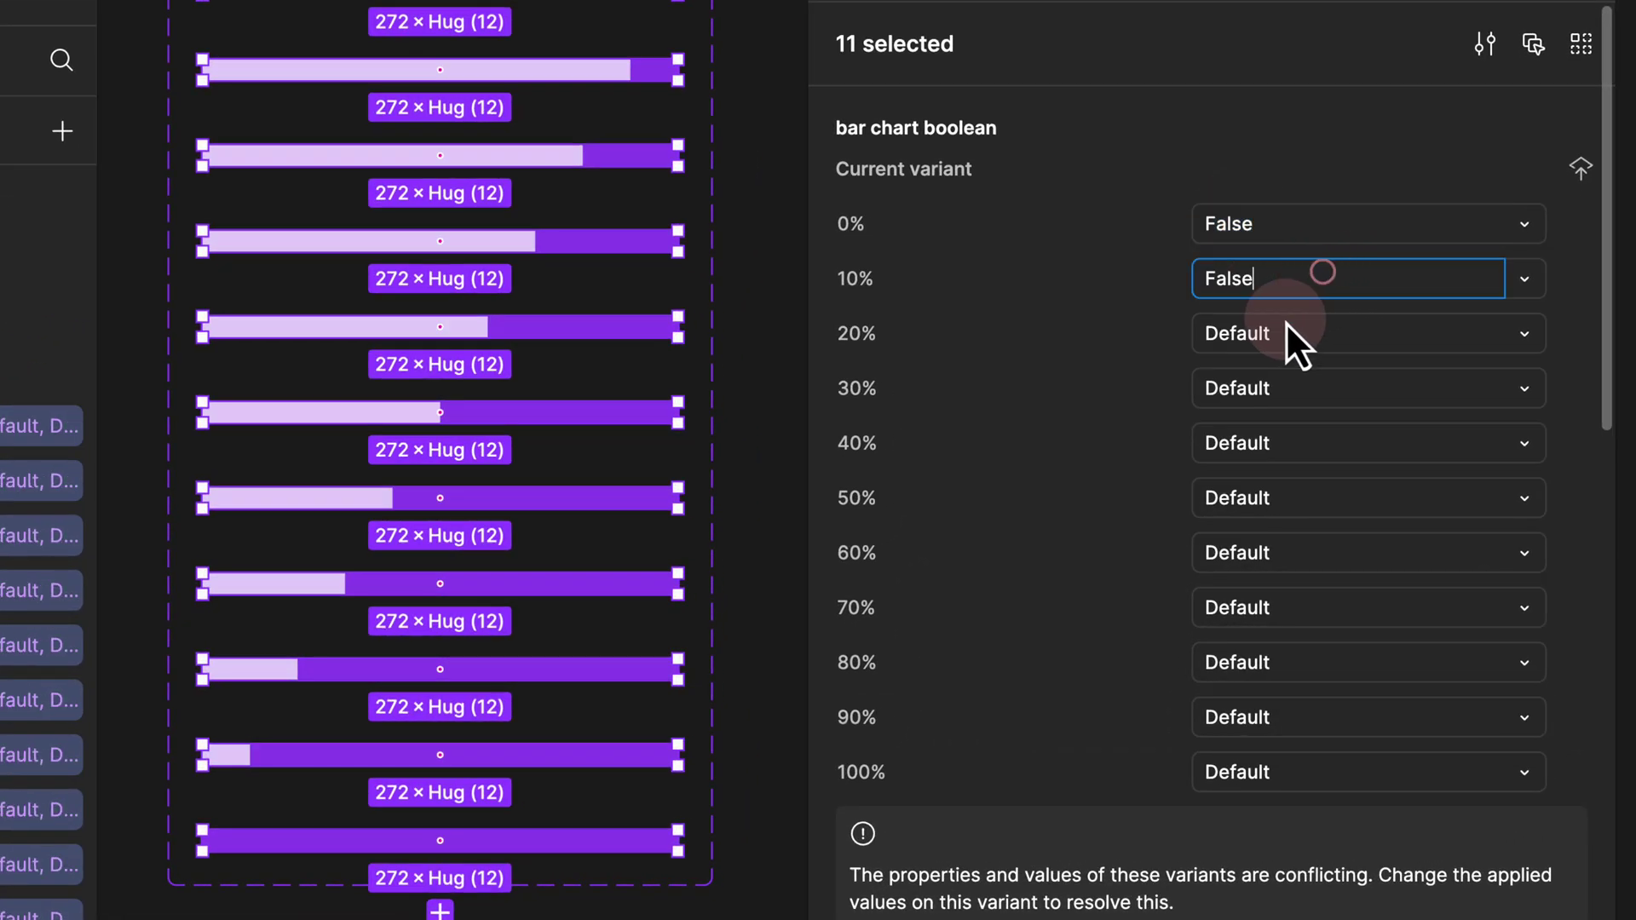
click(1286, 322)
text(False)
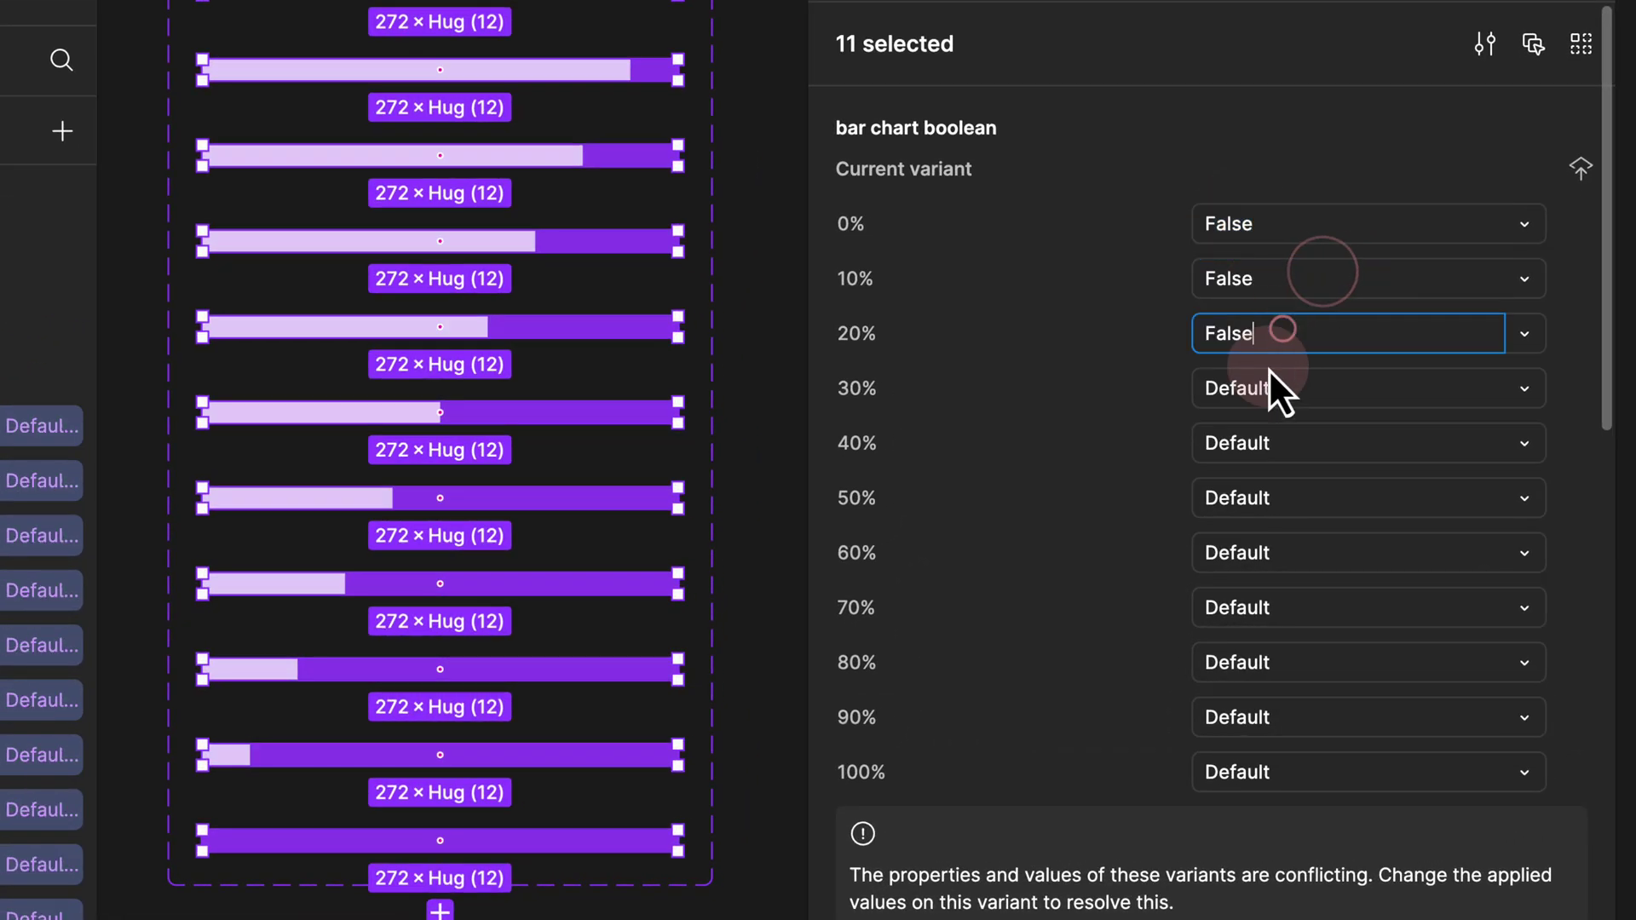
click(1263, 390)
text(False)
click(1256, 445)
text(False)
click(1250, 499)
text(FalseFalse)
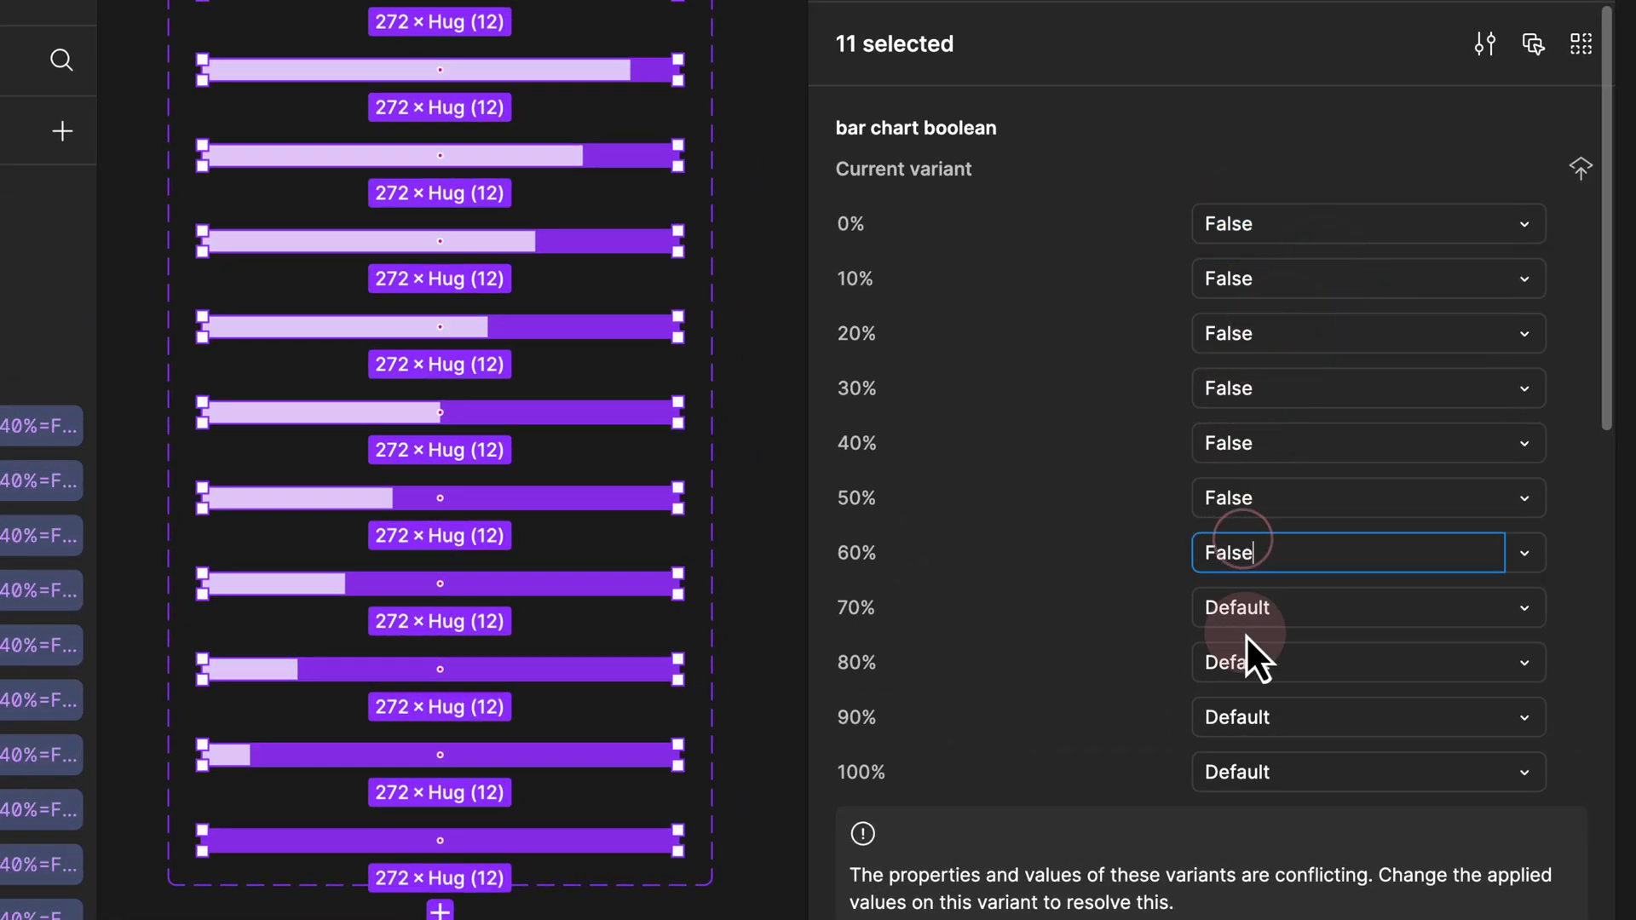
click(1243, 609)
text(False)
click(1242, 664)
text(False)
click(1257, 711)
text(False)
click(1251, 764)
text(False)
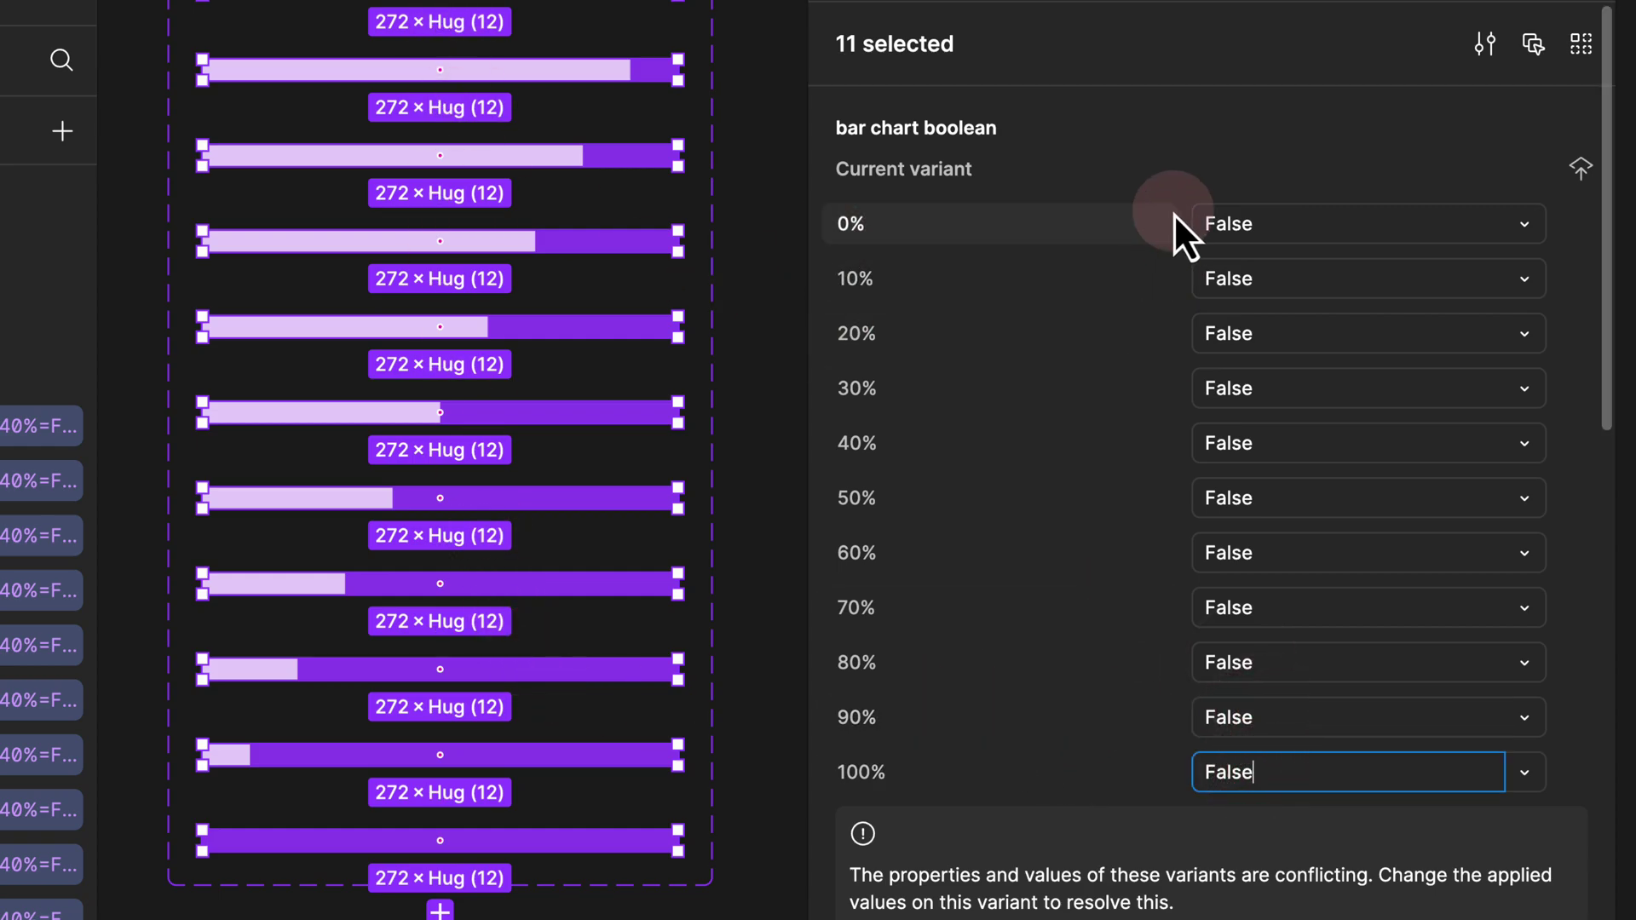
key(Escape)
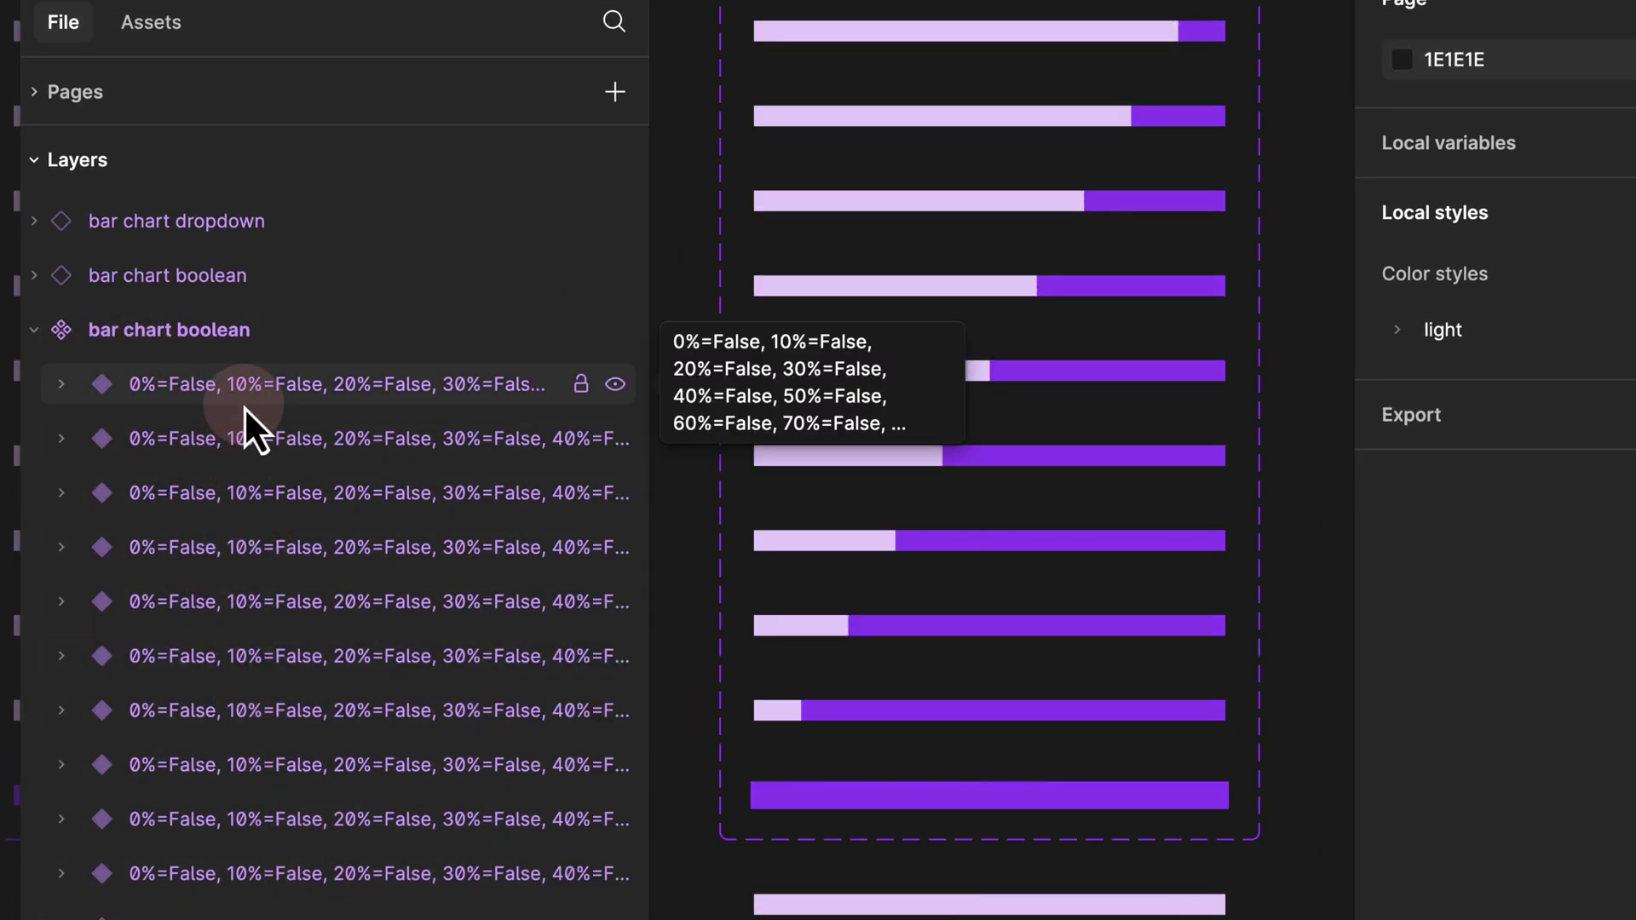
Collapse the boolean layer group, narrow the layers panel and reselect all 11 variants
click(34, 330)
drag(637, 192, 284, 179)
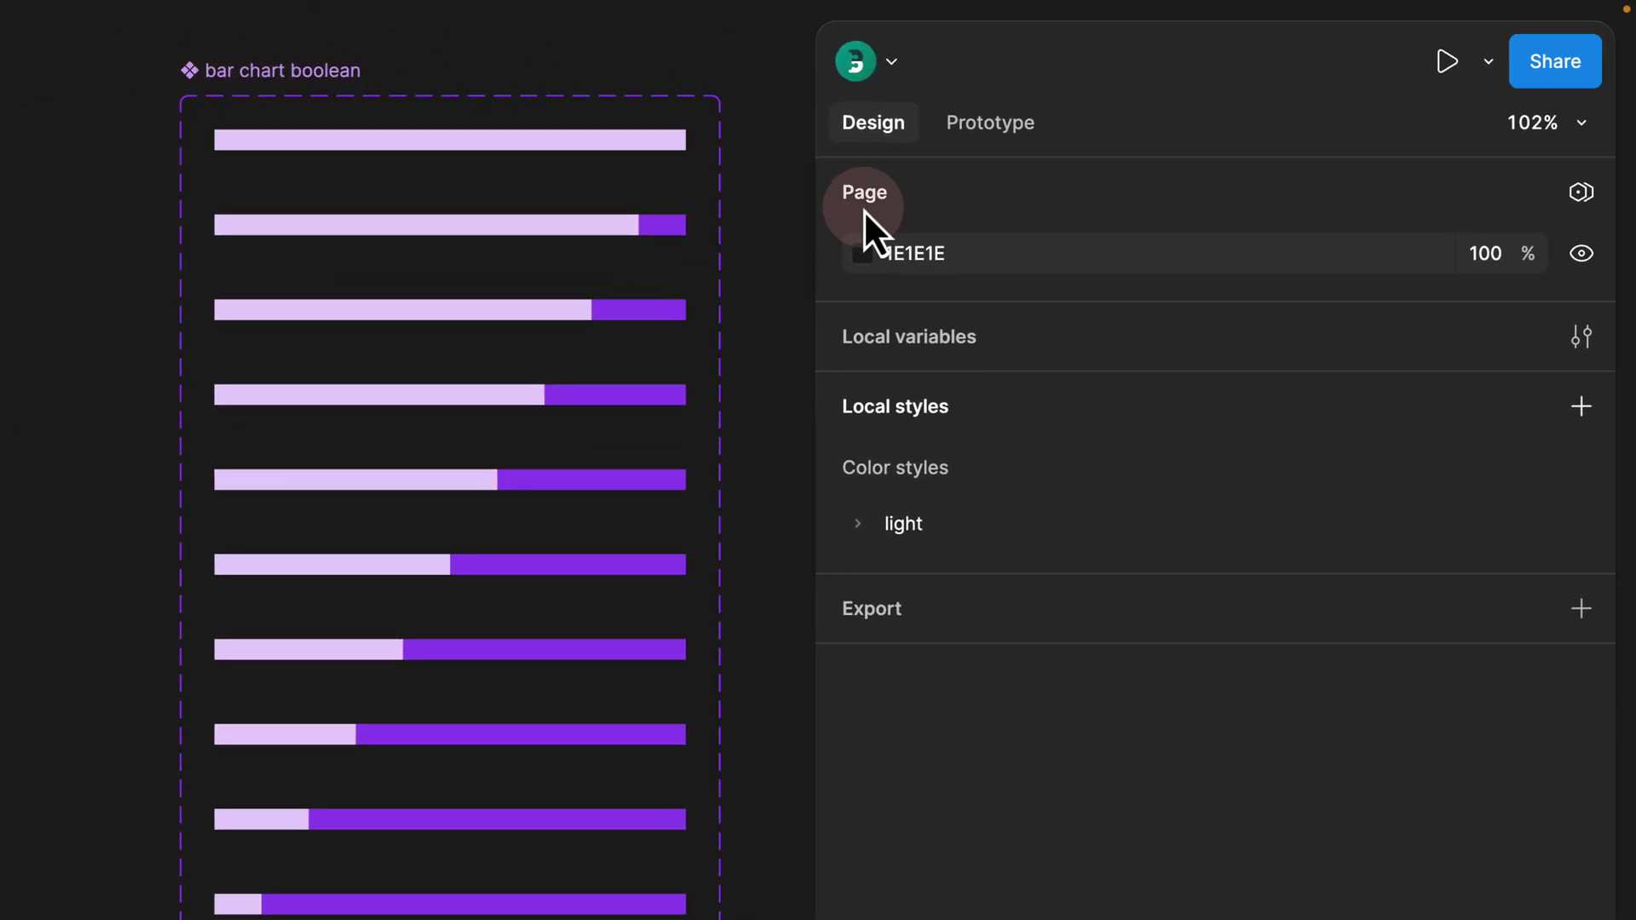
drag(746, 80, 687, 913)
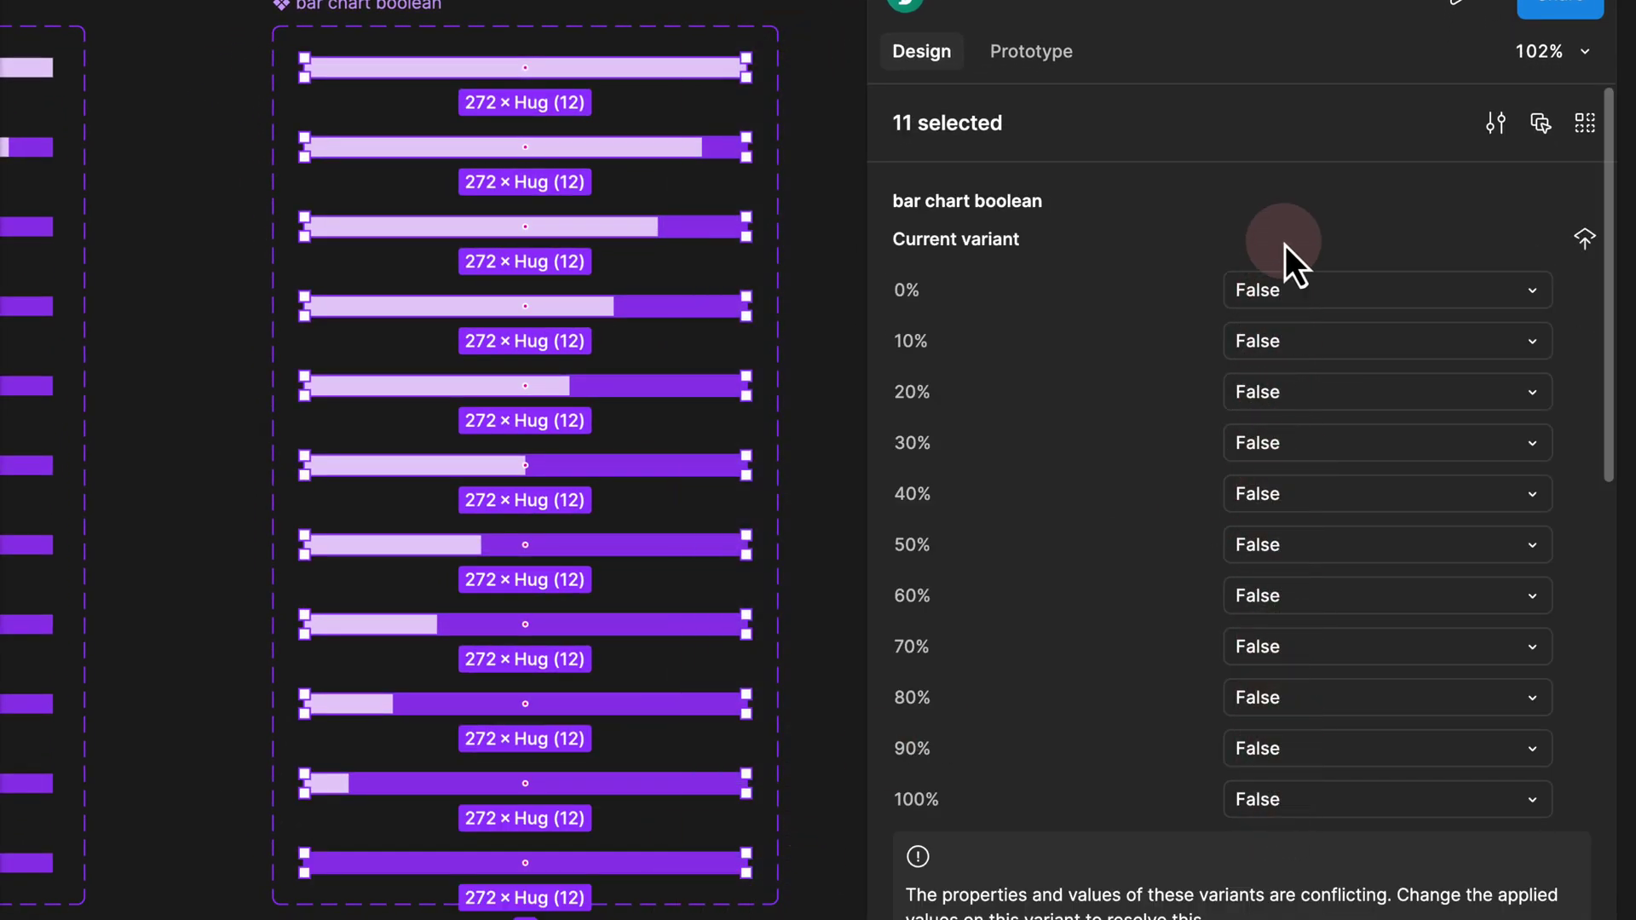
Set the top bar variant's 0% property and the second bar's 10% property to True
click(700, 68)
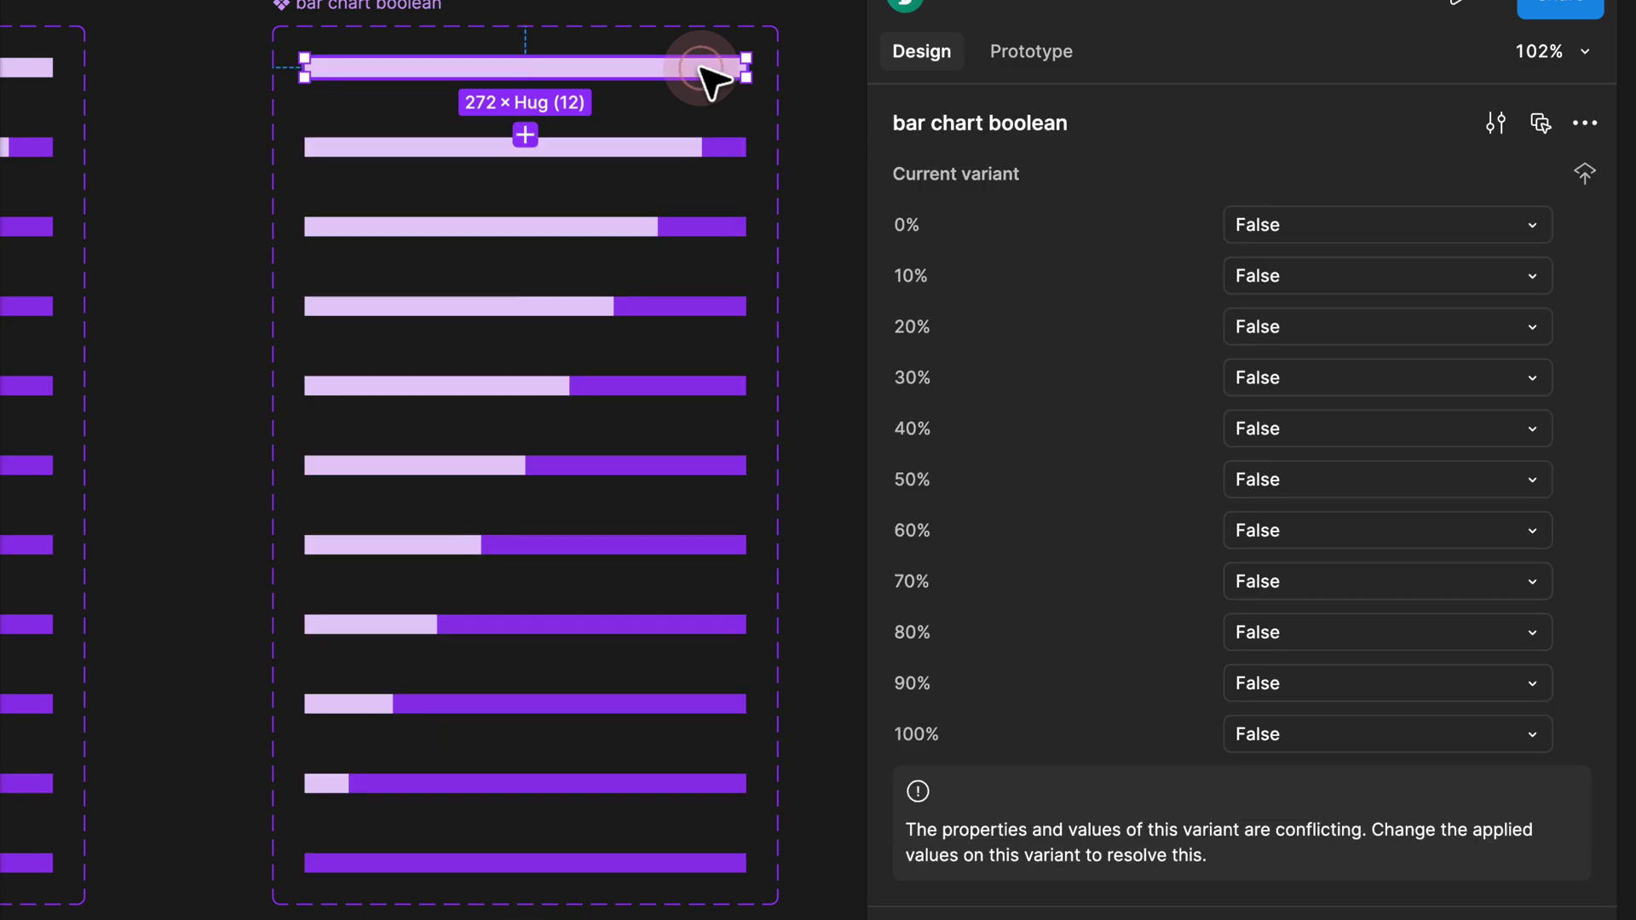
click(1336, 227)
text(T)
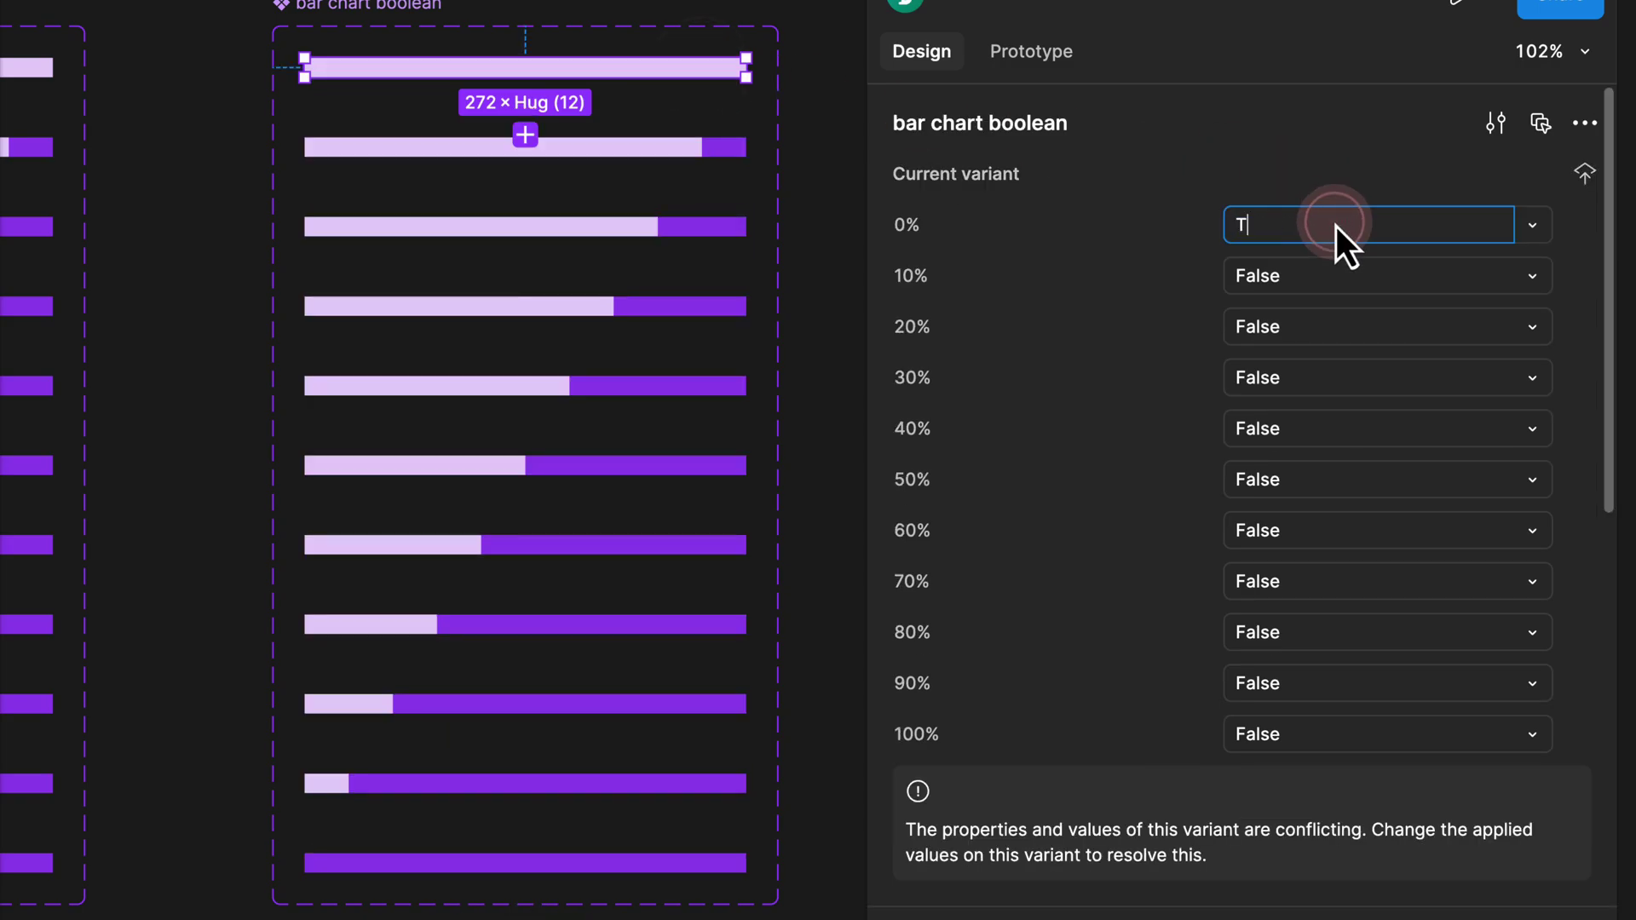
text(rue)
key(Return)
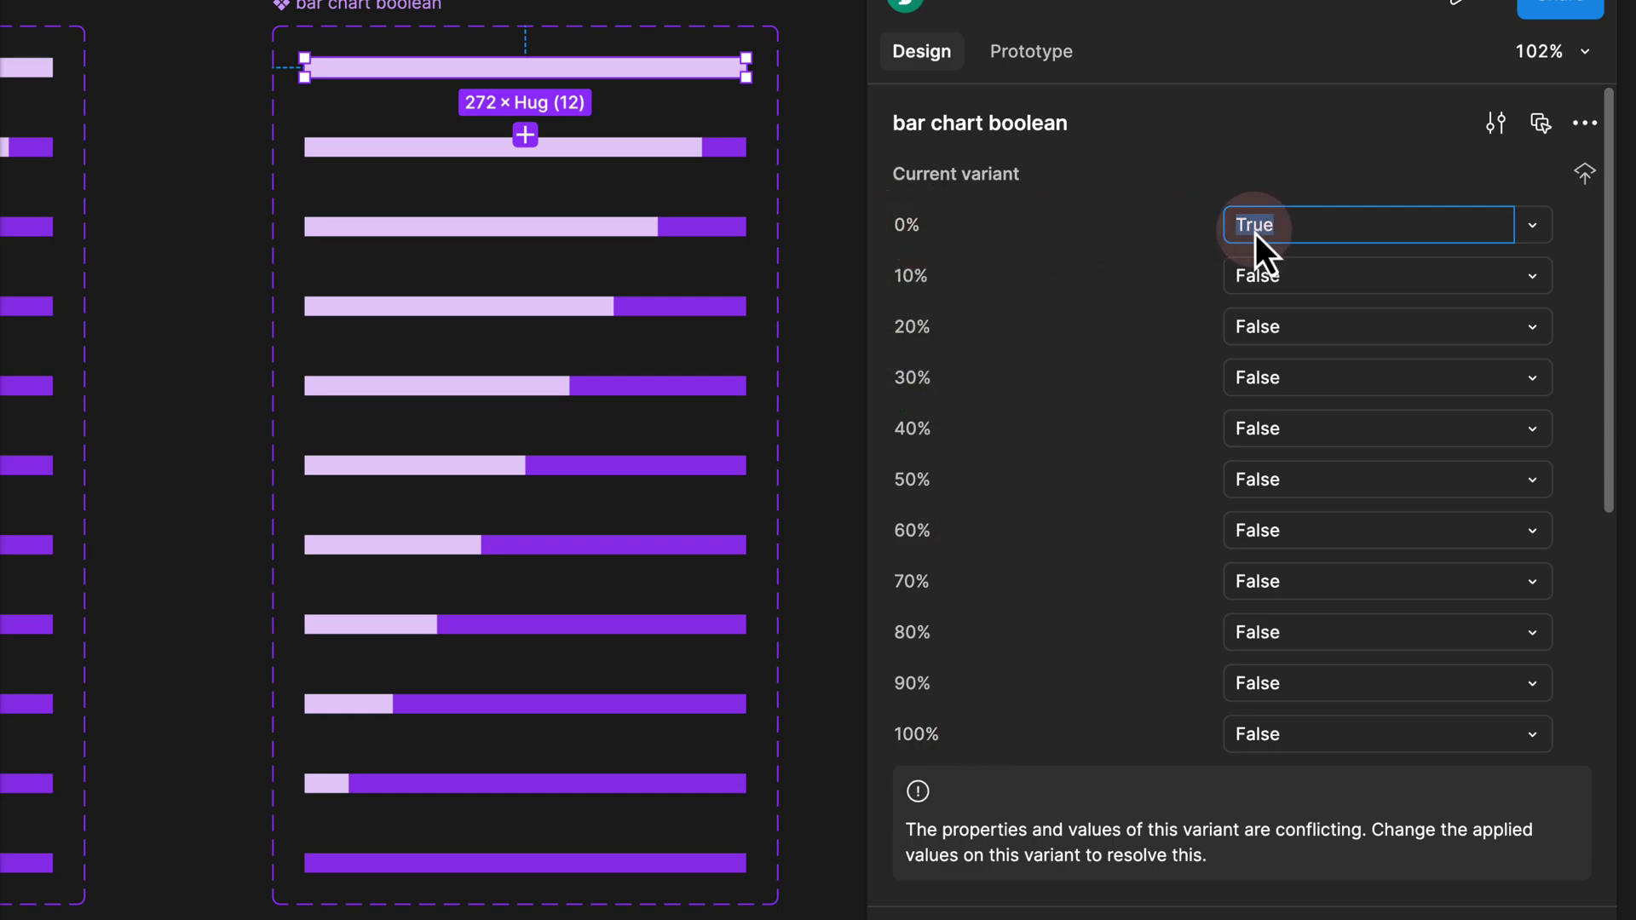
click(700, 149)
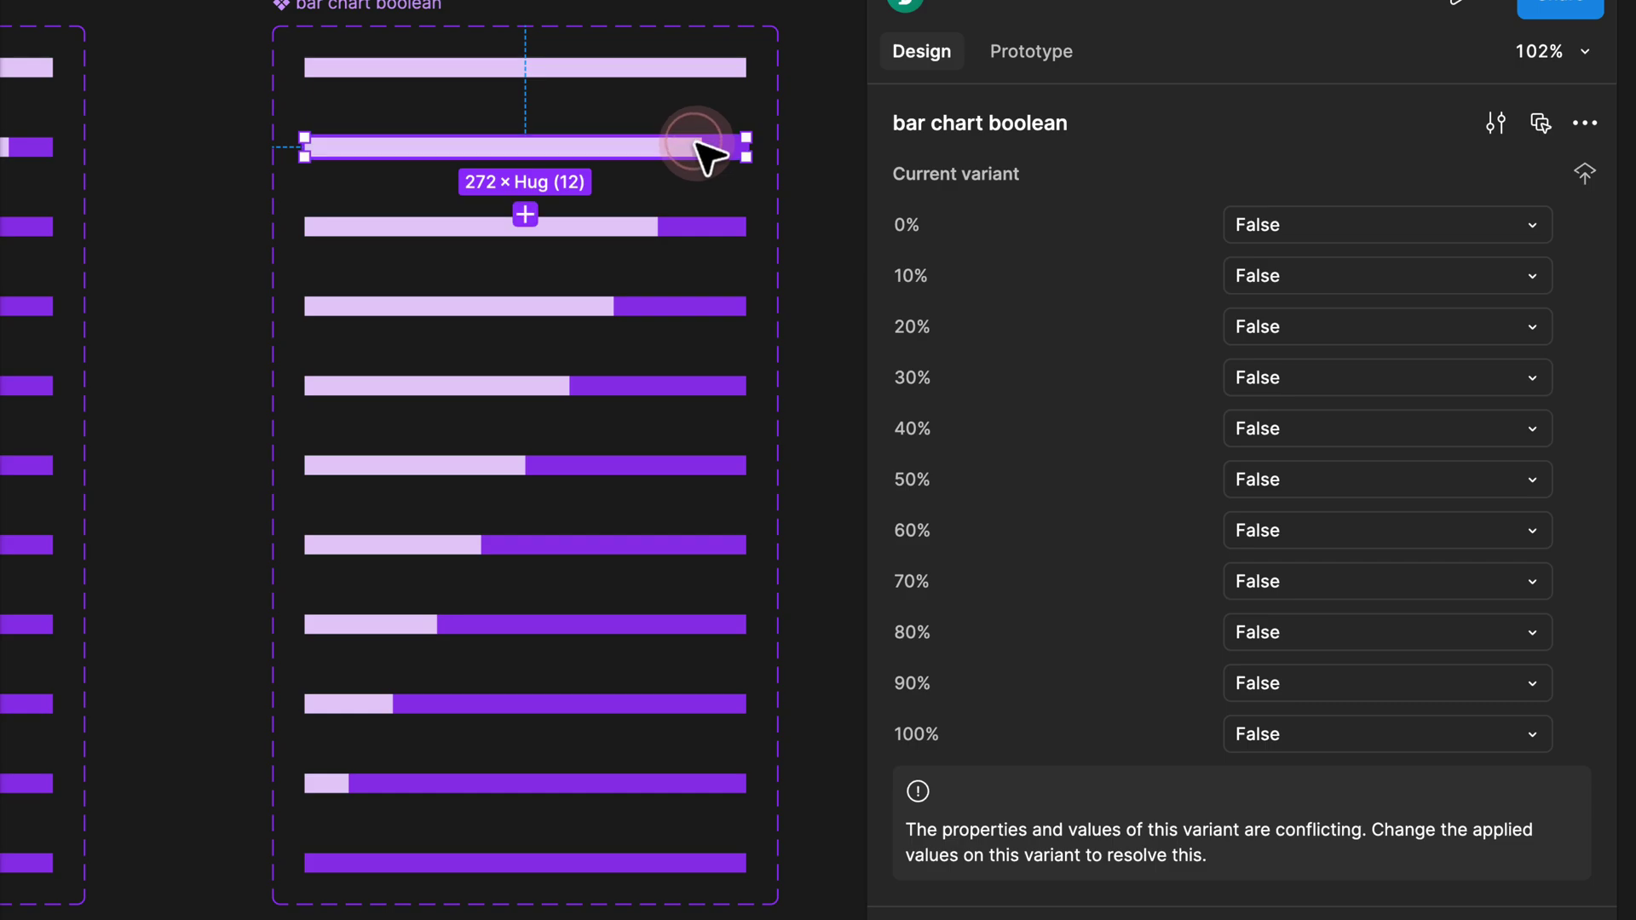
click(1258, 276)
text(True)
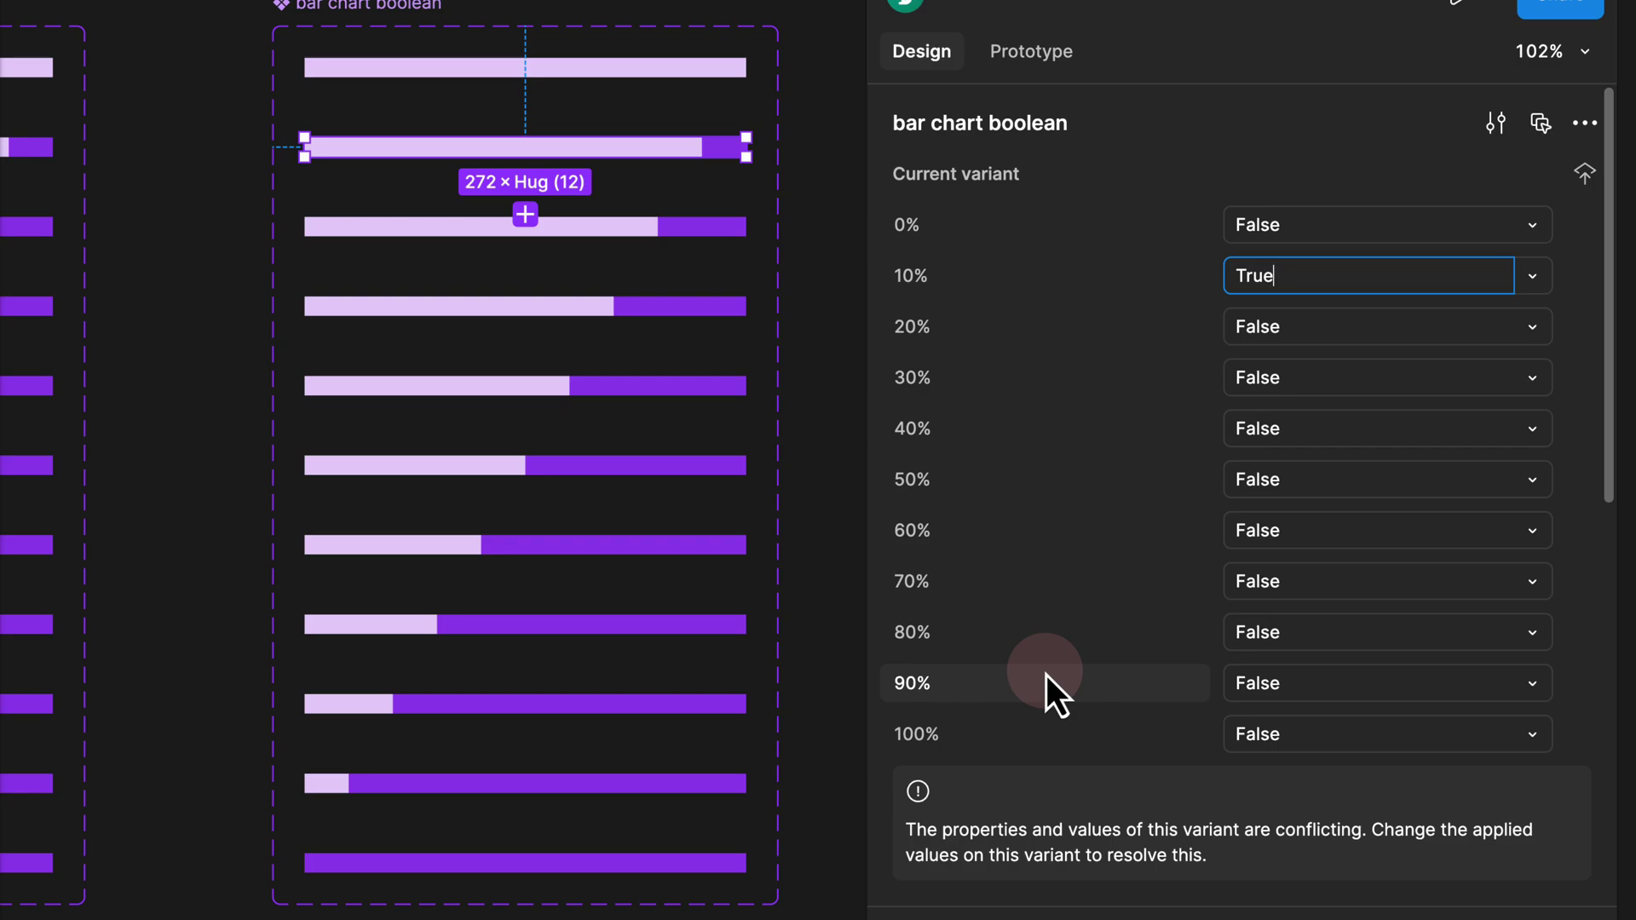
Set the 20%, 30% and 40% properties to True on the third, fourth and fifth bar variants
click(655, 224)
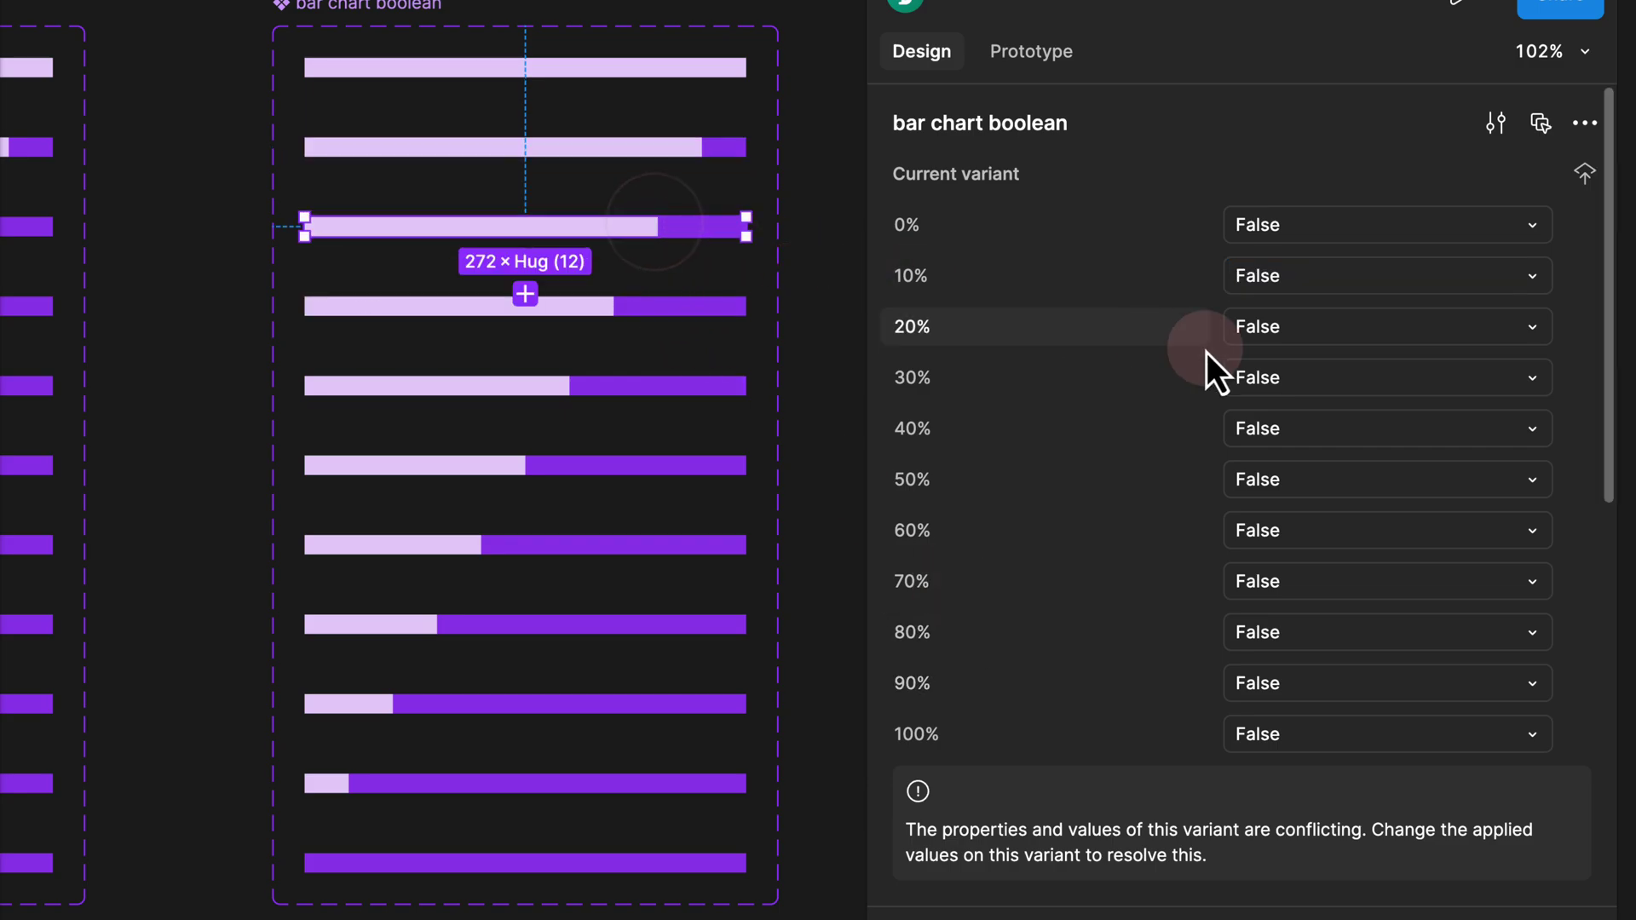
click(1228, 331)
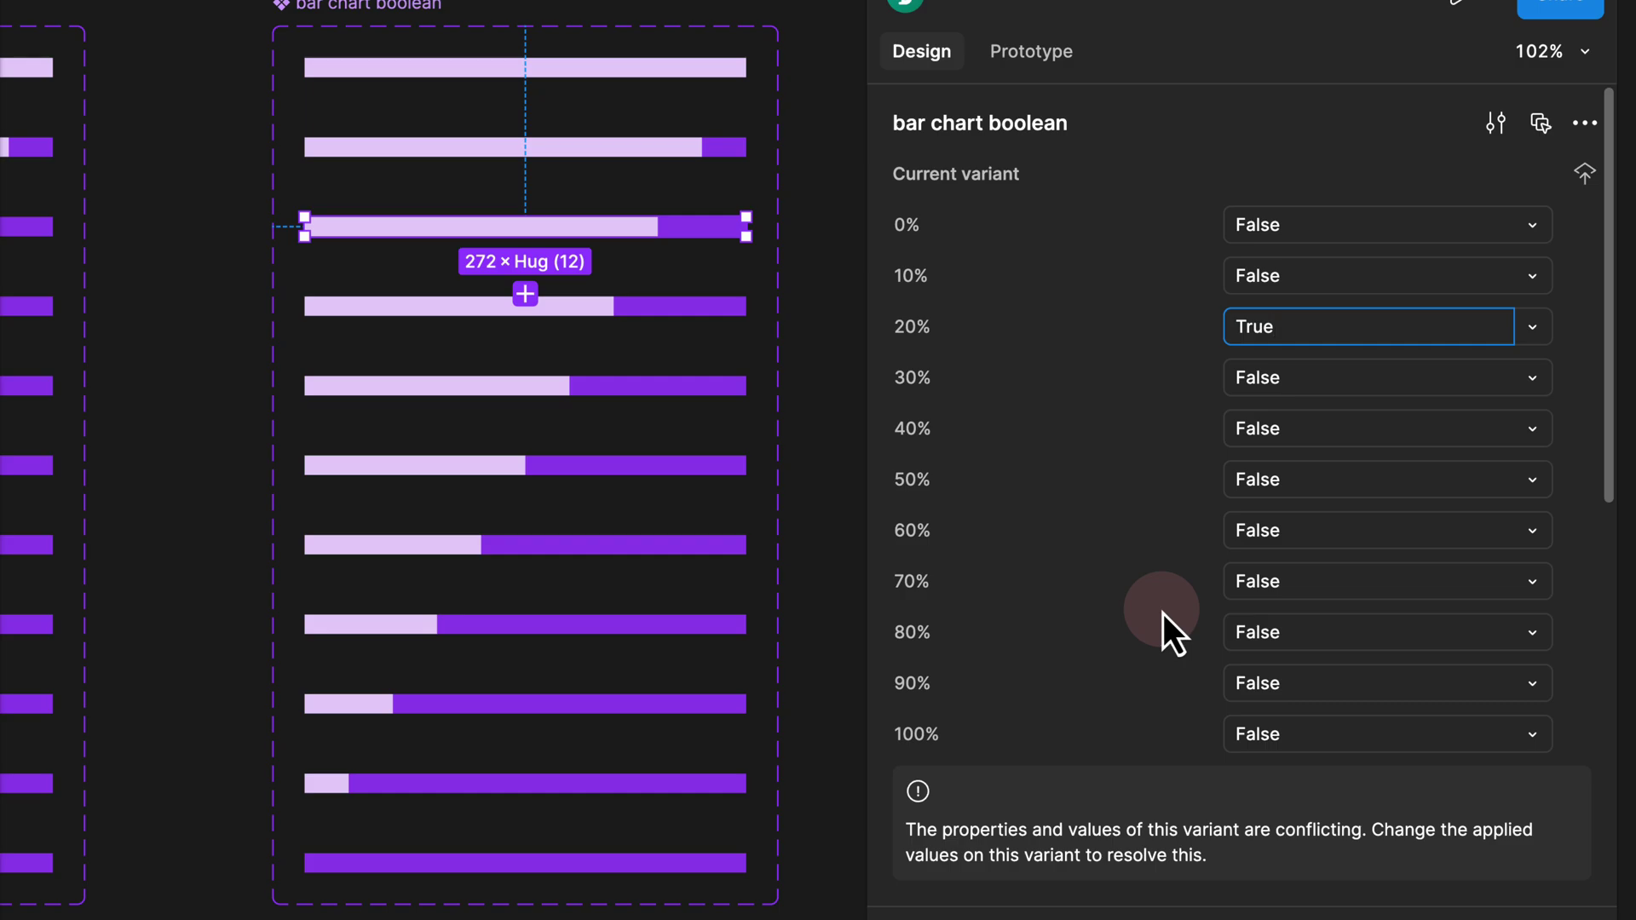
key(Tab)
click(1322, 371)
text(True)
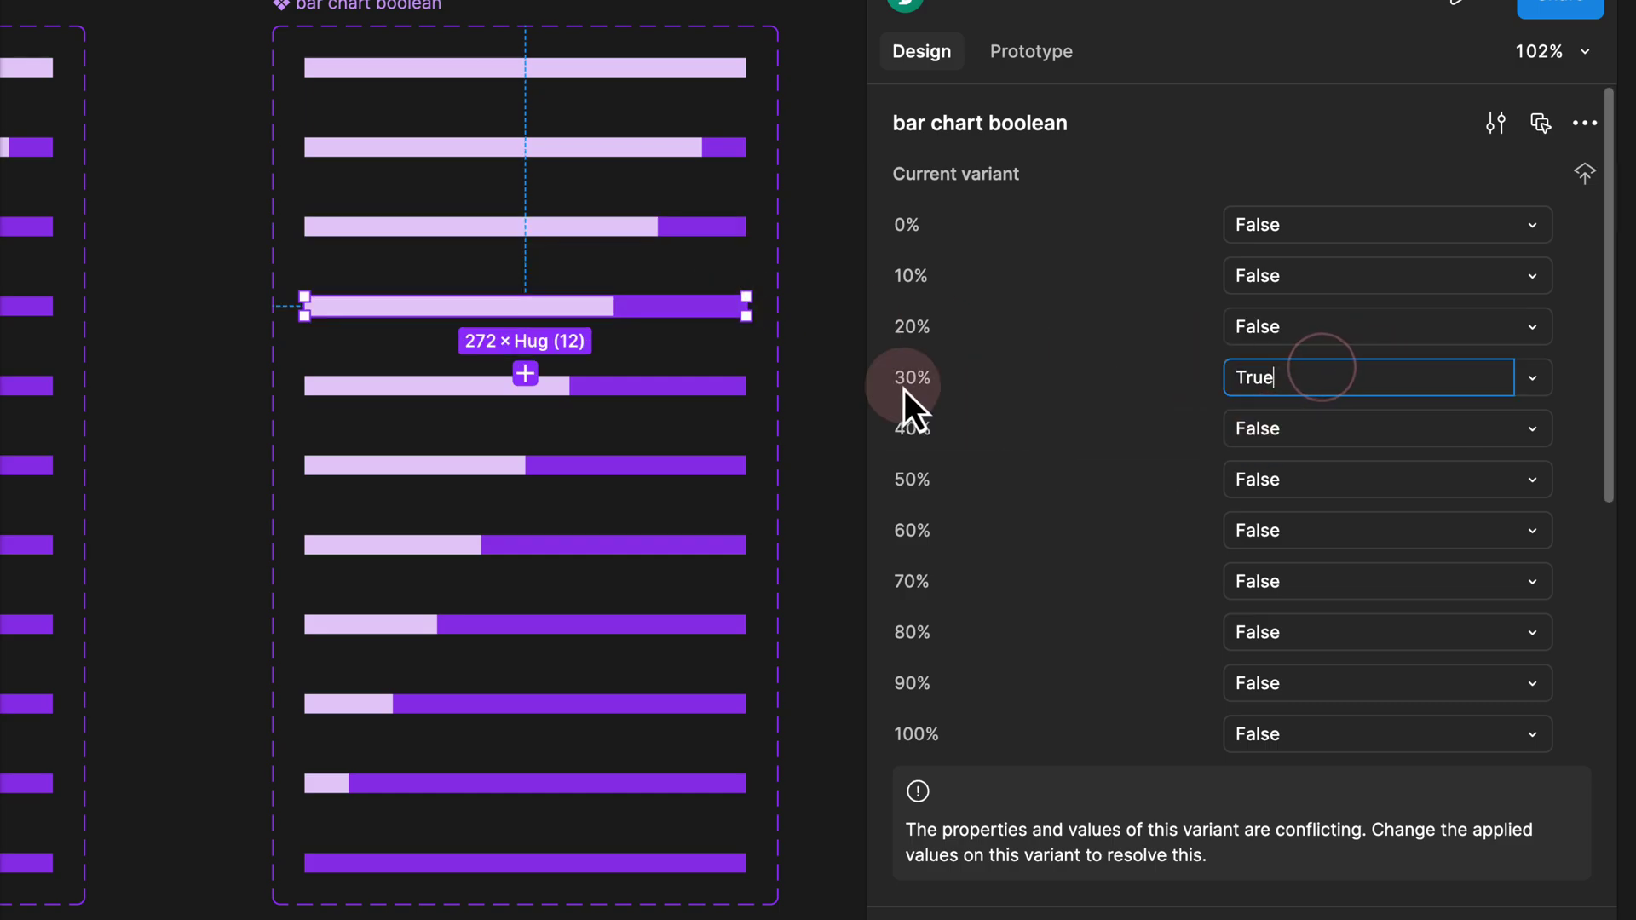
click(718, 382)
click(1285, 431)
text(True)
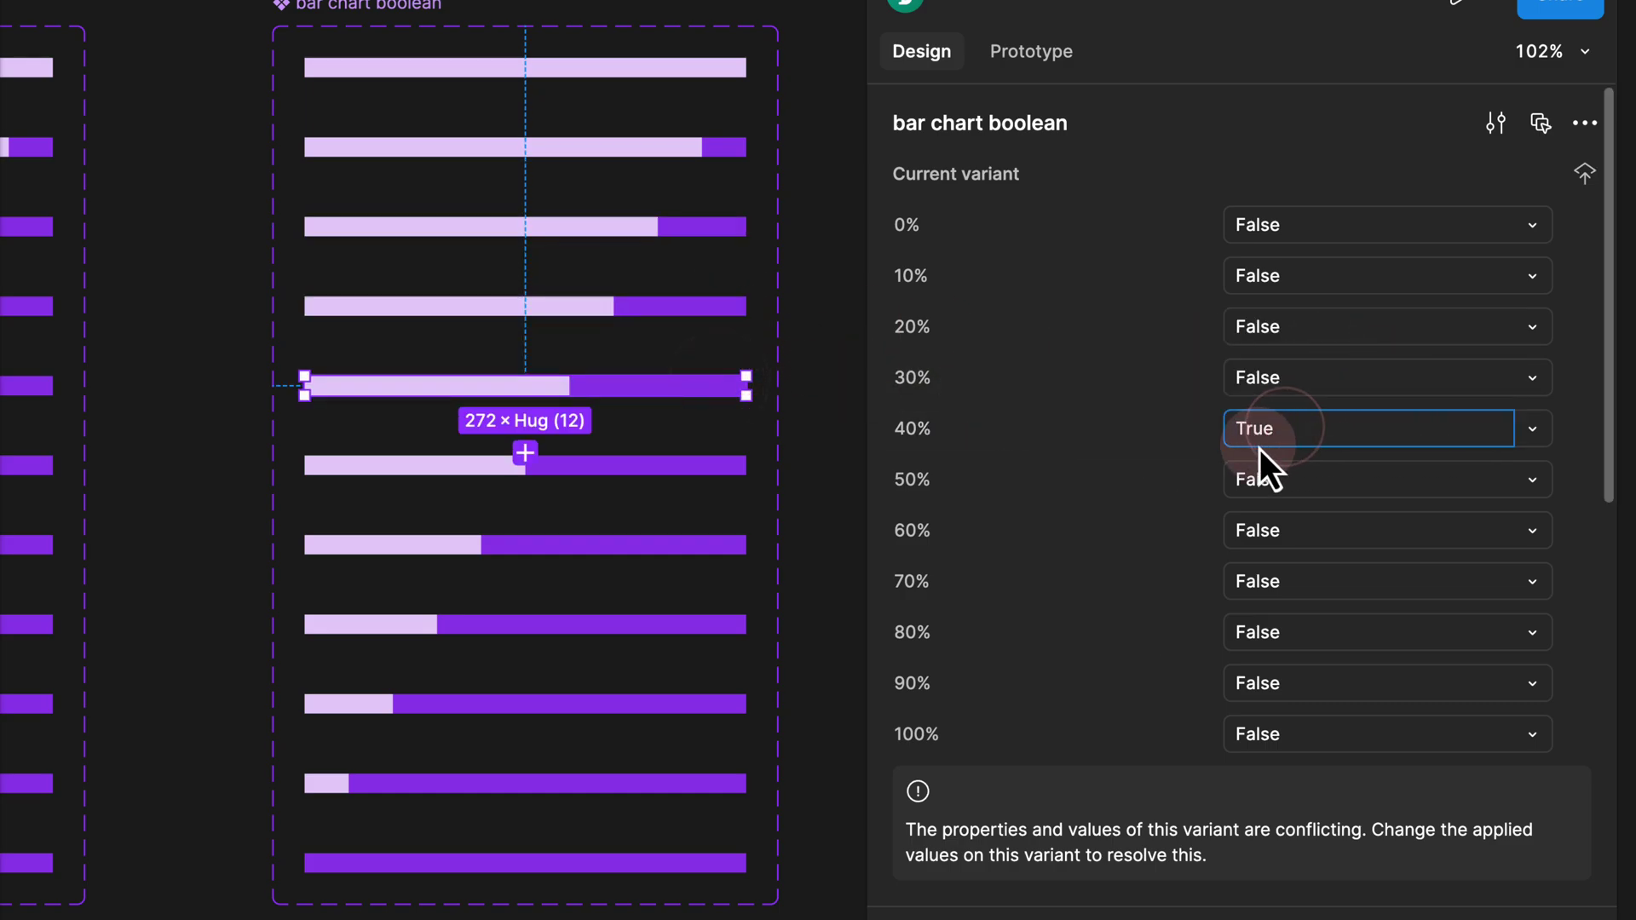